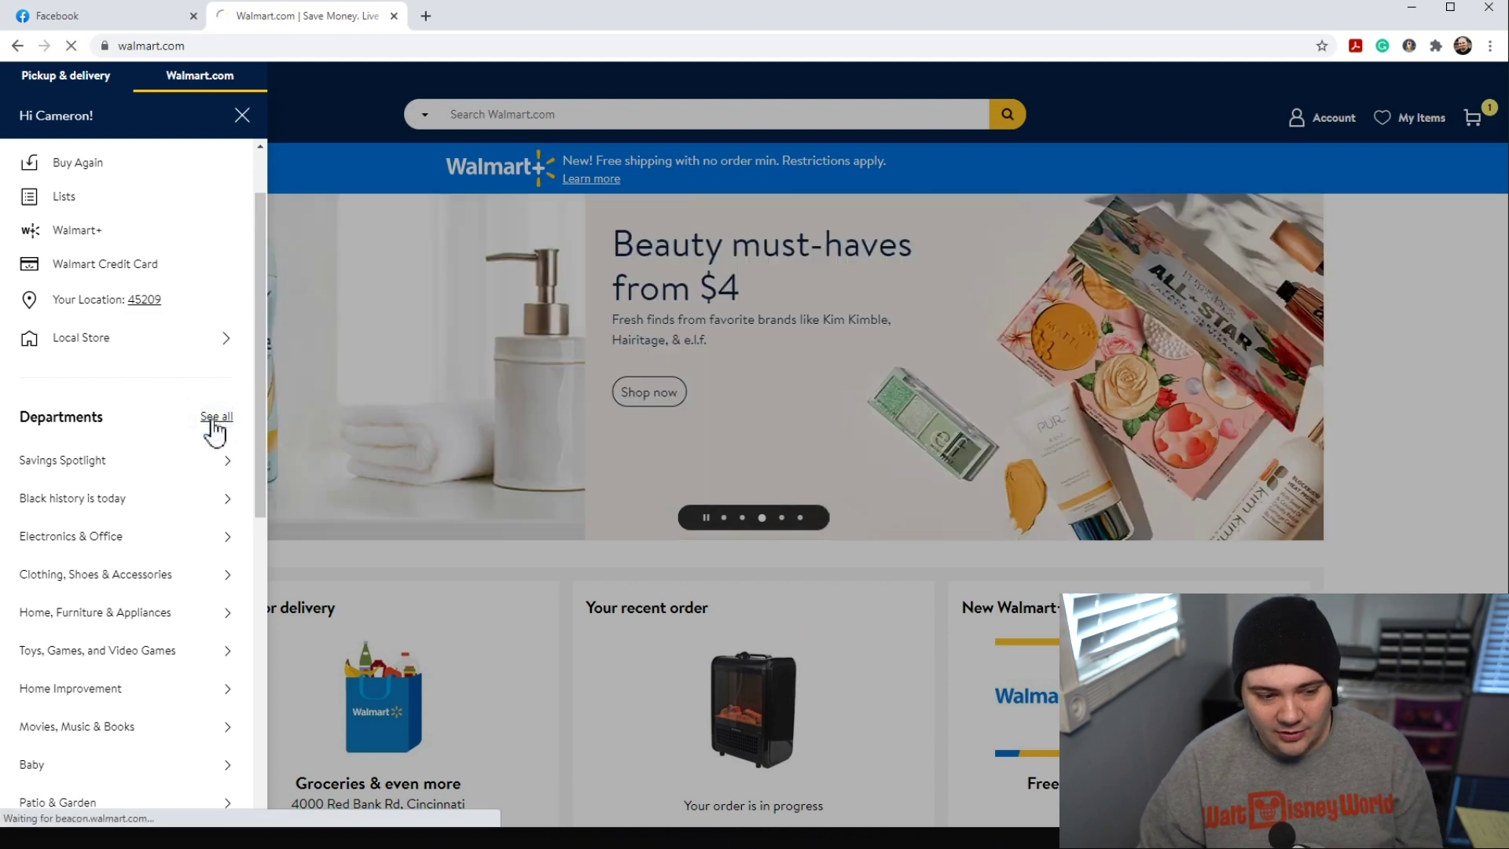
Step: Open Walmart's Home deals from the Savings Spotlight section of all departments
scroll(374, 398, down, 3)
scroll(374, 398, up, 3)
click(253, 282)
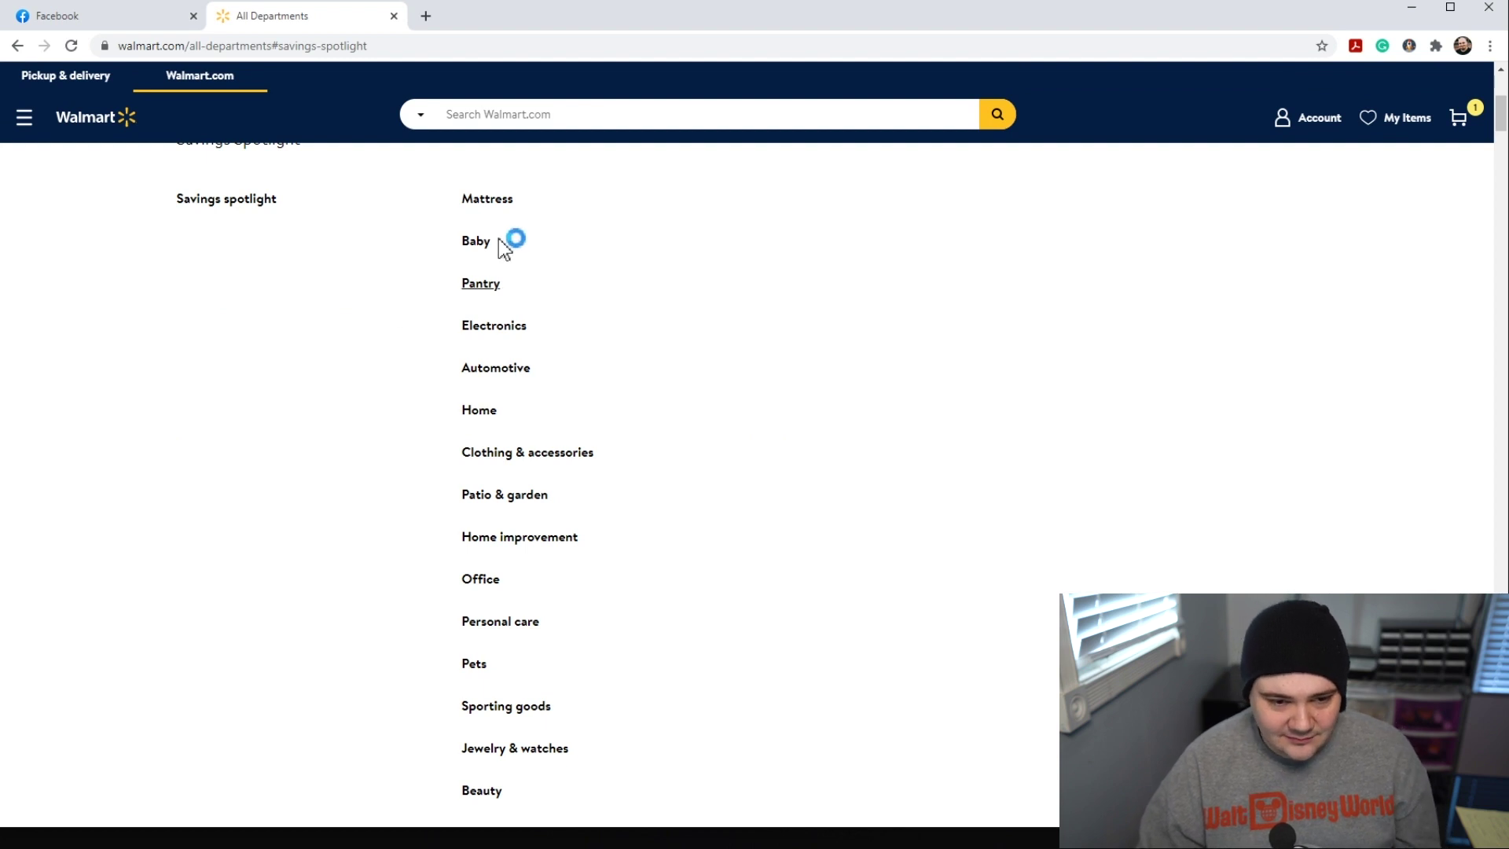
click(489, 415)
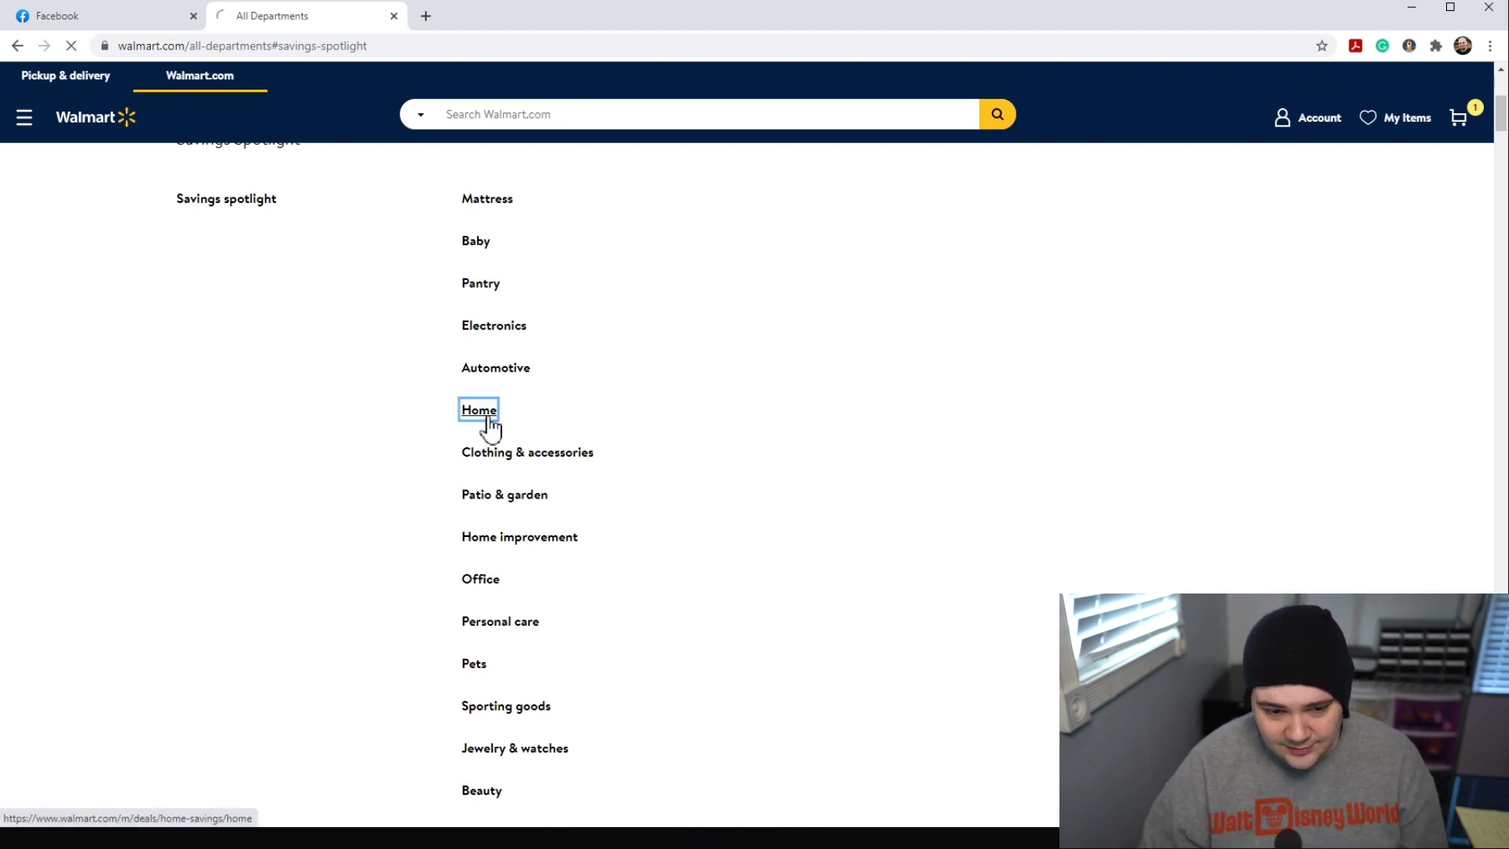
Step: Narrow the home savings to Furniture and open the Cosco 6 Foot Centerfold Folding Table, White product page
scroll(551, 456, down, 3)
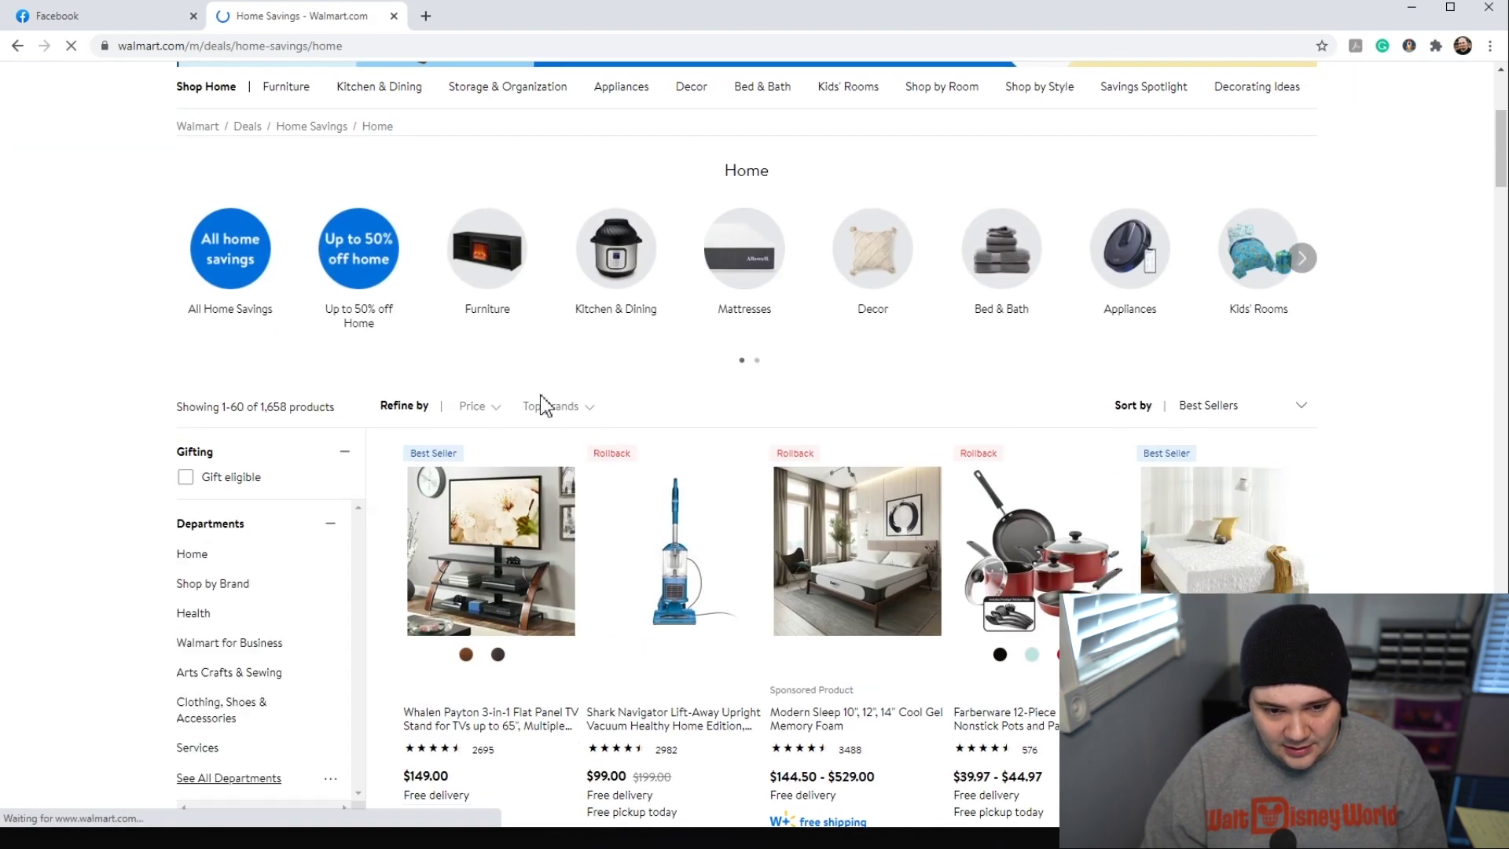
click(490, 316)
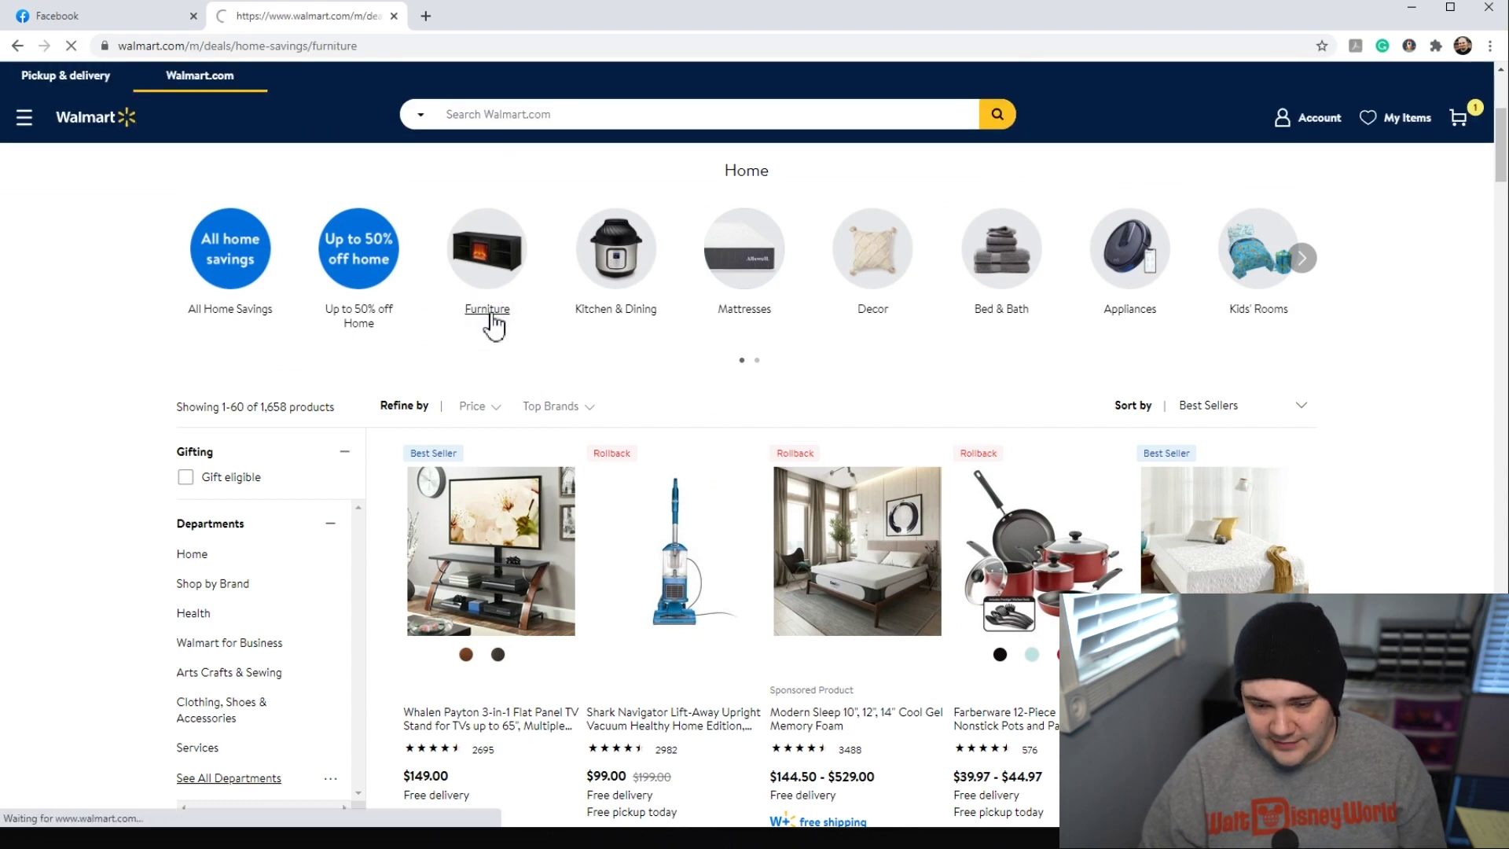
scroll(551, 370, down, 3)
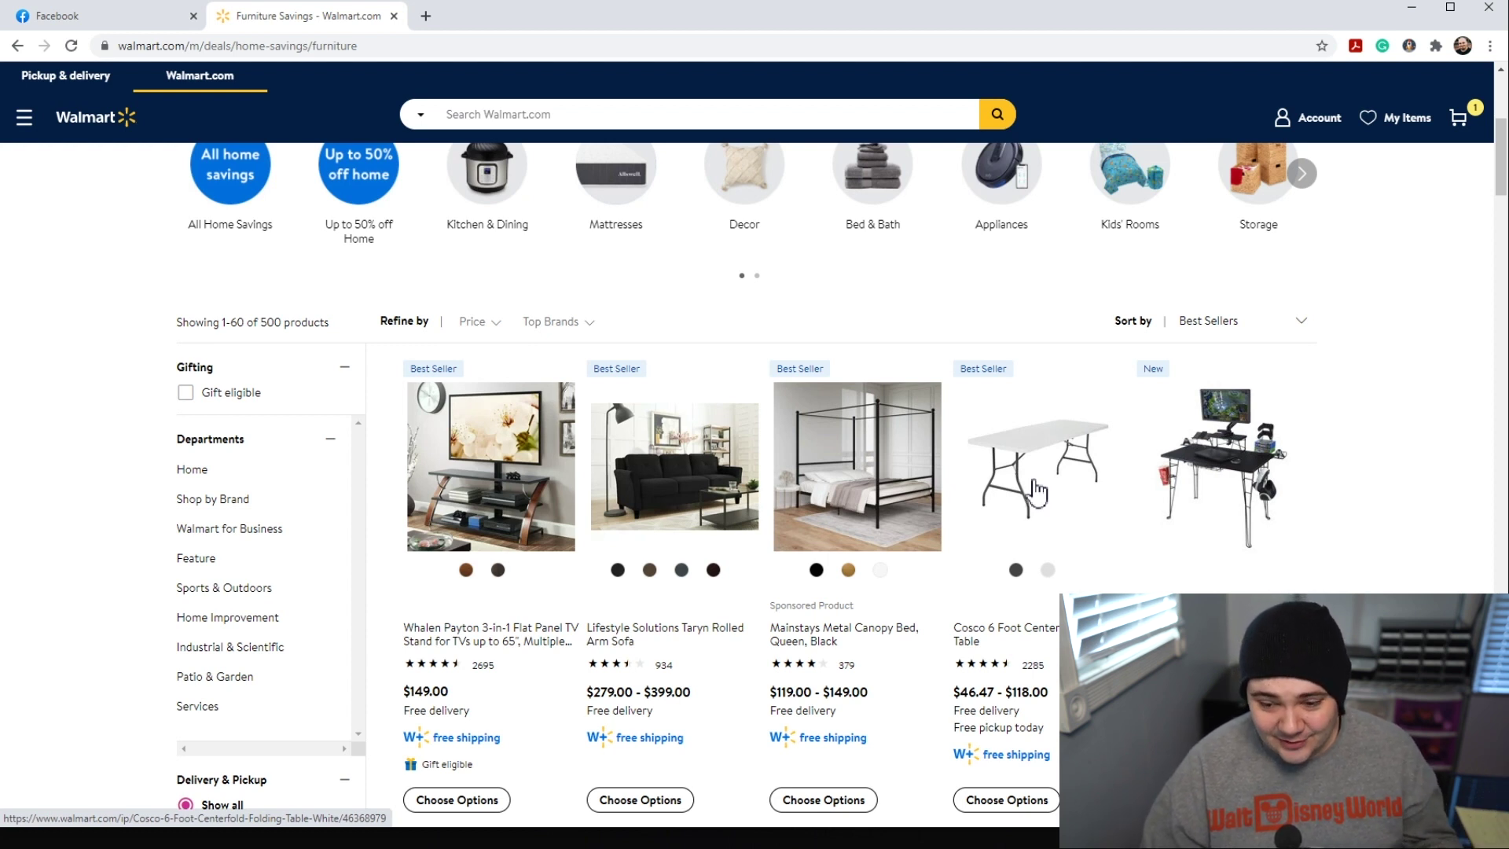
click(1037, 474)
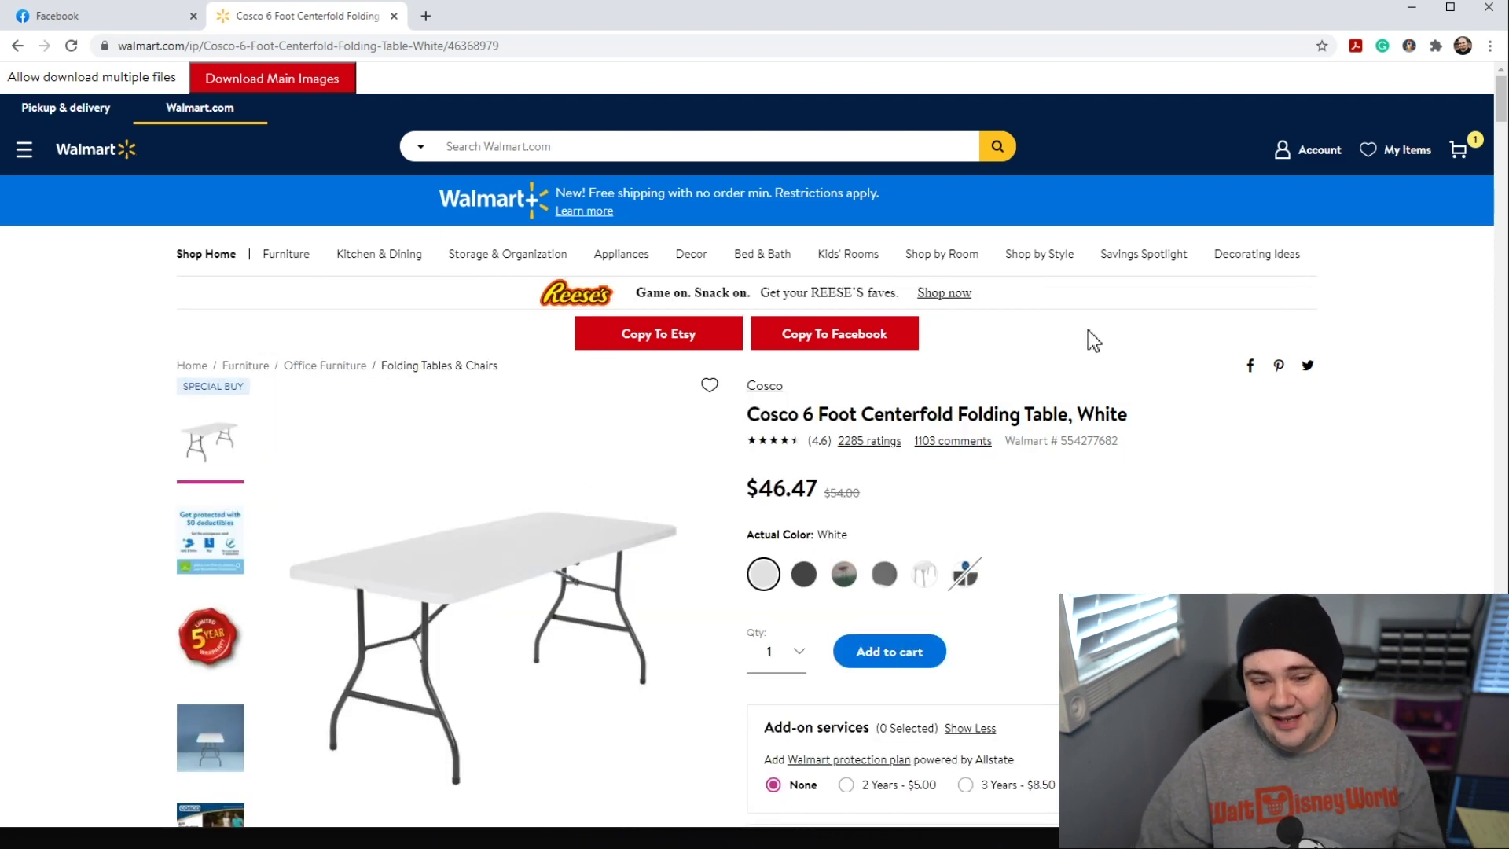
Step: Copy the Walmart product to a Facebook Marketplace item listing, paste its data and set the condition to New
click(838, 346)
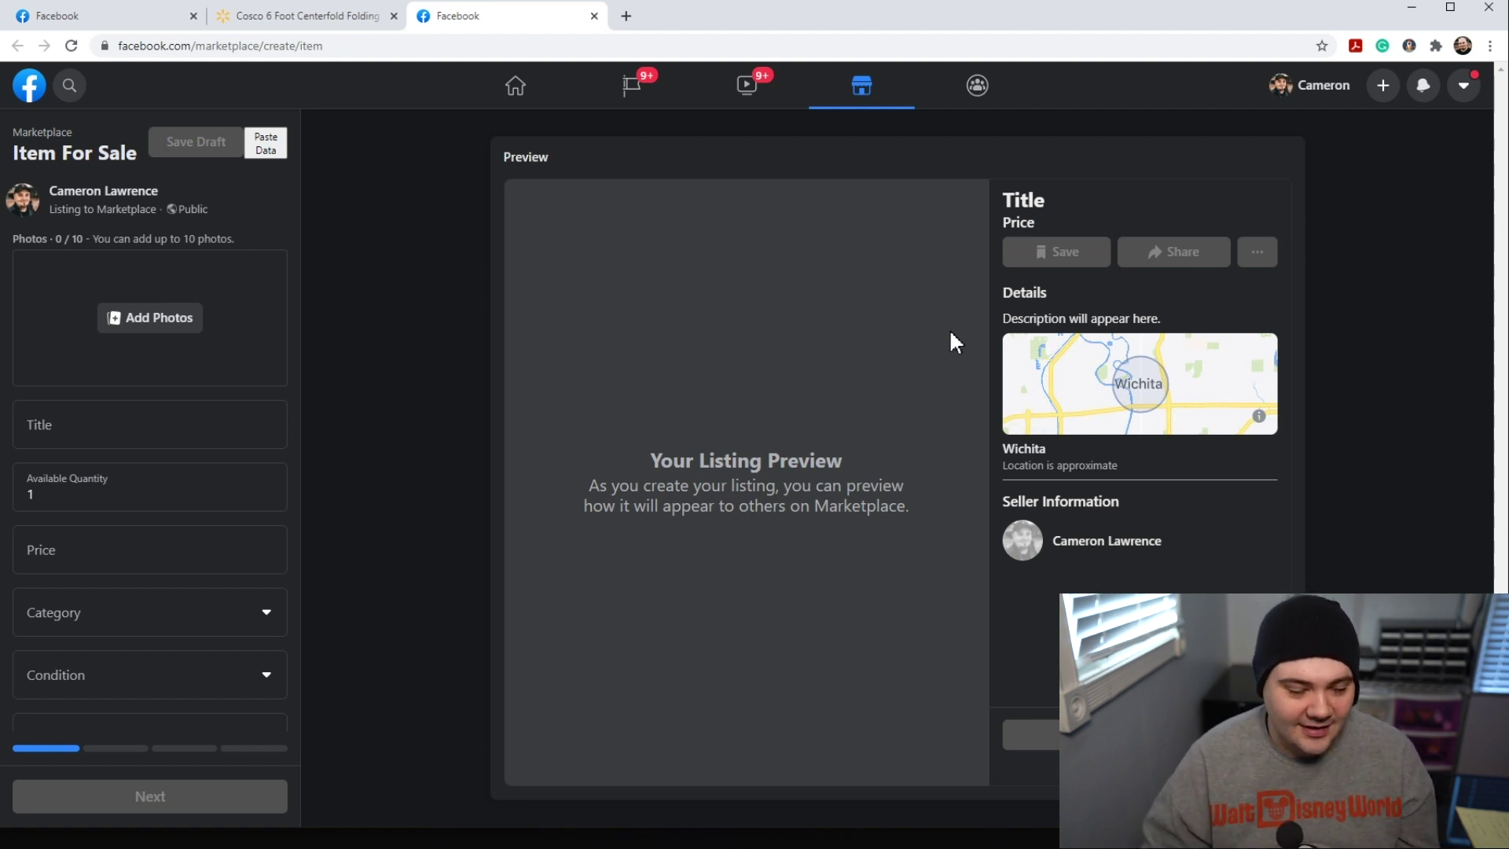
click(275, 148)
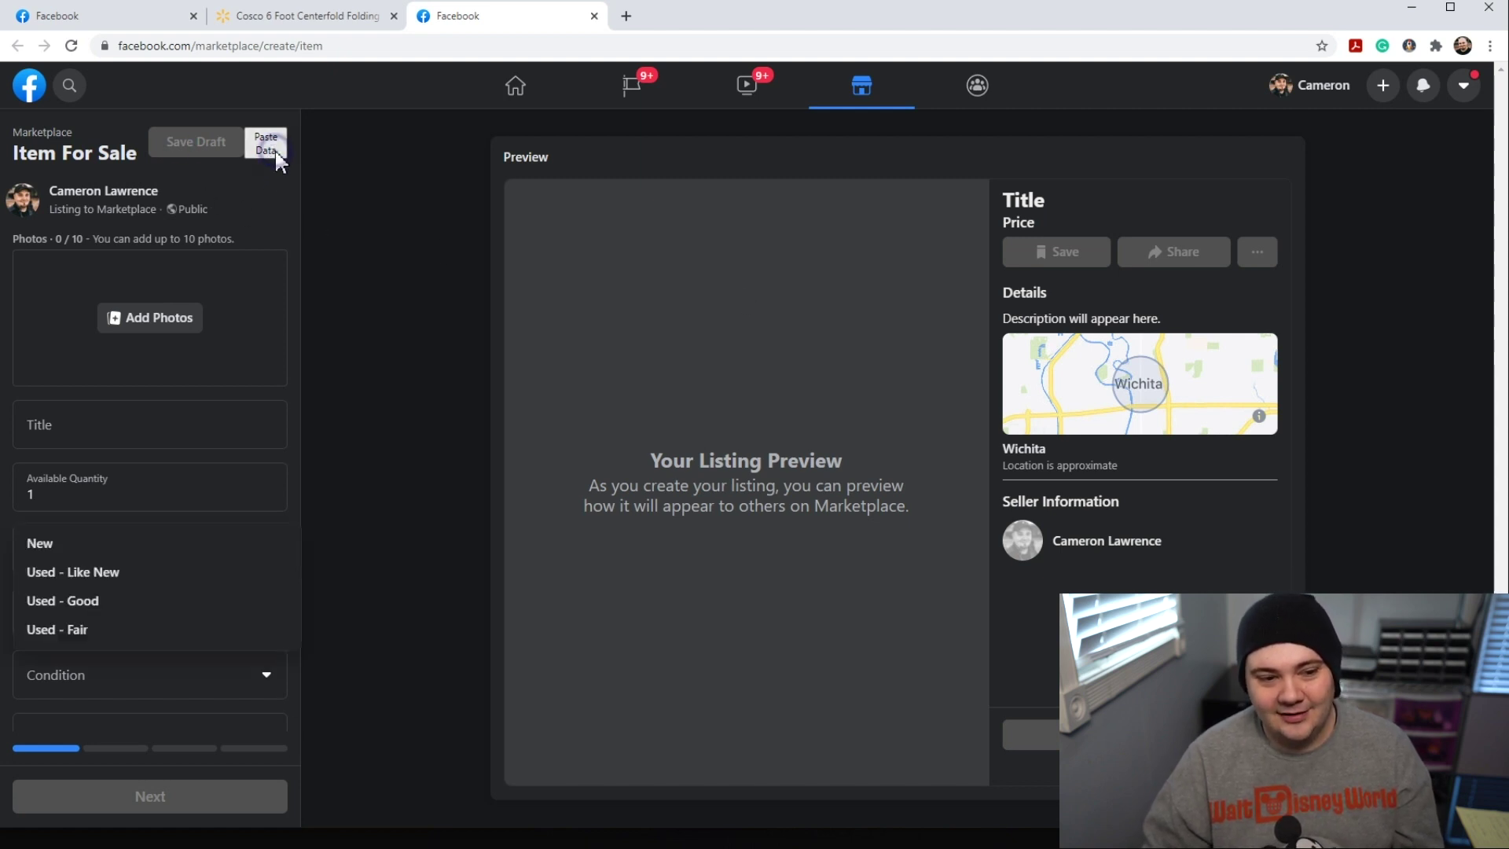
click(93, 550)
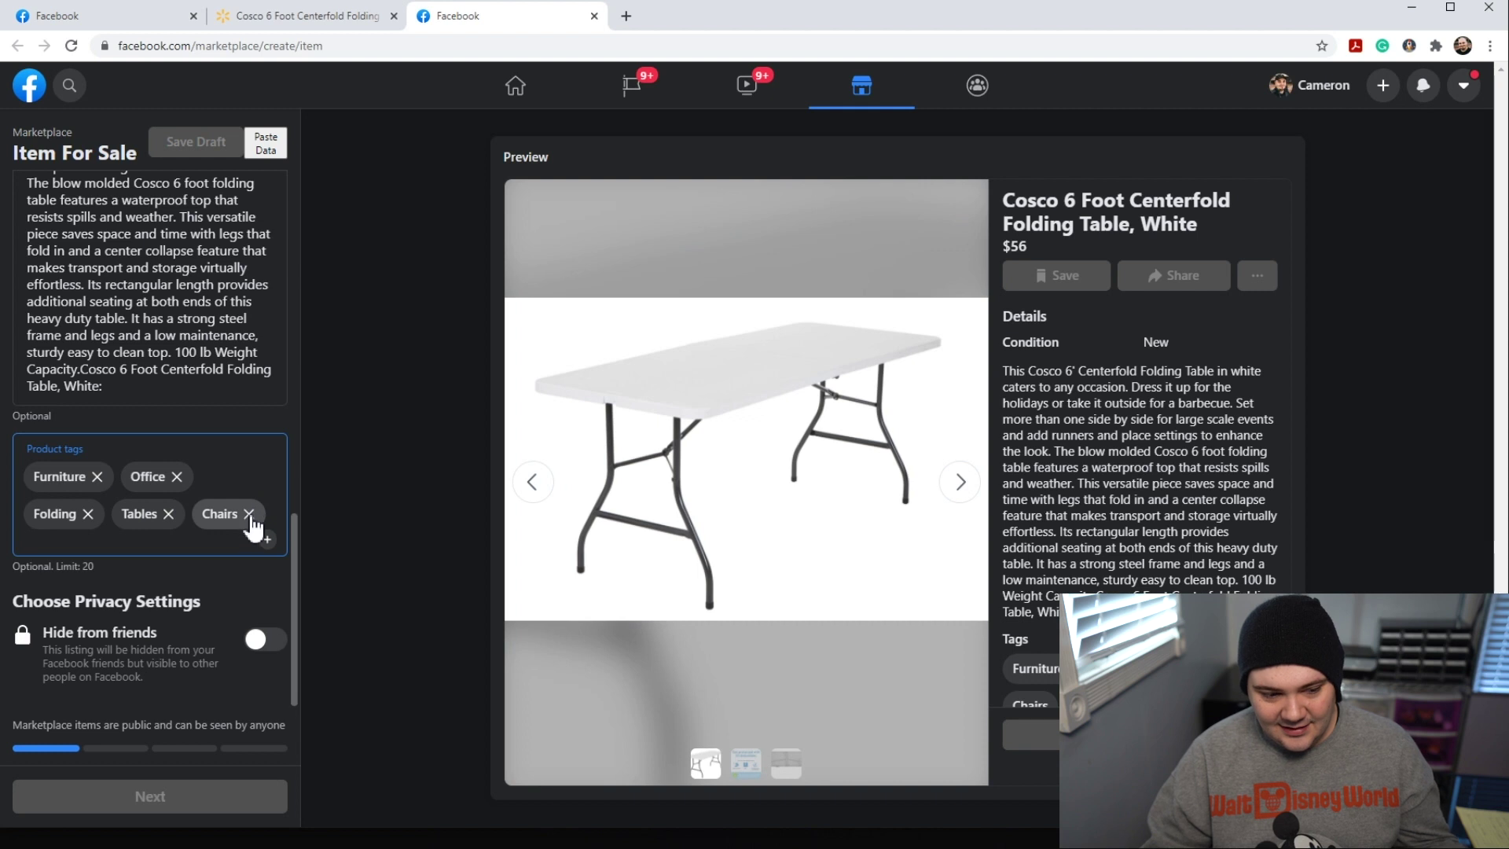
Step: Remove the Chairs, Office and Furniture product tags from the listing
click(248, 514)
click(176, 477)
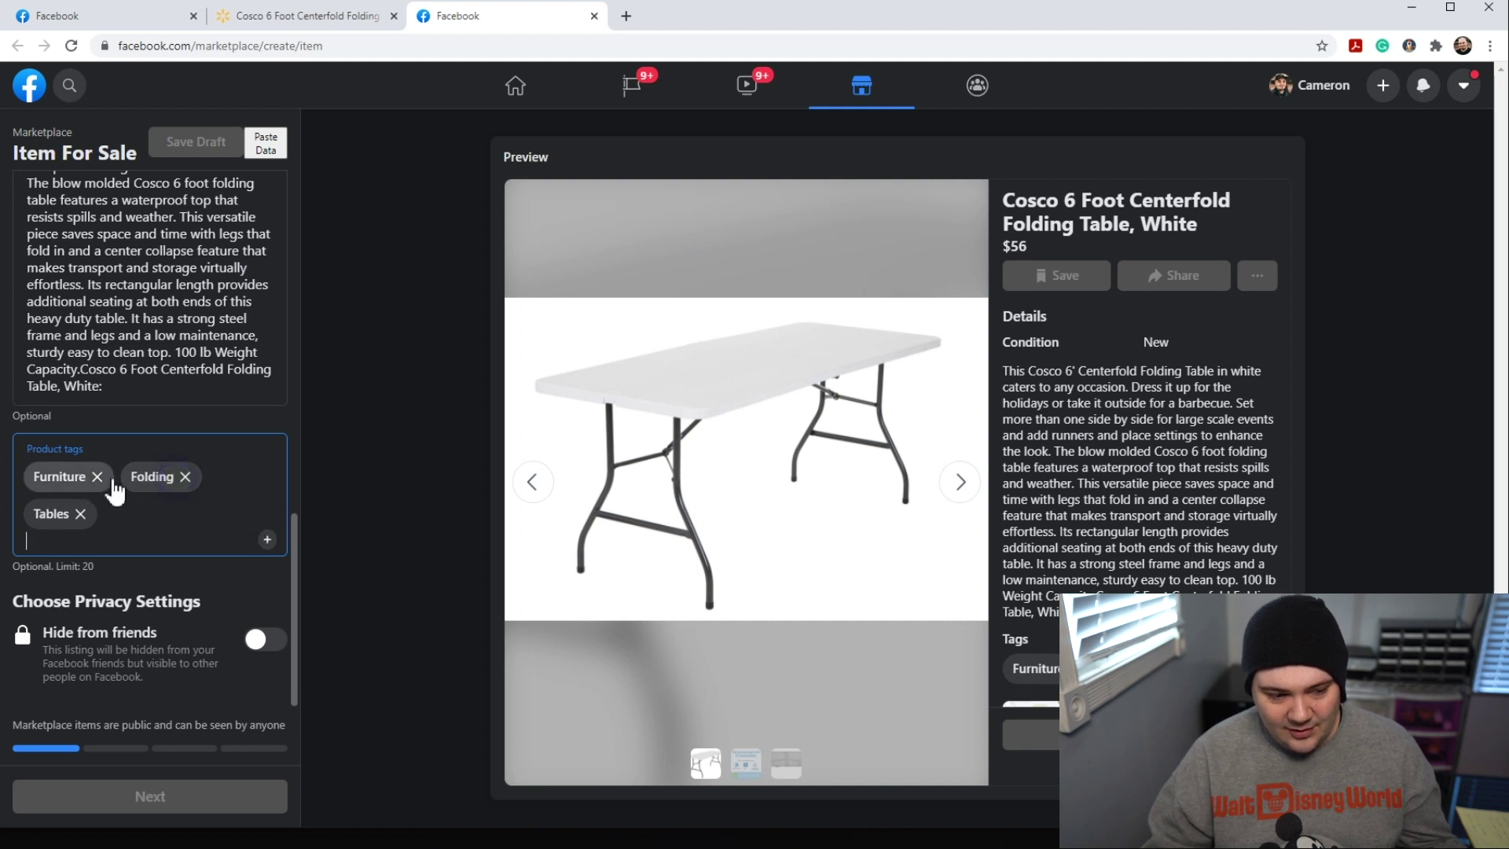
click(97, 477)
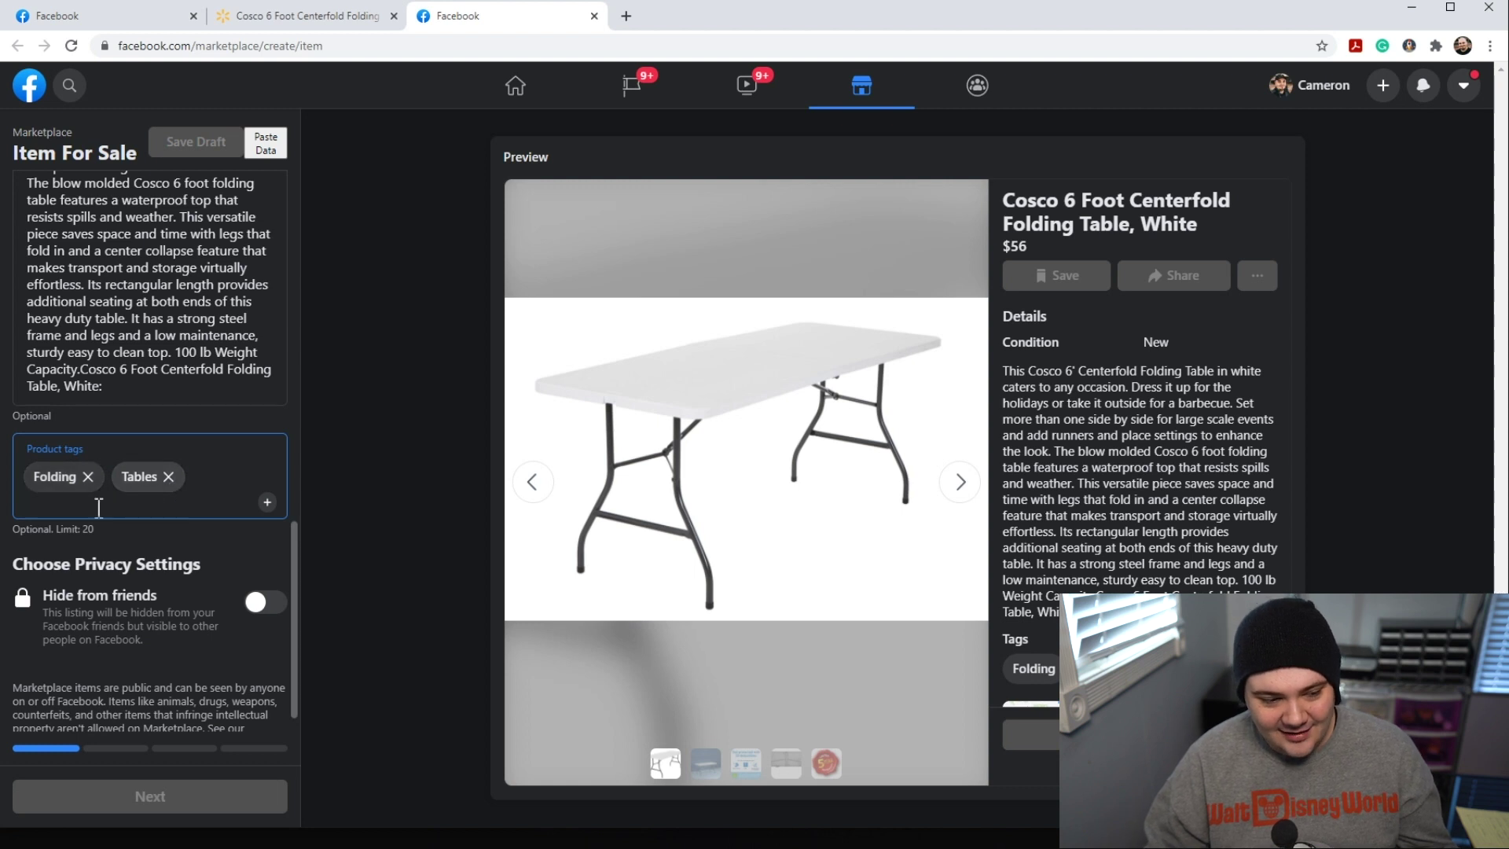
Step: Add the product tags "Foldable table" and "table" to the listing
text(FOldable table)
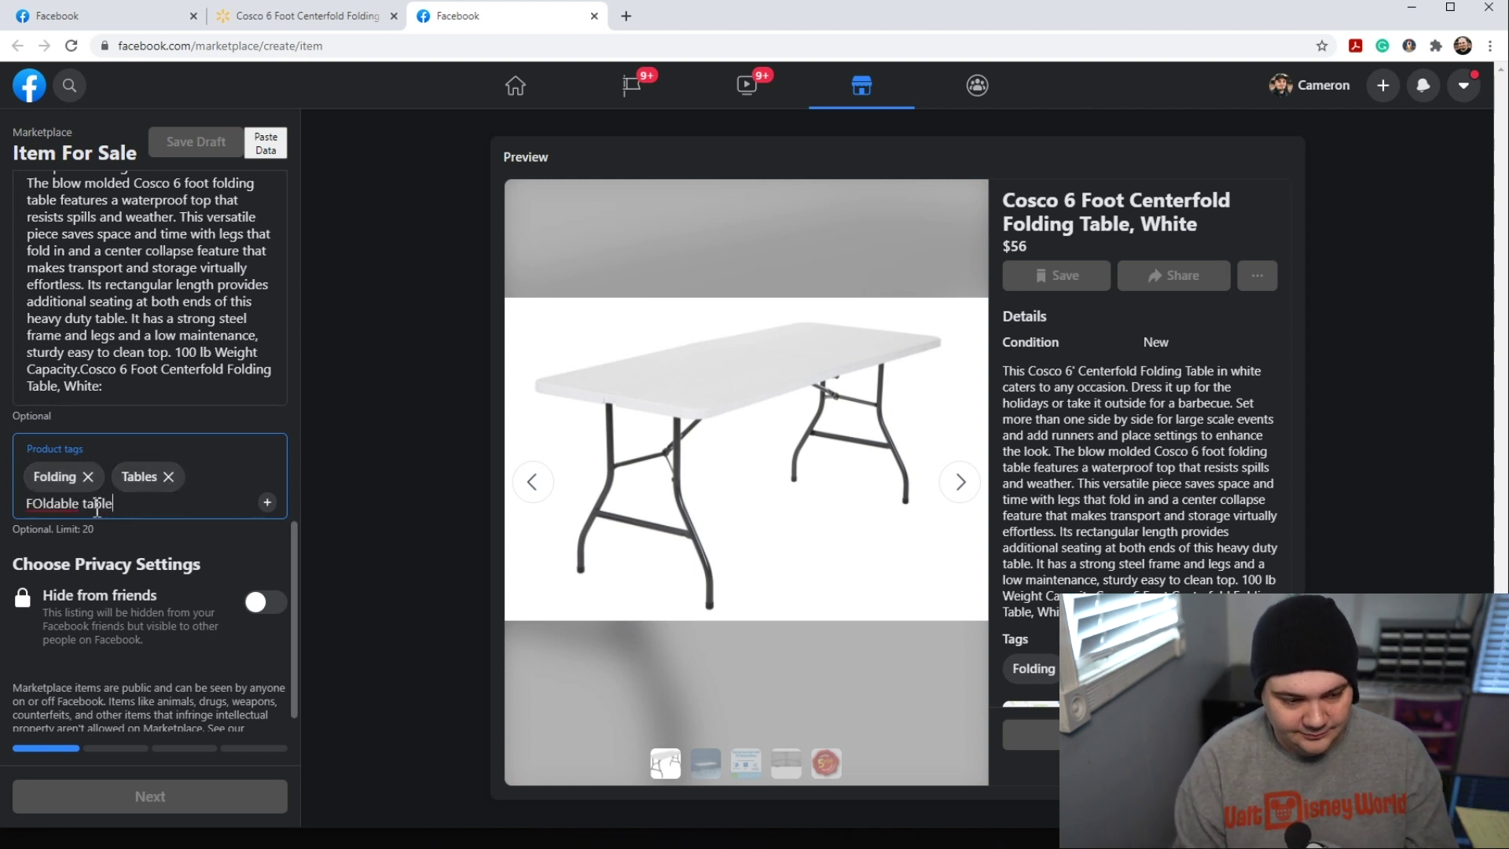
key(BackSpace)
key(BackSpace)
key(BackSpace)
key(BackSpace)
key(BackSpace)
key(BackSpace)
key(BackSpace)
key(BackSpace)
key(BackSpace)
key(BackSpace)
key(BackSpace)
key(BackSpace)
key(BackSpace)
text(oldable table)
key(Return)
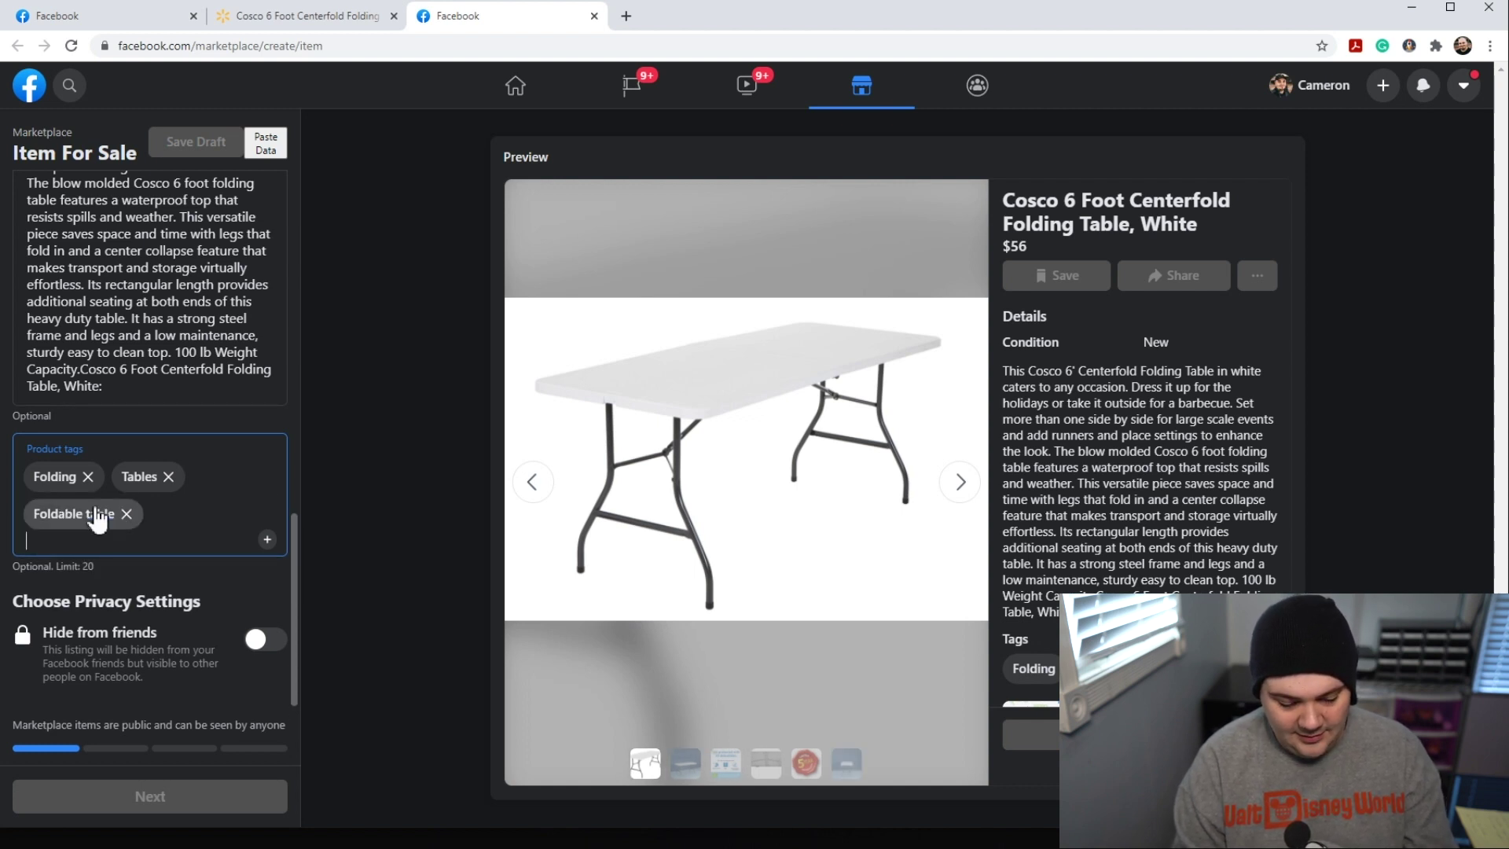
key(Return)
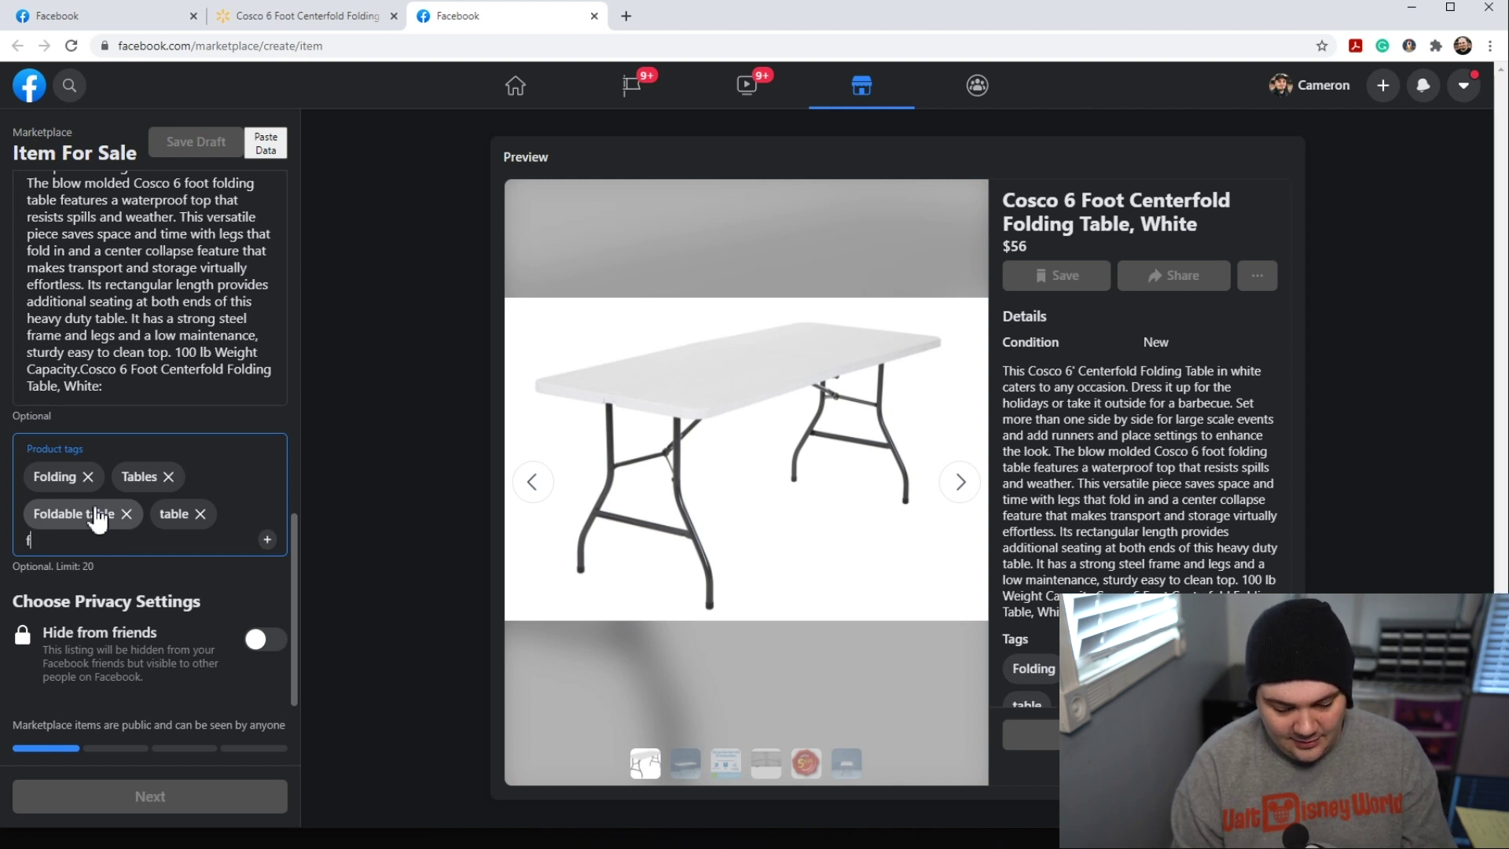
Step: Add the product tags "fold up table", "plastic table" and "pop up table"
text(fold up table)
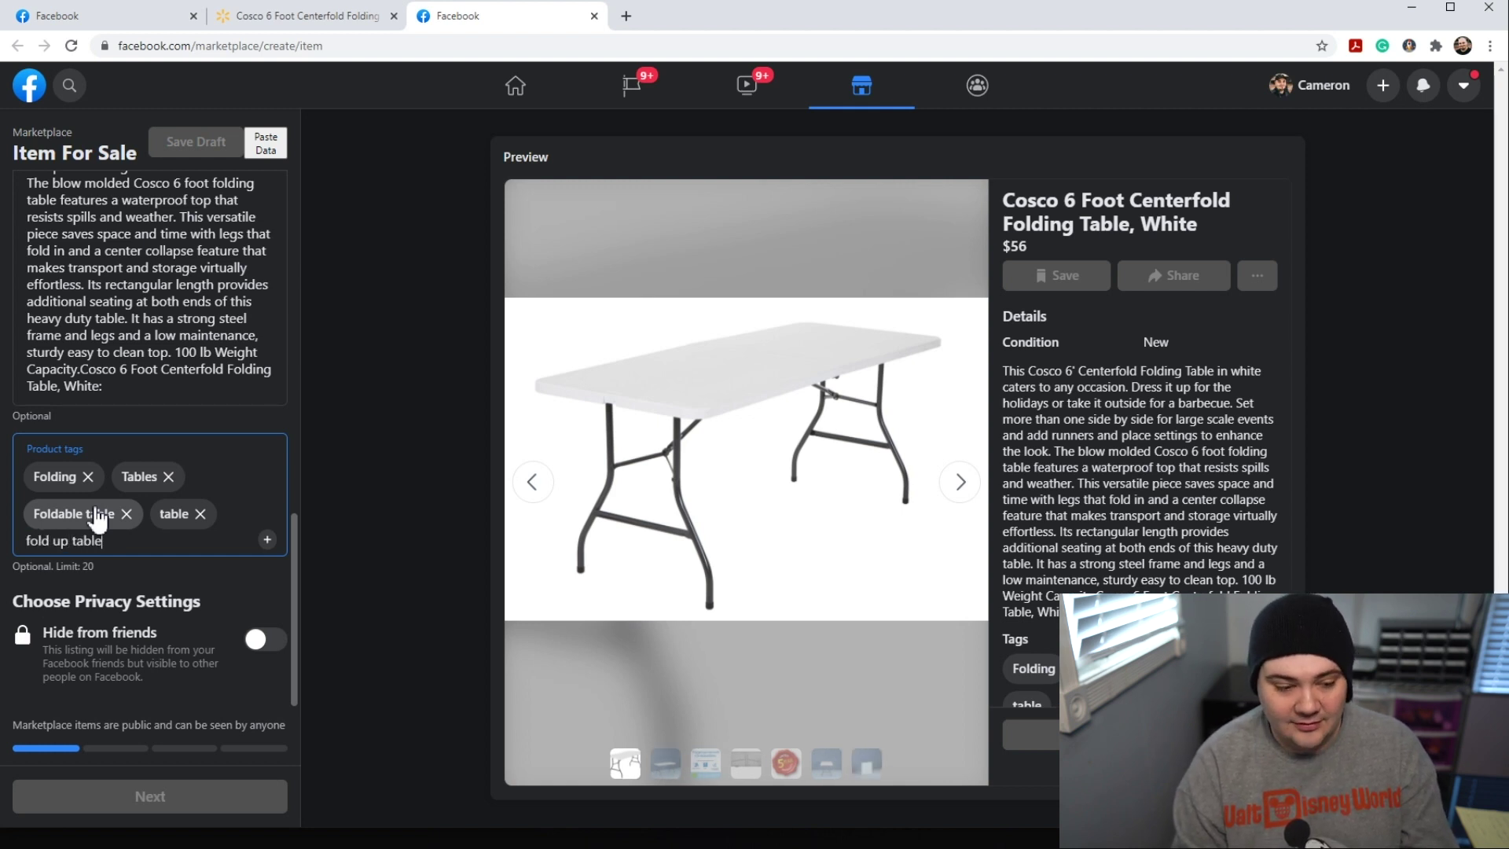
key(Return)
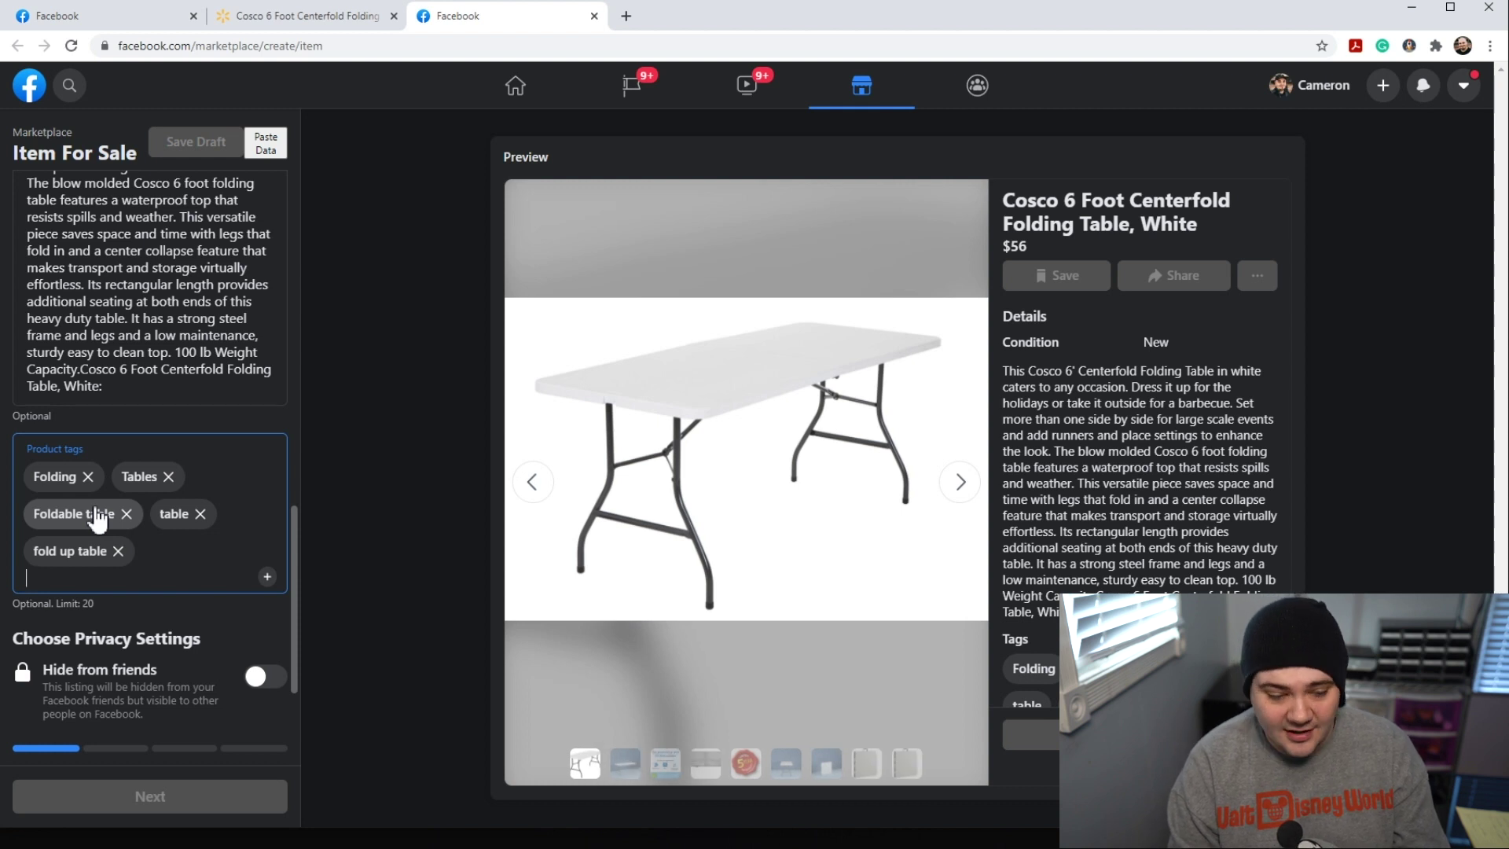
text(plastic t)
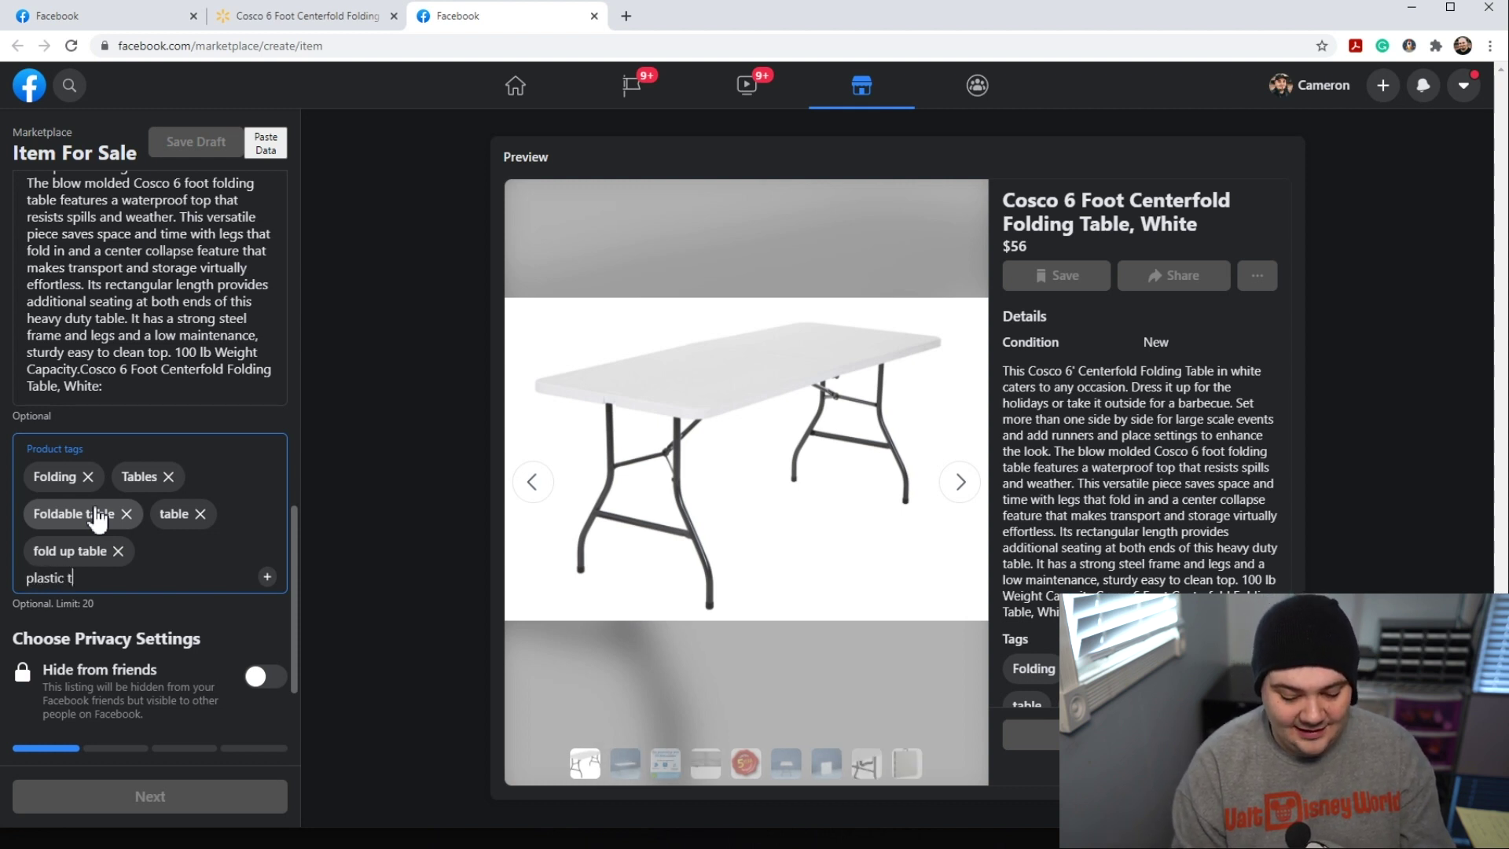
text(able)
key(Return)
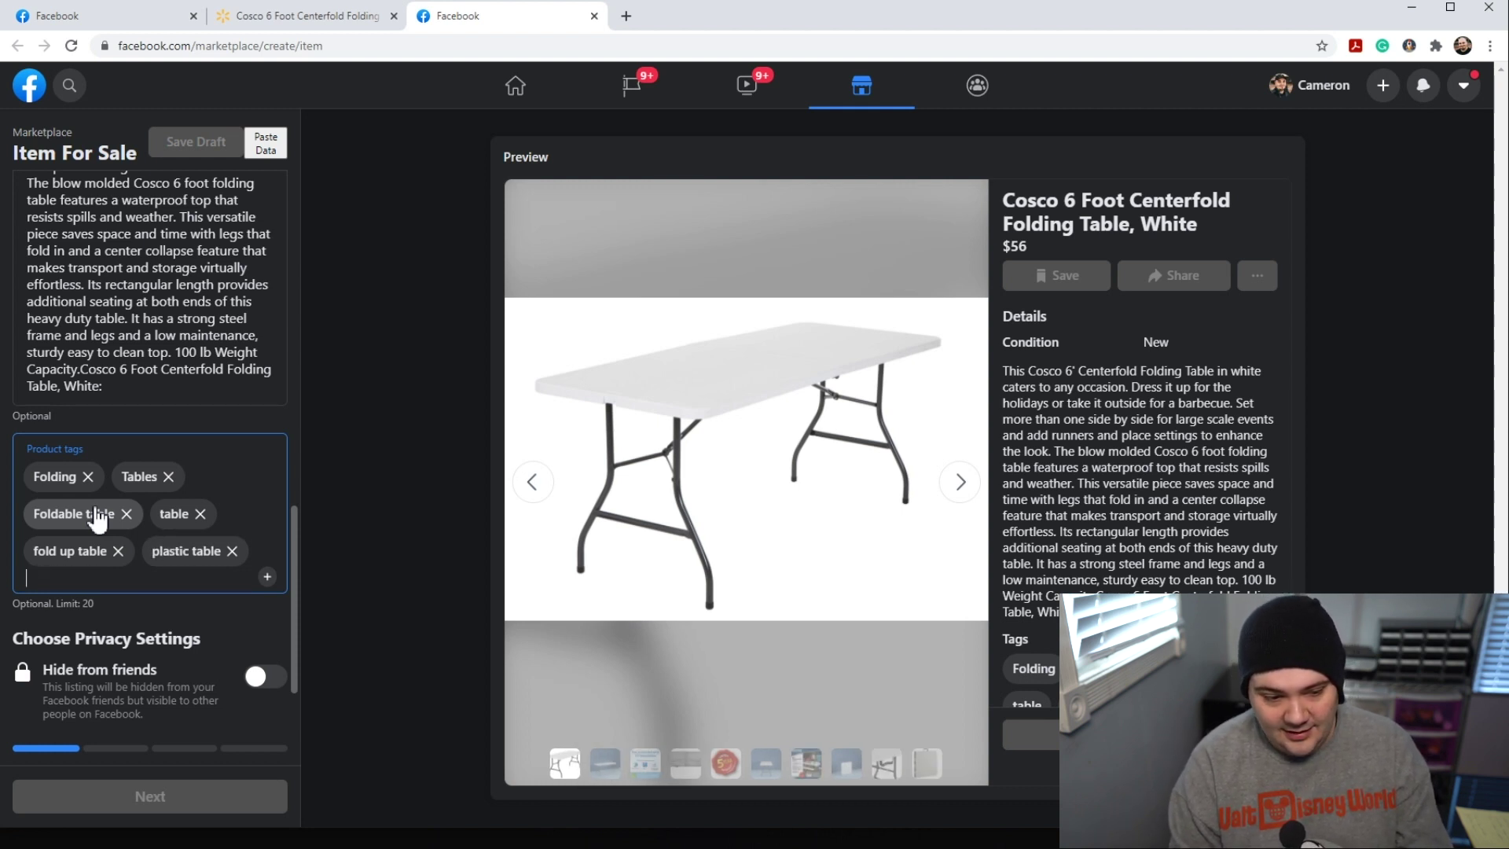
text(pop up table)
key(Return)
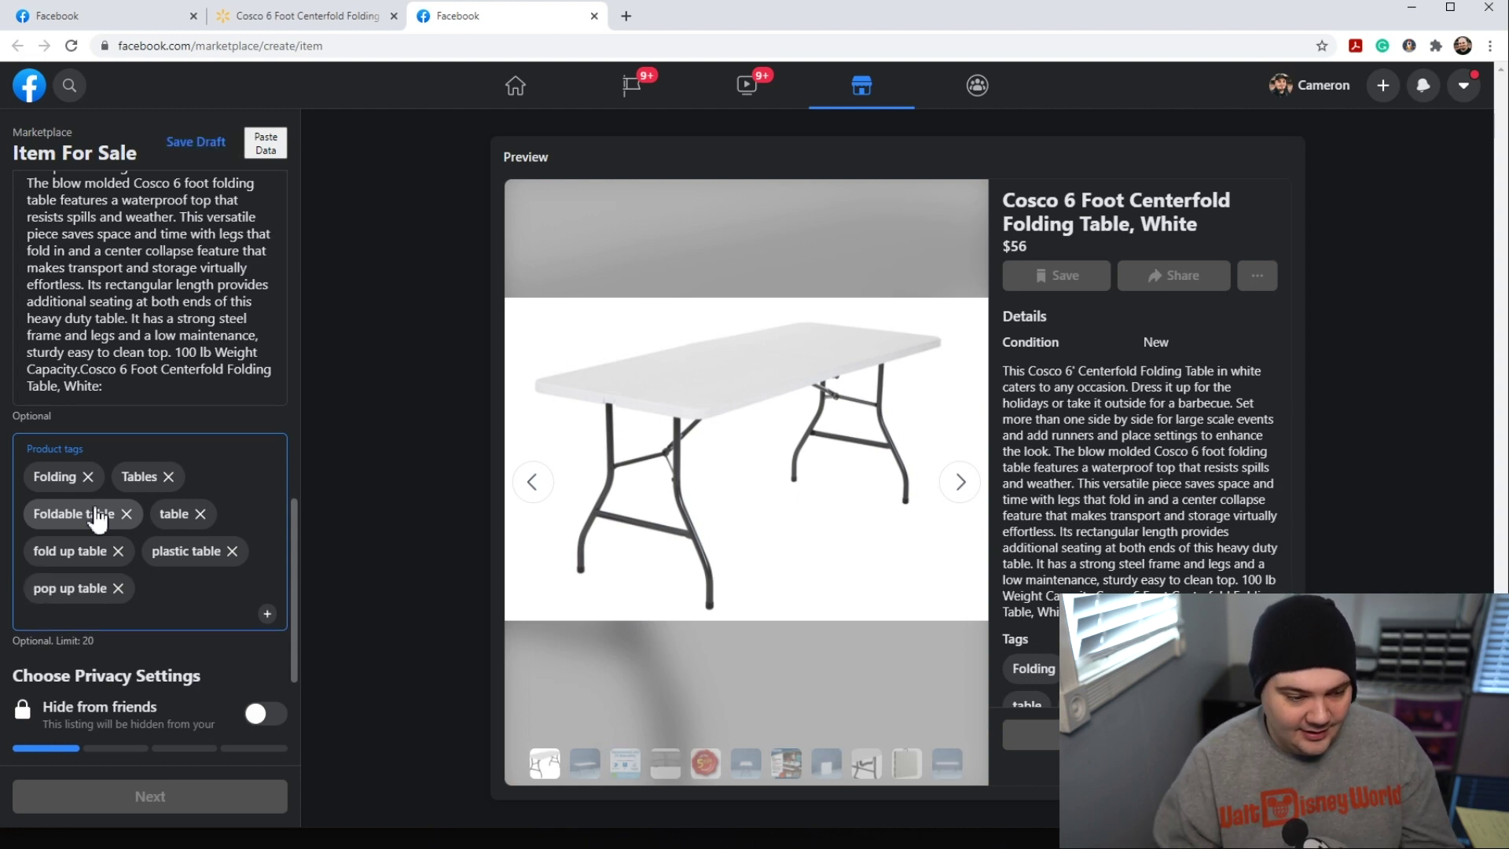
Step: Insert the lines "Free Shipping" and "New in Box" at the start of the description, followed by one blank line
scroll(110, 519, up, 8)
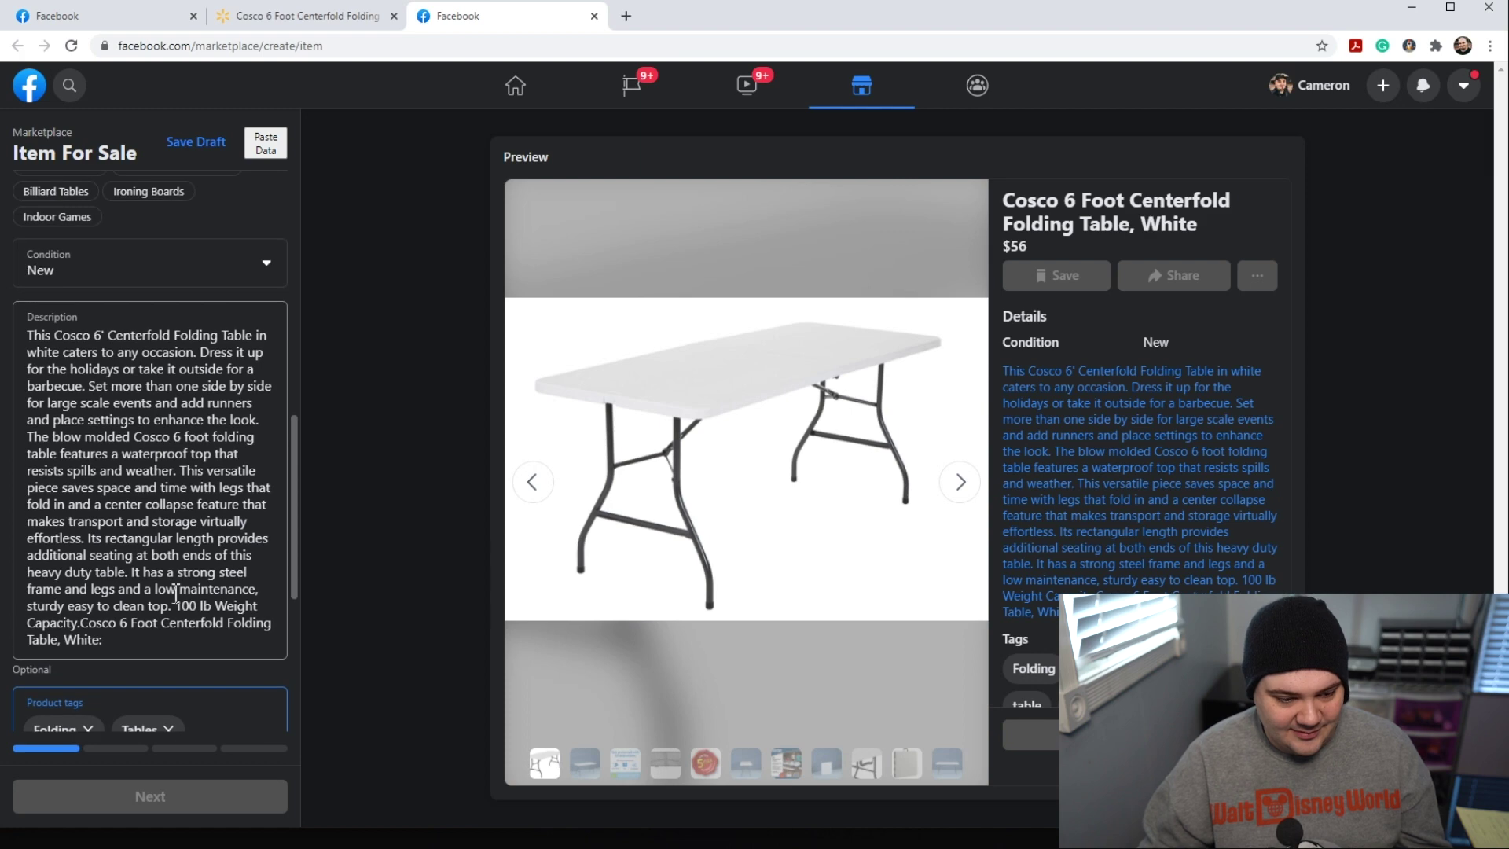
scroll(157, 564, down, 2)
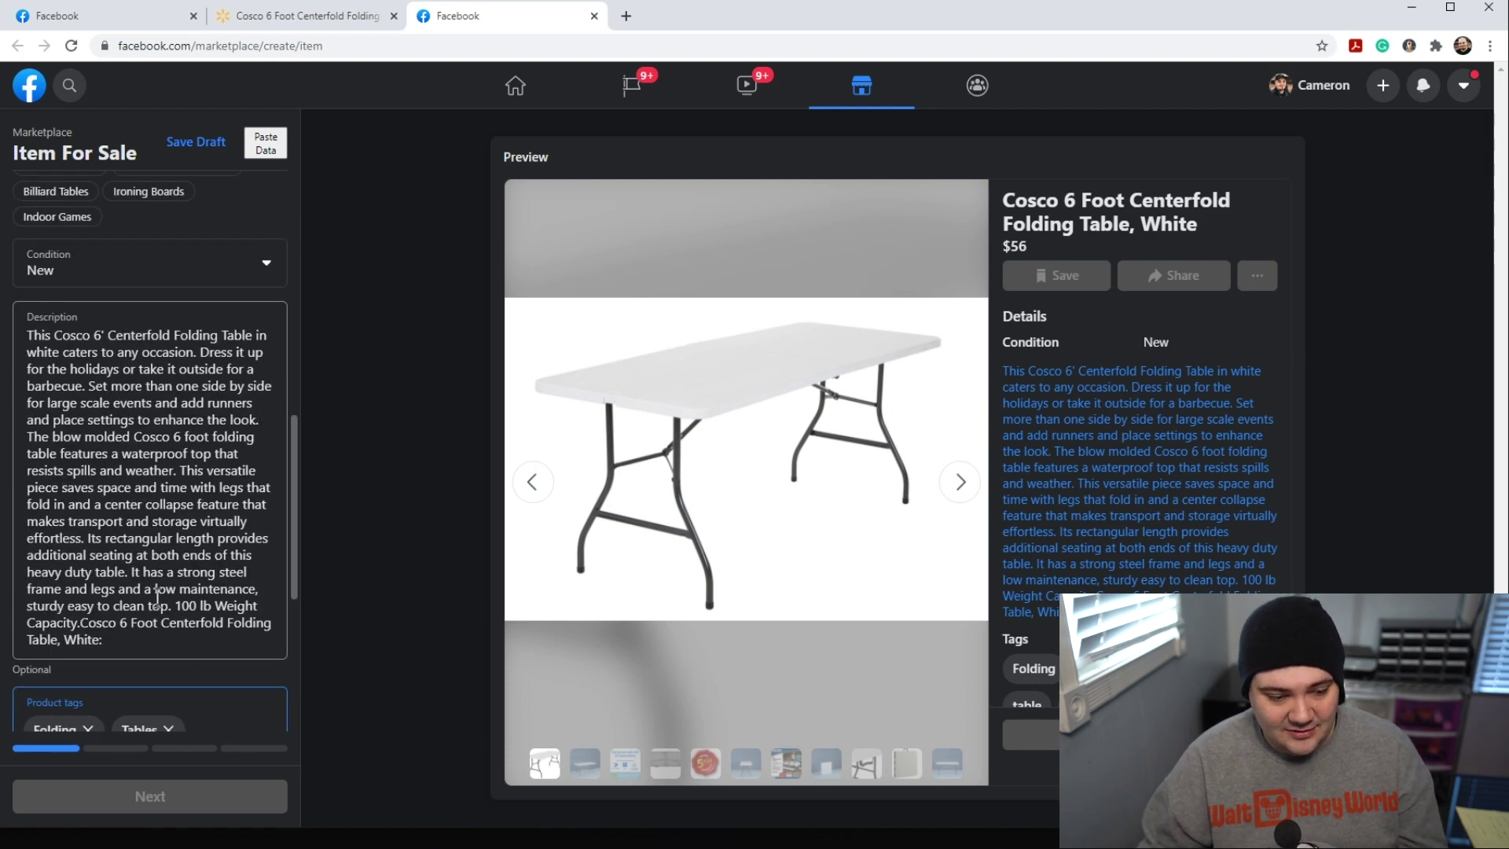
click(29, 338)
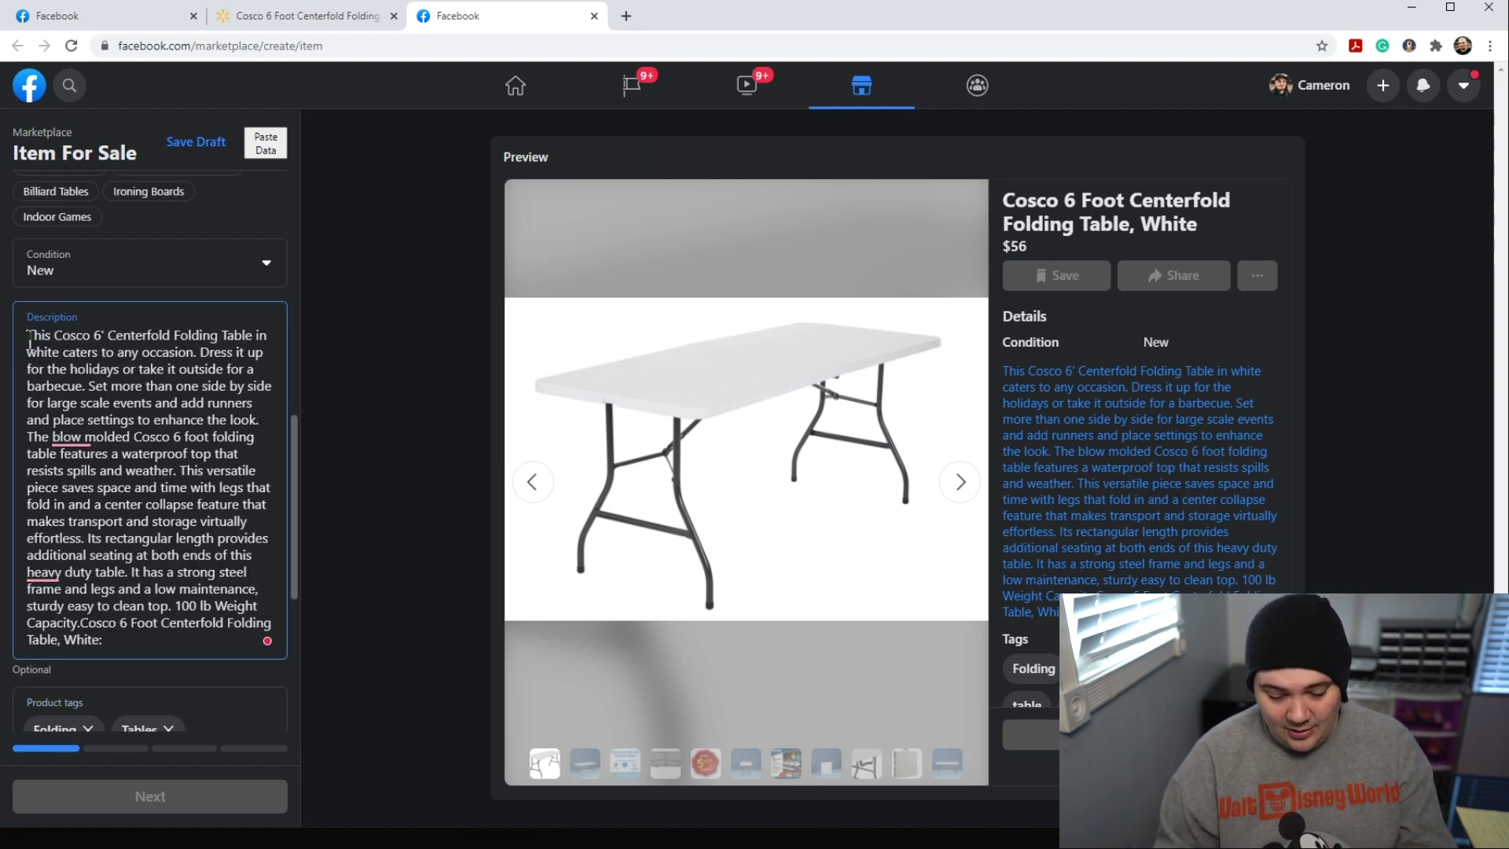
key(Return)
key(Return)
key(Return)
text(Free Shipping)
key(Return)
text(New in Box)
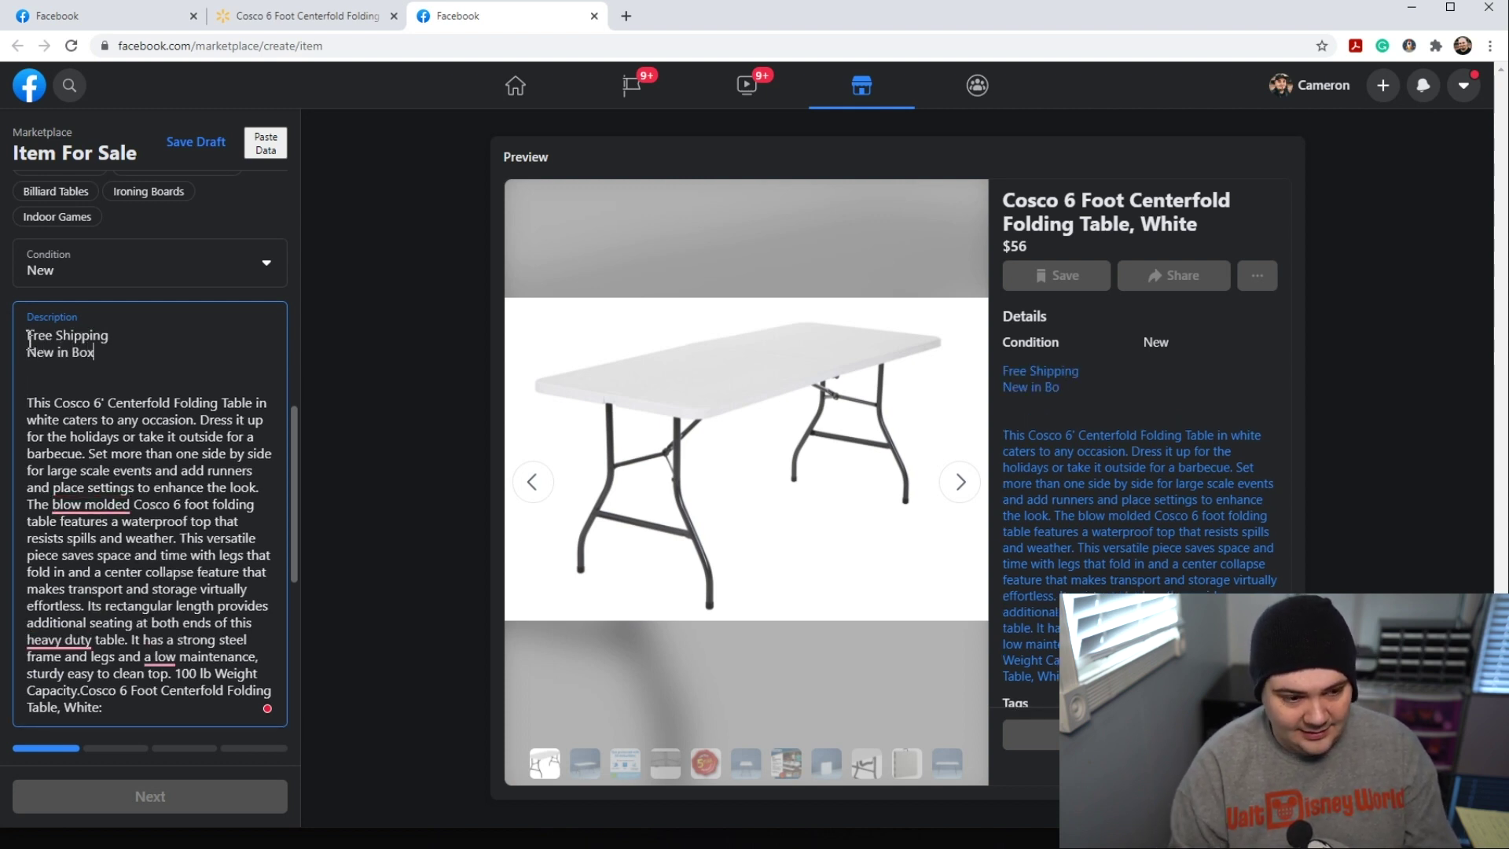
click(29, 336)
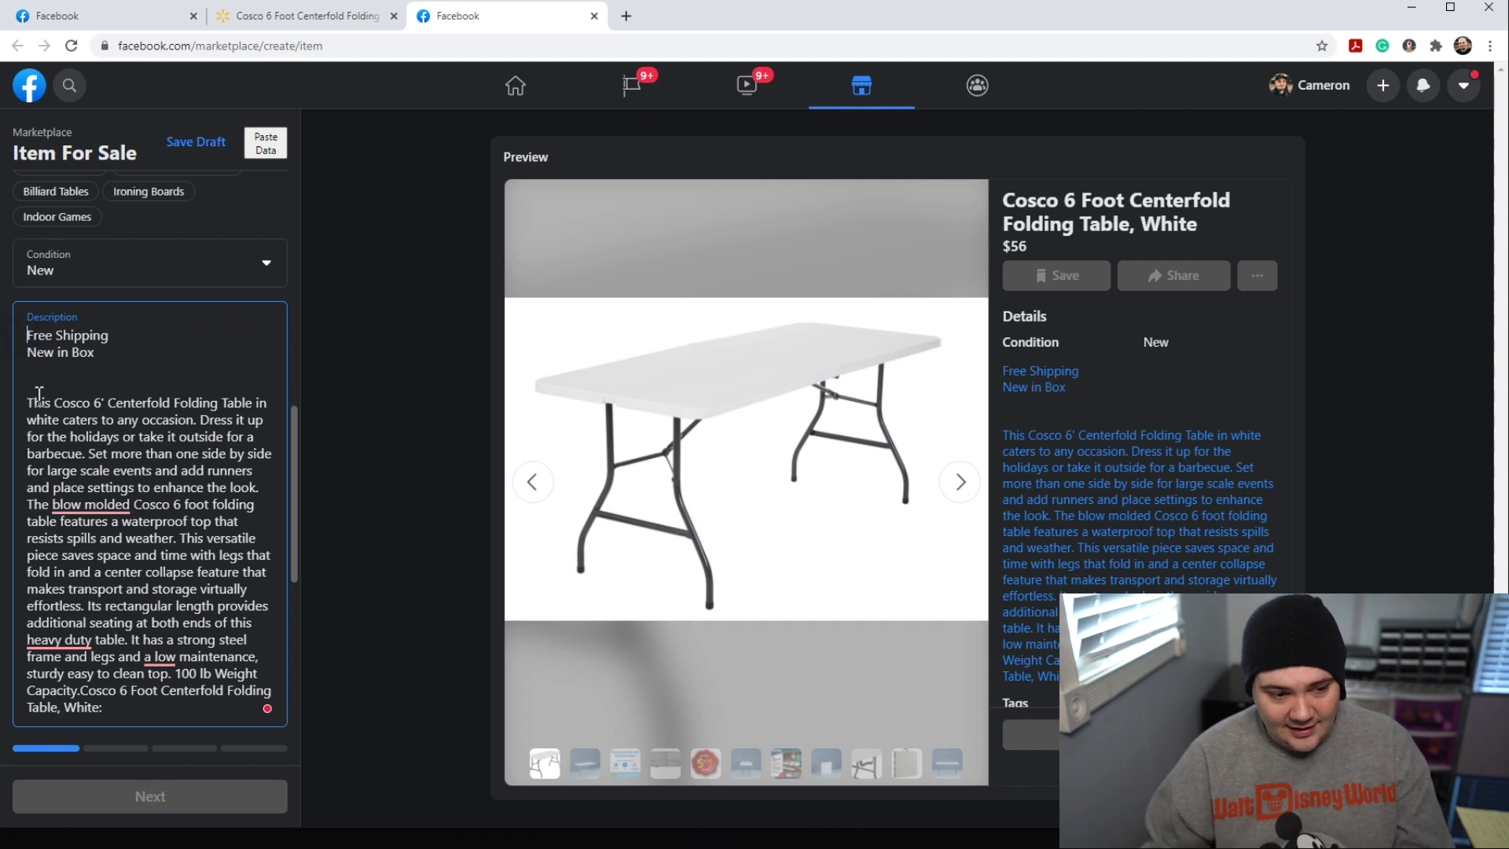
key(BackSpace)
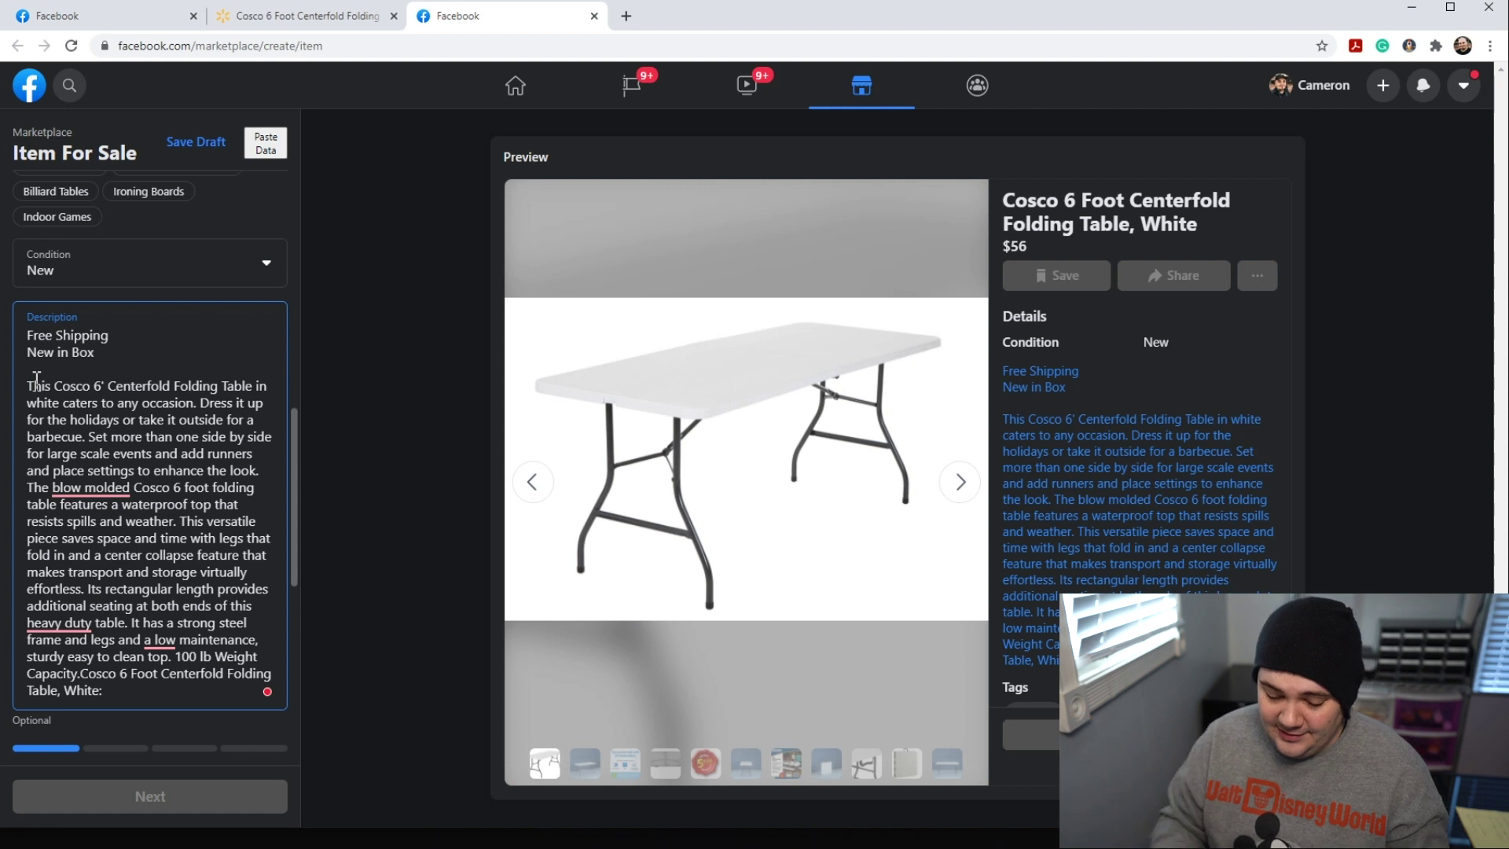
Step: Add the heading "Foldable Table" and a blank line above "Free Shipping" in the description
key(Return)
key(Return)
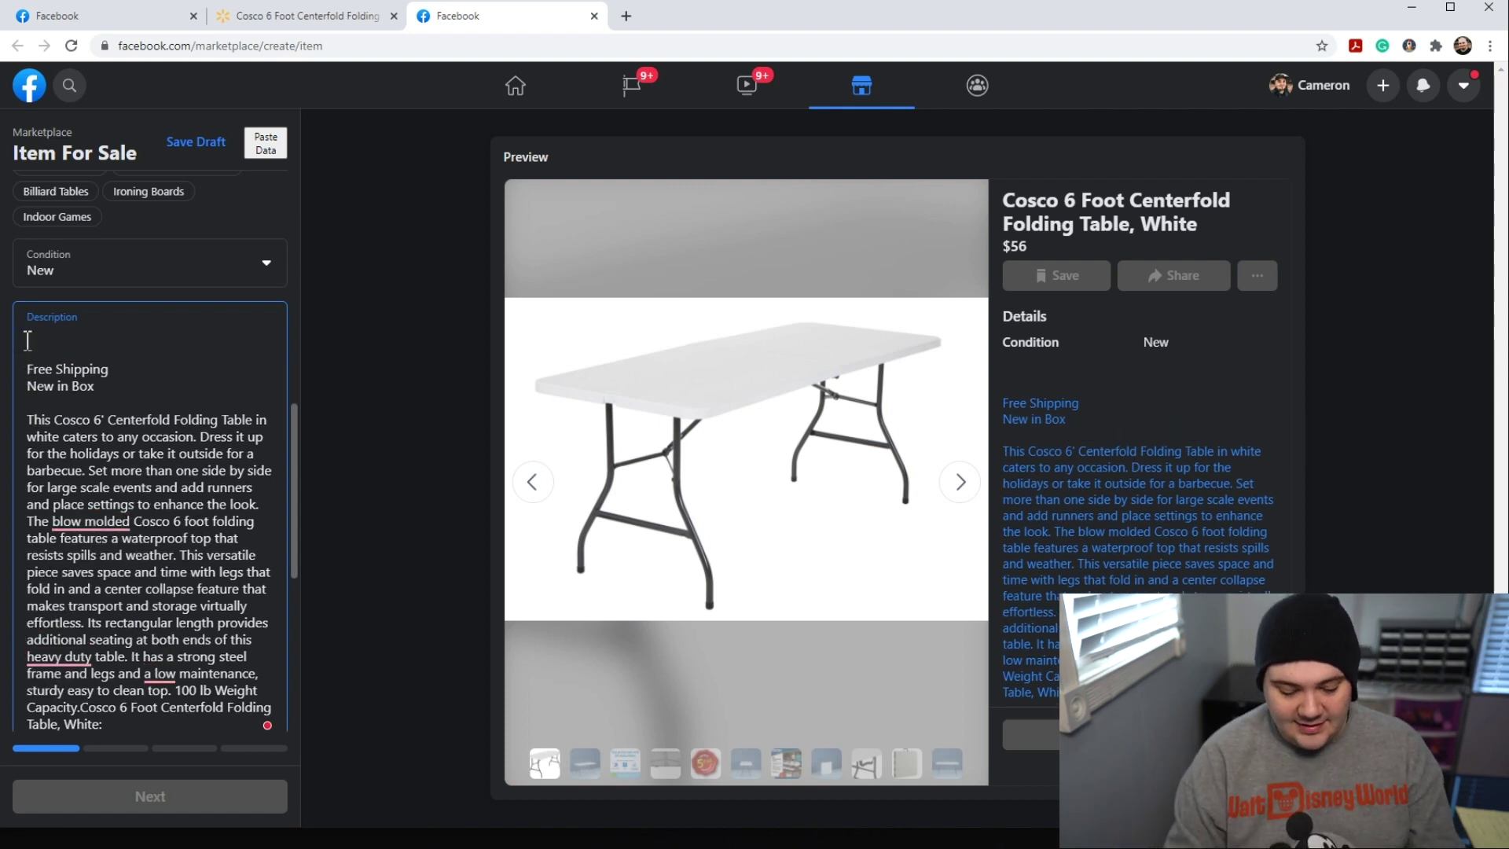
text(Foldable Table)
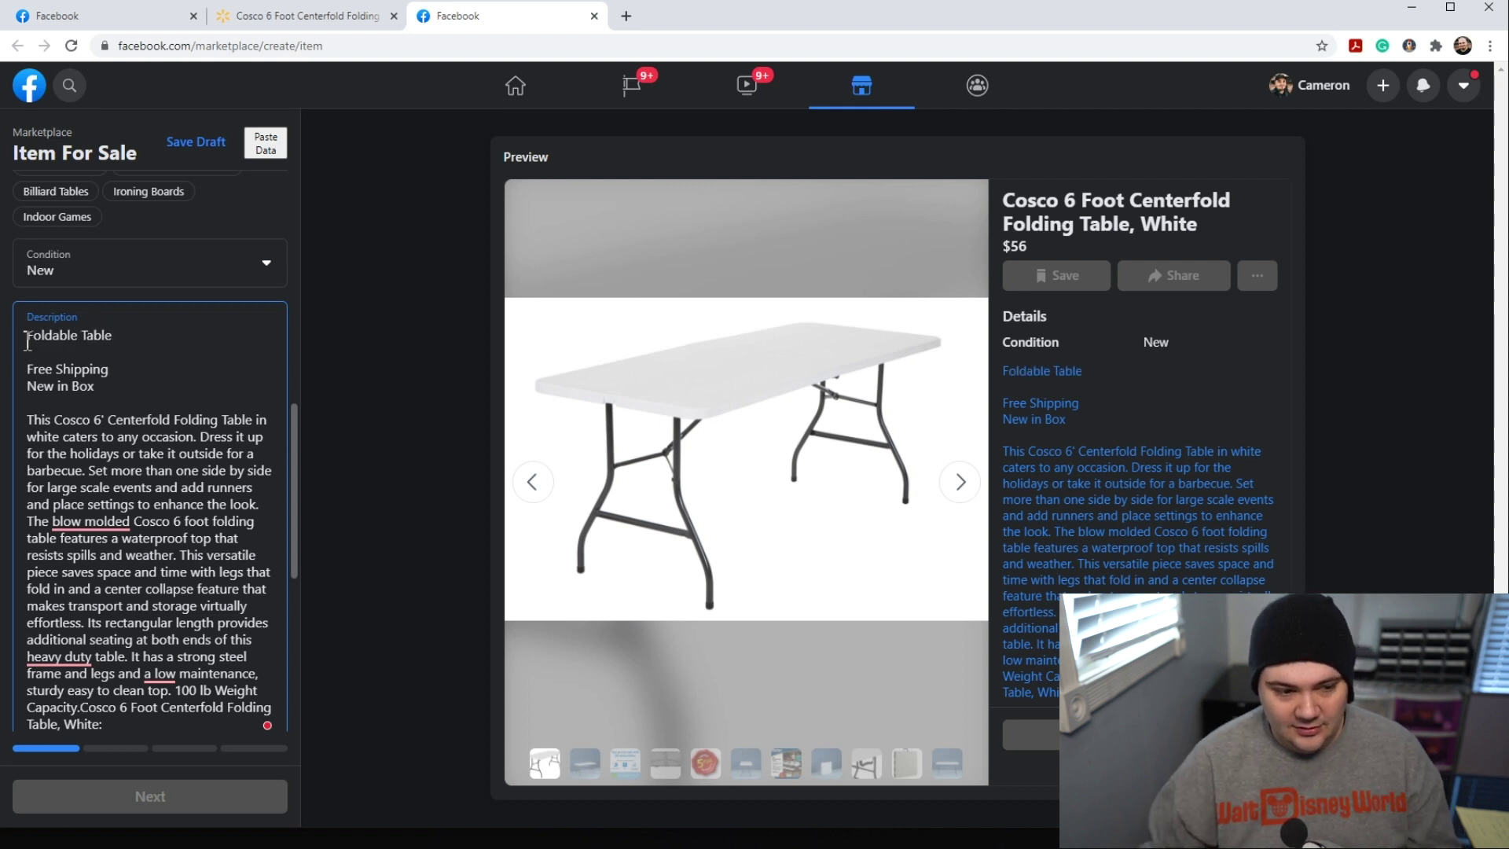
drag(119, 339, 15, 352)
click(119, 344)
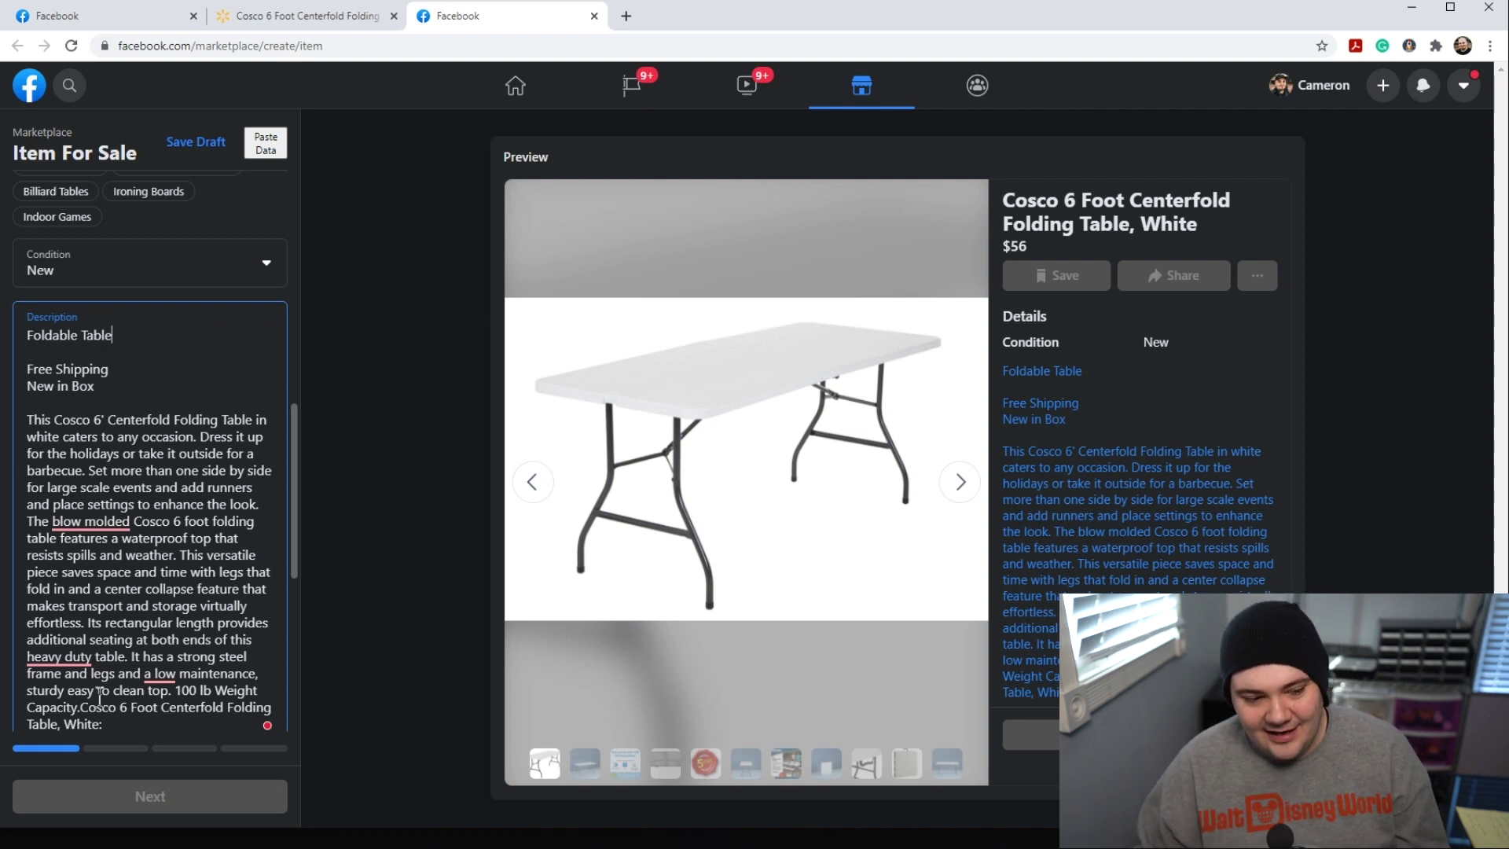
Step: Accept the grammar suggestions in the description: "blow-molded", "heavy-duty" and "low" instead of "a low" before "maintenance"
scroll(97, 573, up, 3)
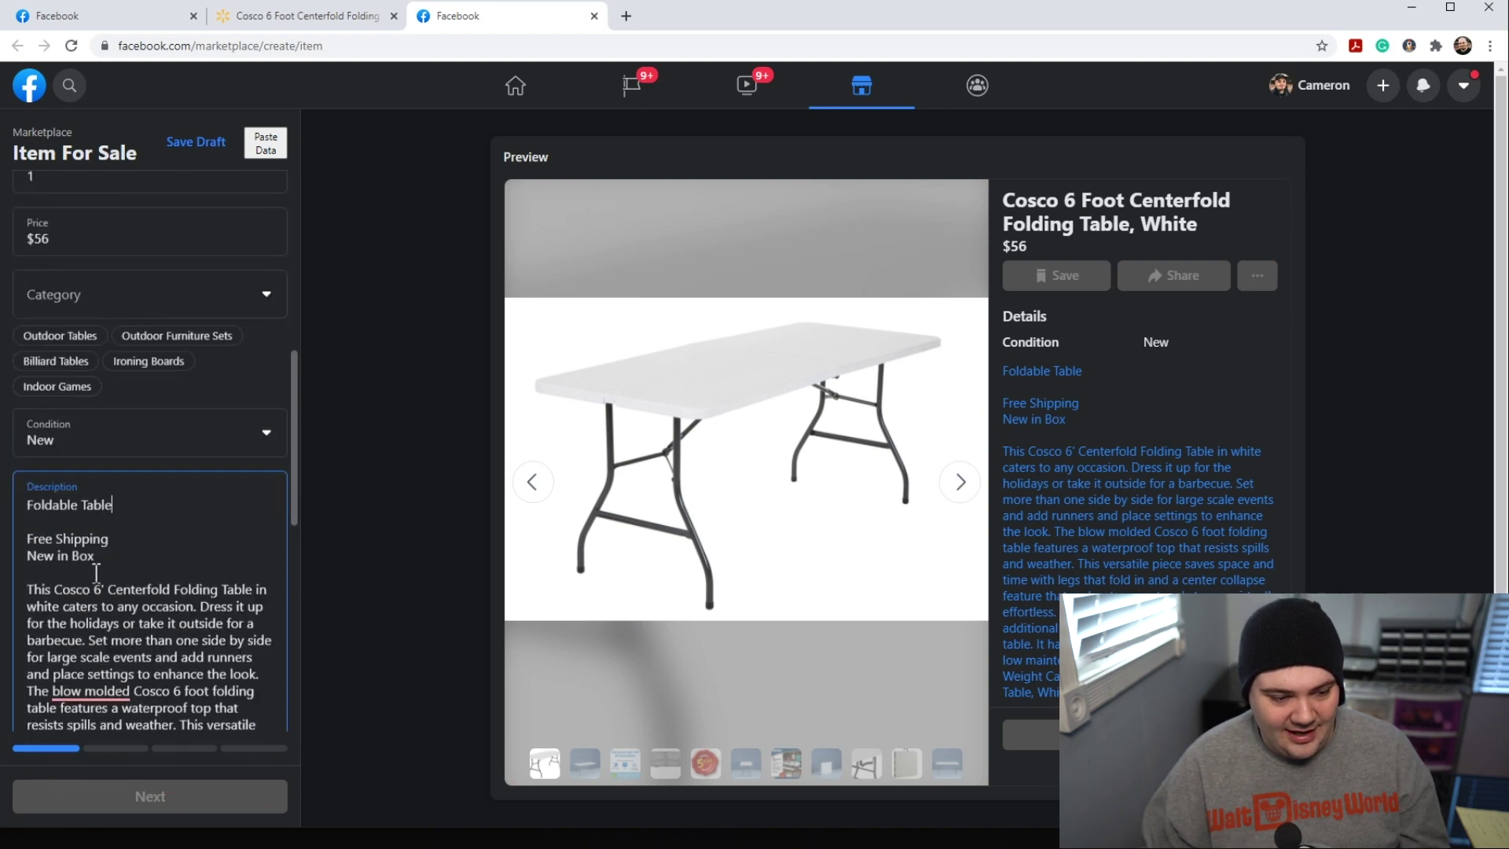
scroll(107, 556, down, 3)
right_click(95, 522)
click(102, 566)
scroll(69, 481, down, 2)
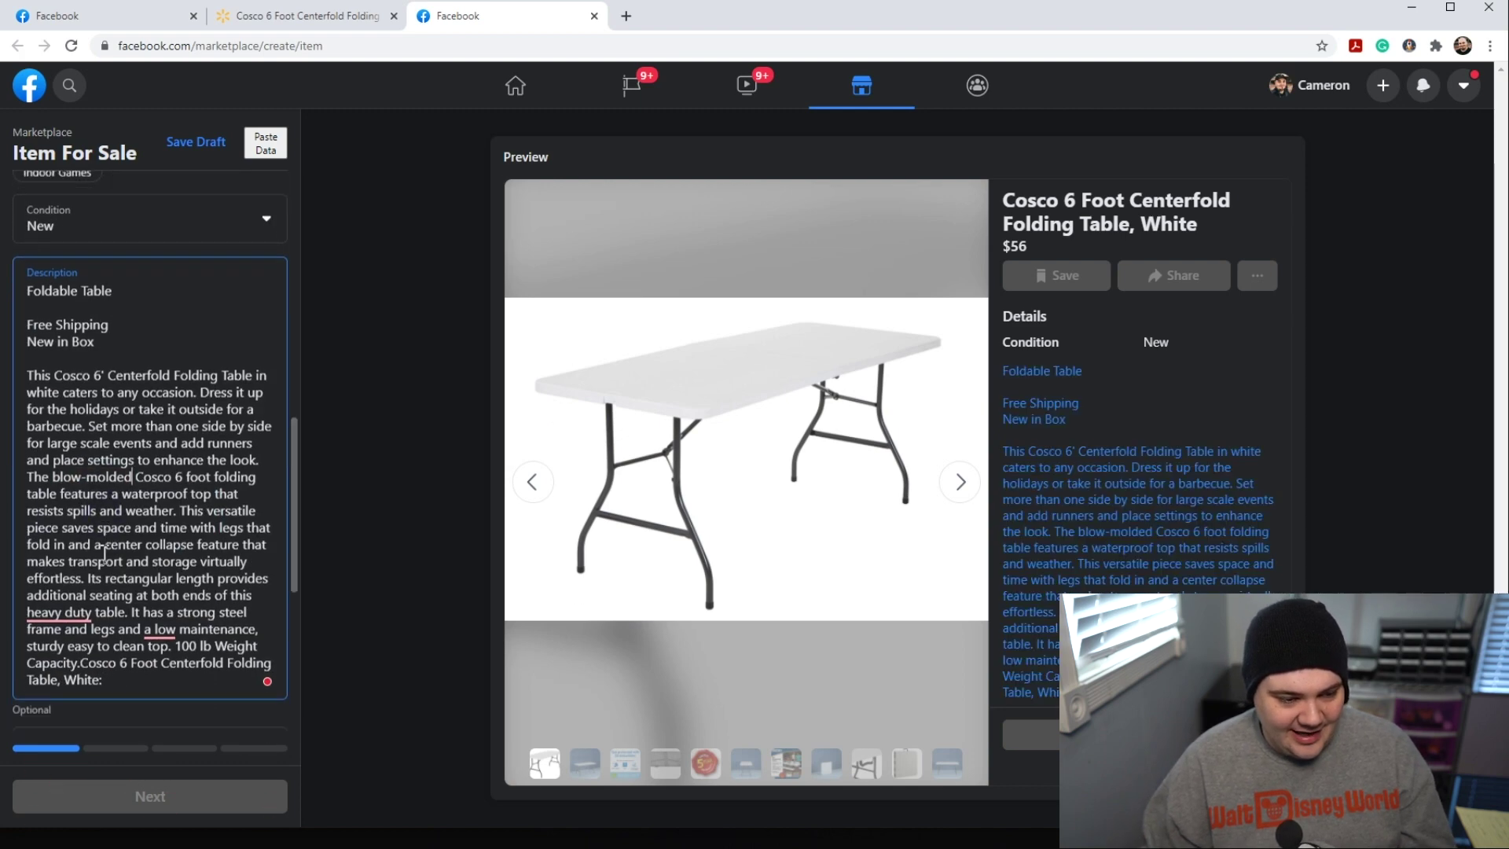
mouse_move(67, 489)
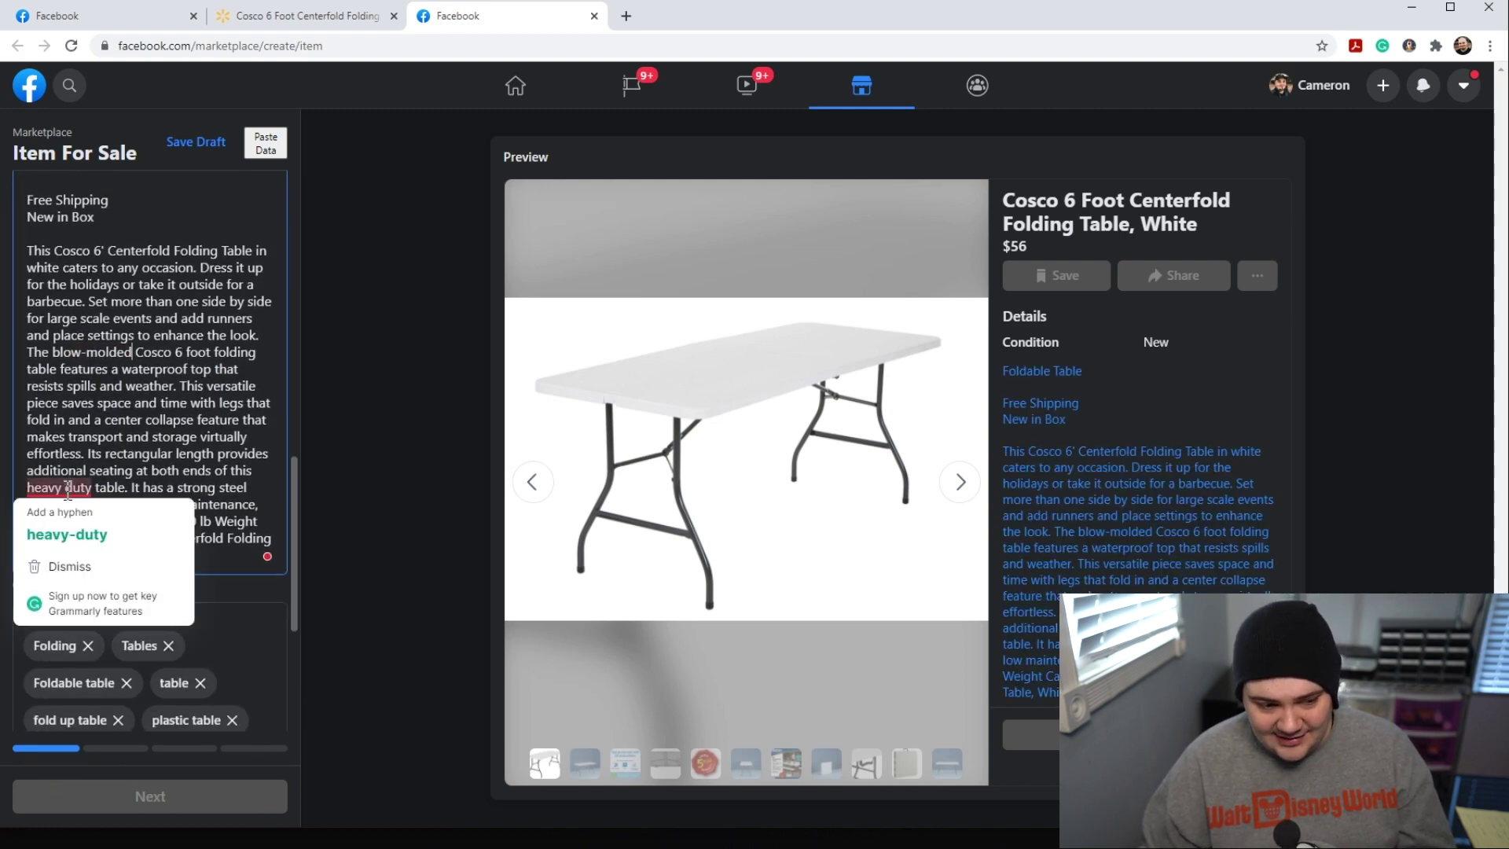
click(67, 534)
mouse_move(161, 504)
click(180, 554)
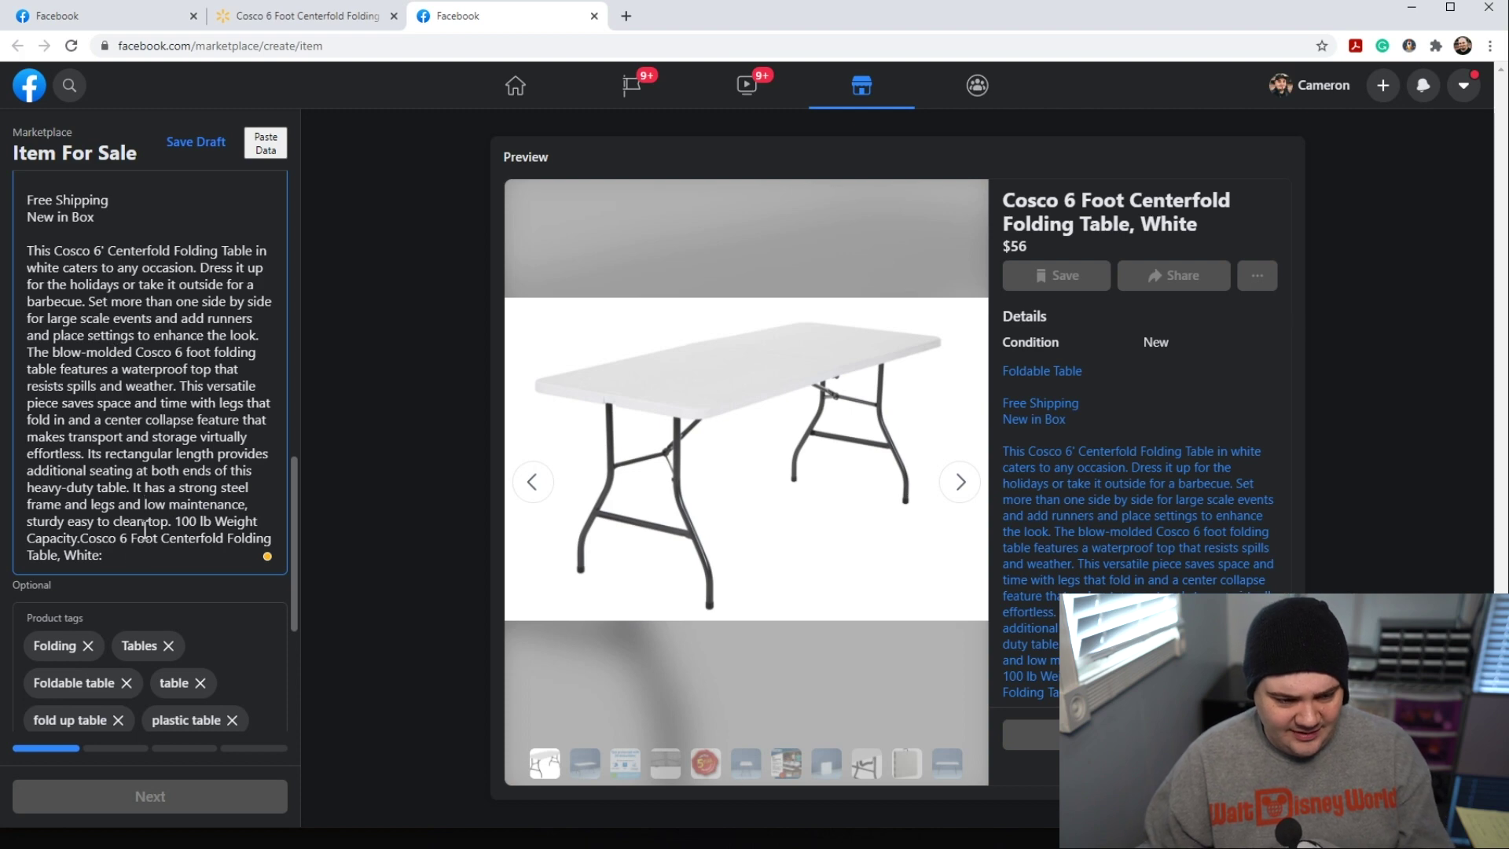
scroll(144, 528, down, 3)
scroll(79, 442, up, 1)
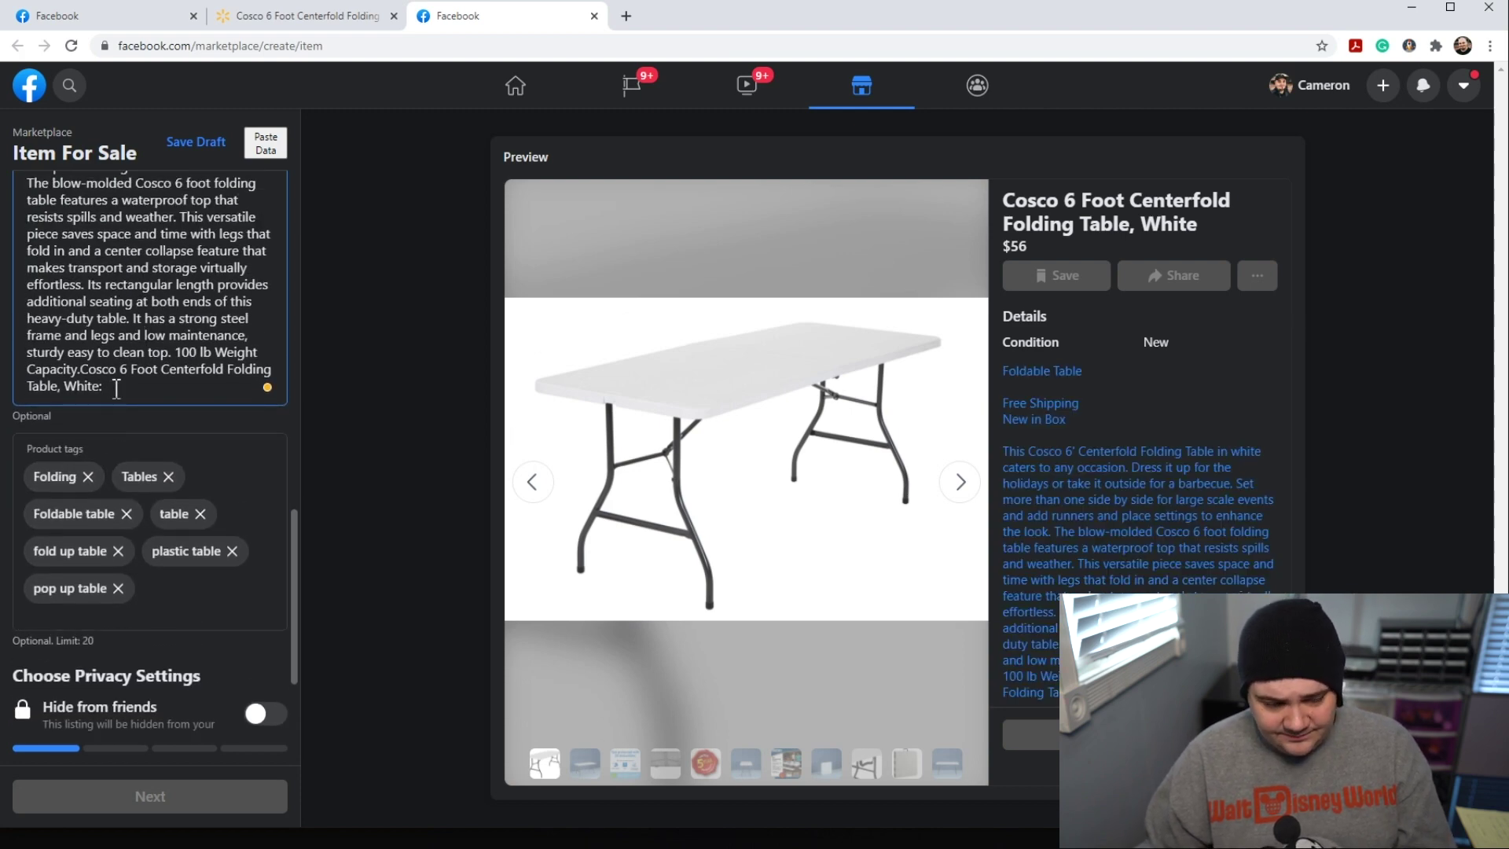
scroll(117, 389, up, 5)
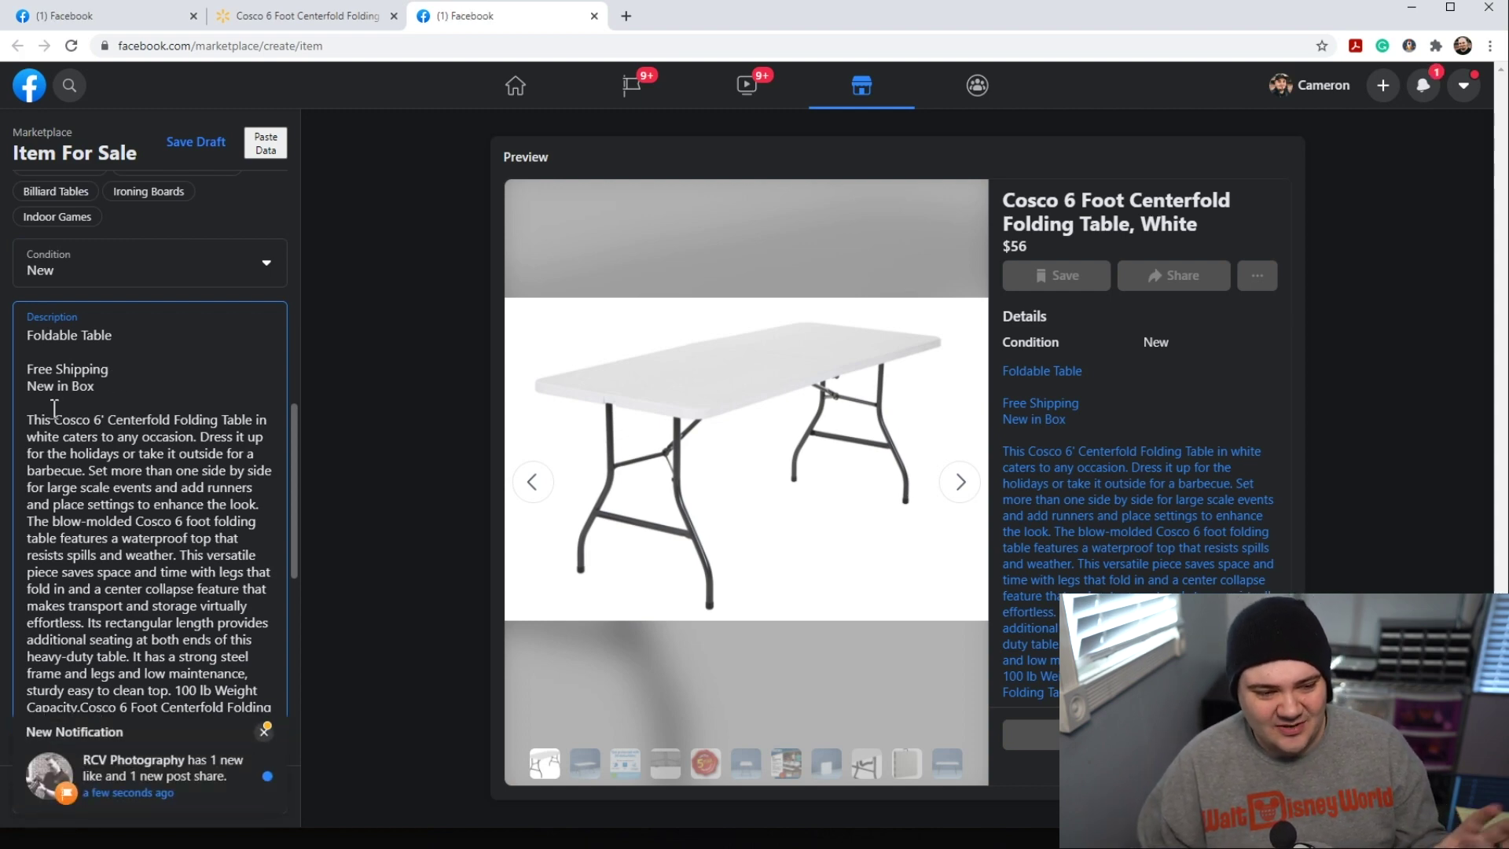
scroll(118, 440, up, 5)
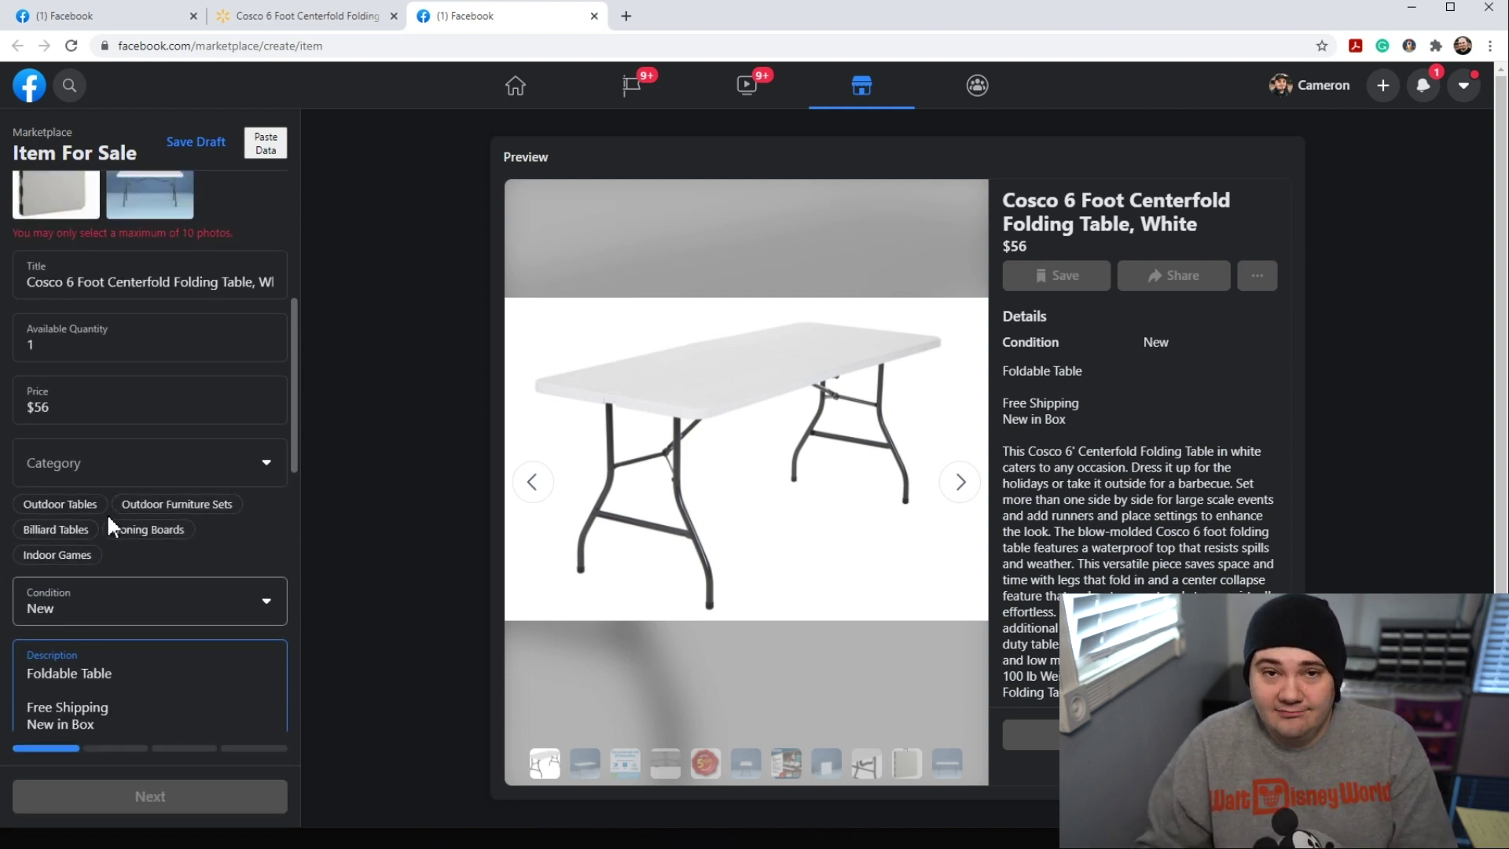
Step: Set the listing's category to Outdoor Tables
scroll(226, 549, up, 1)
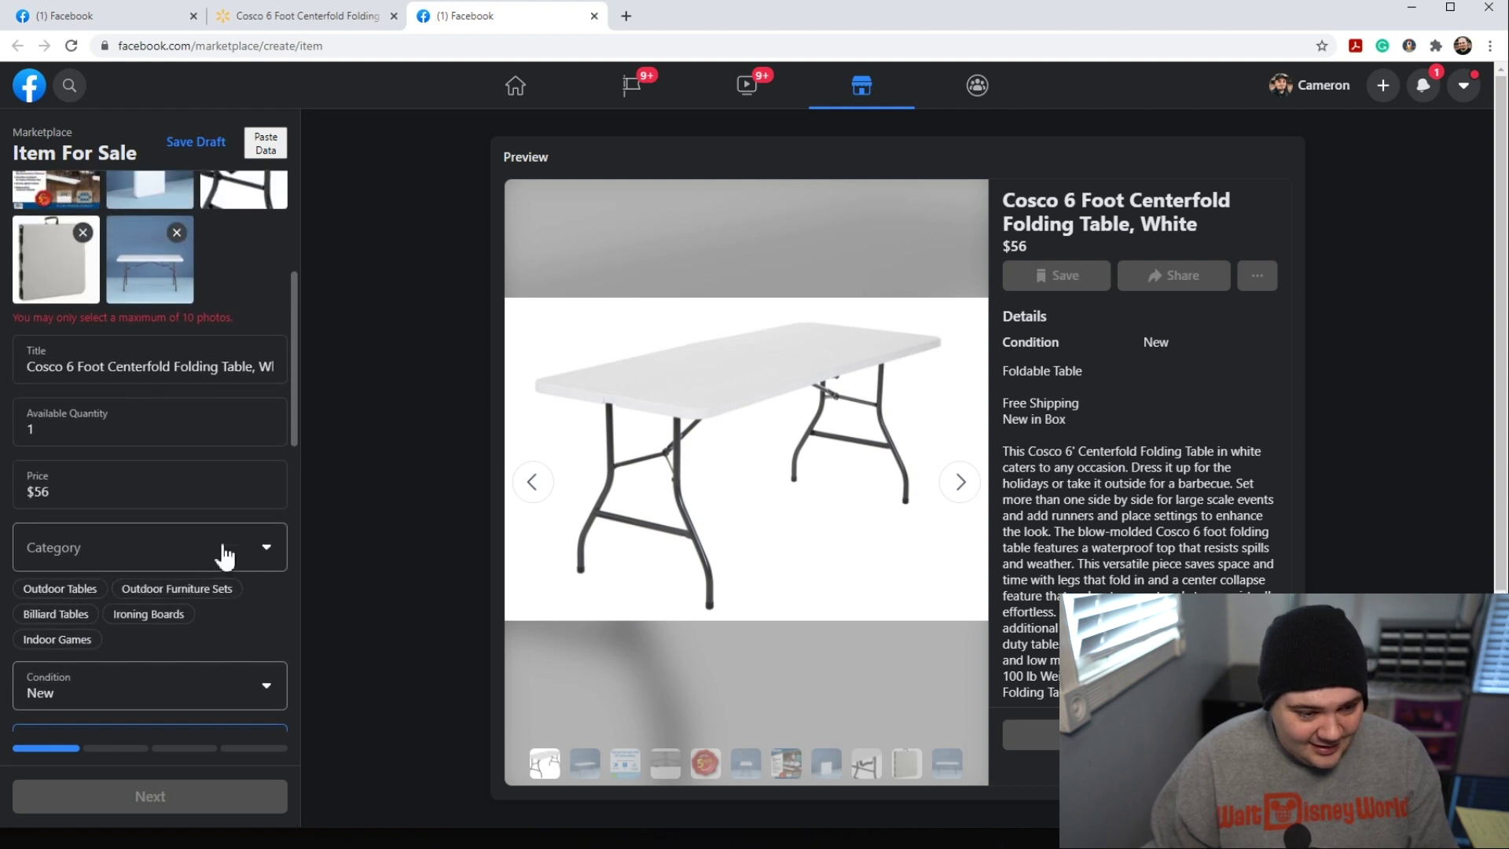
click(69, 589)
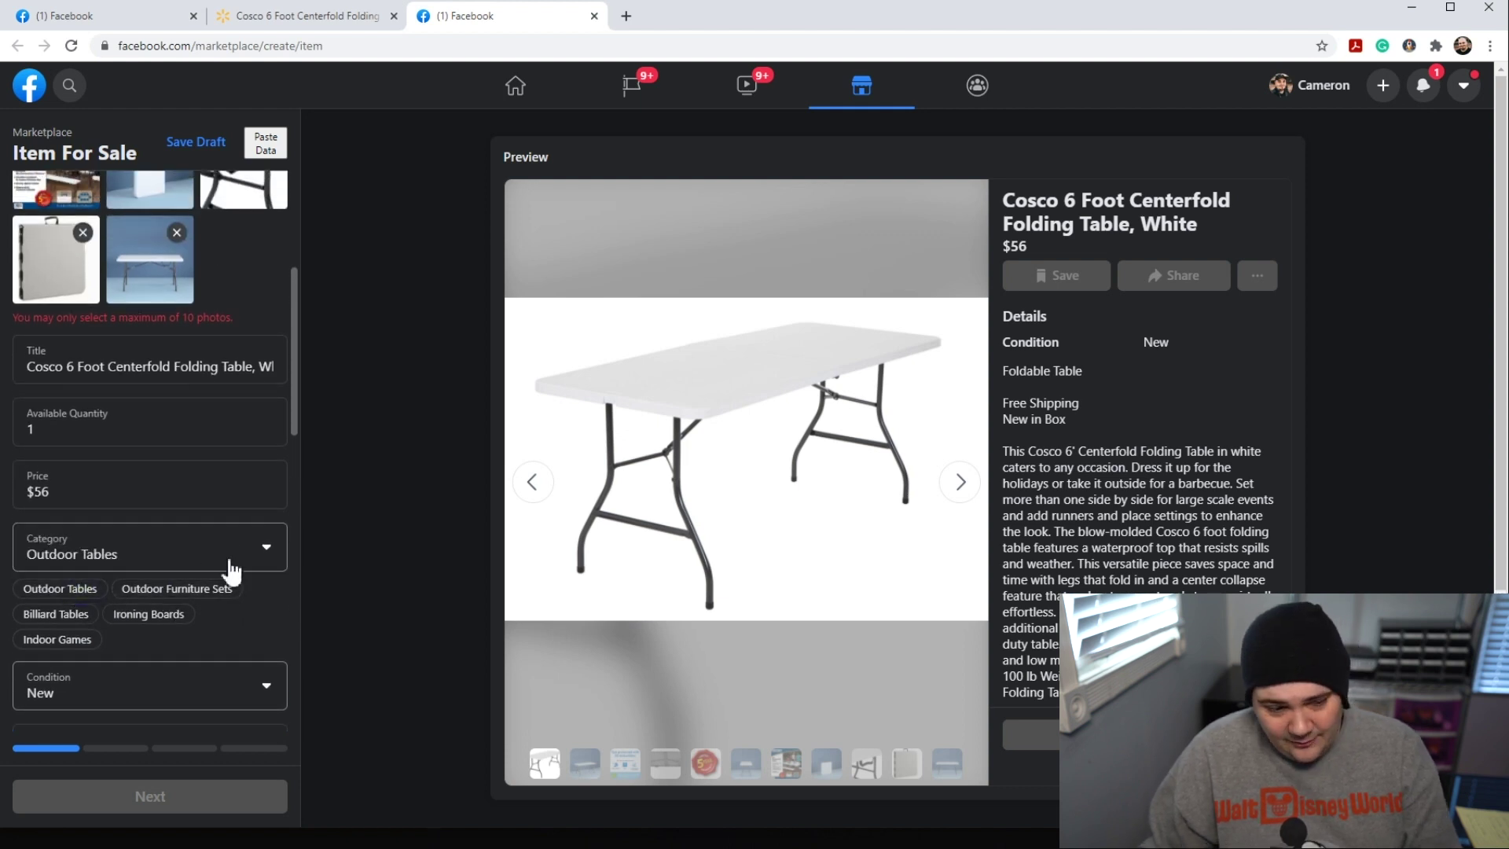
scroll(137, 542, up, 1)
click(118, 566)
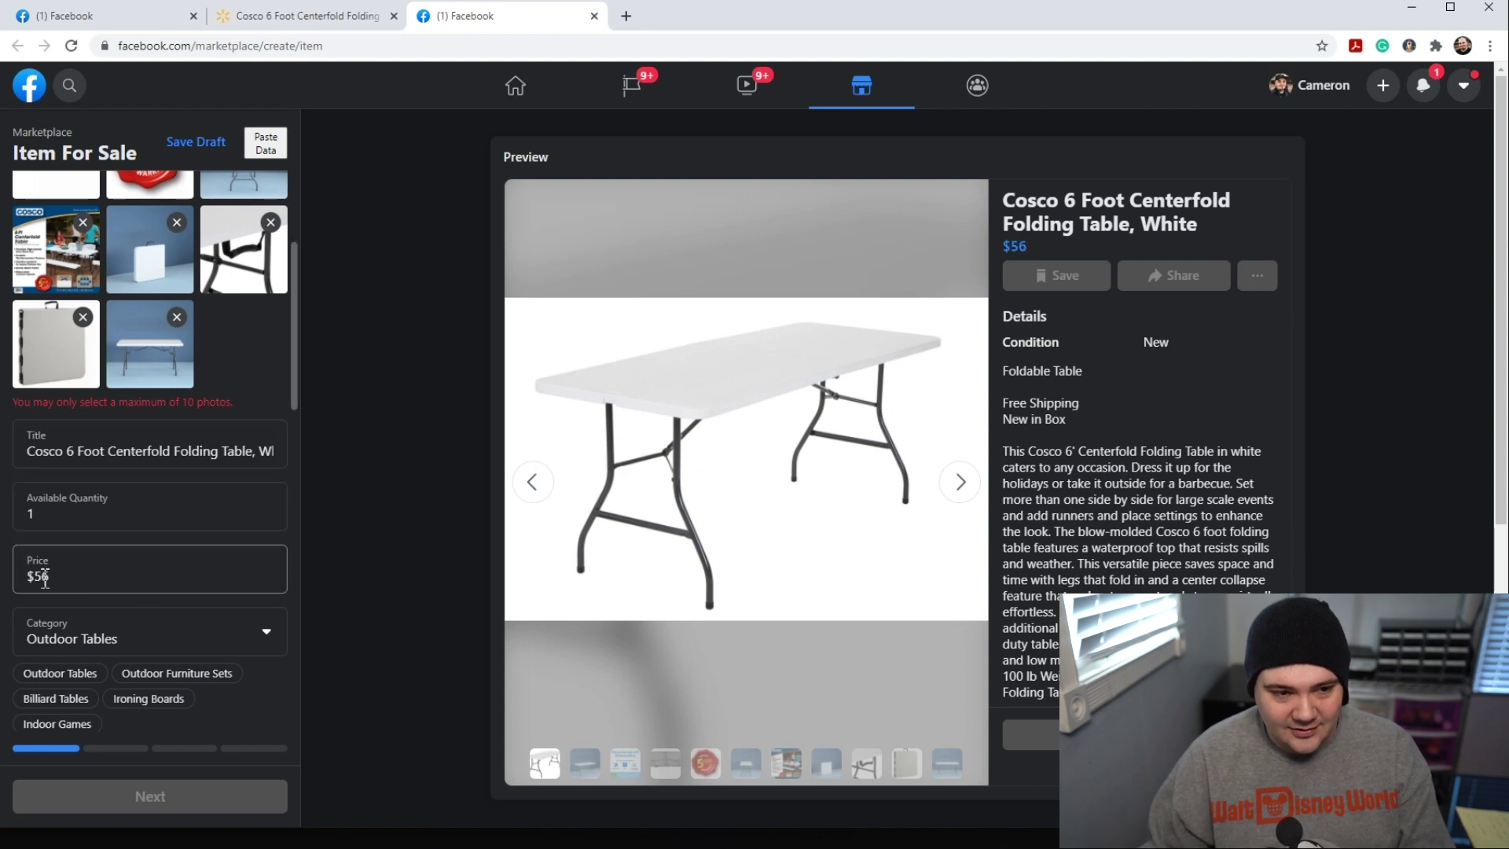
Step: Switch to the Walmart product page to check the table's price and open the Calculator app over it
click(299, 16)
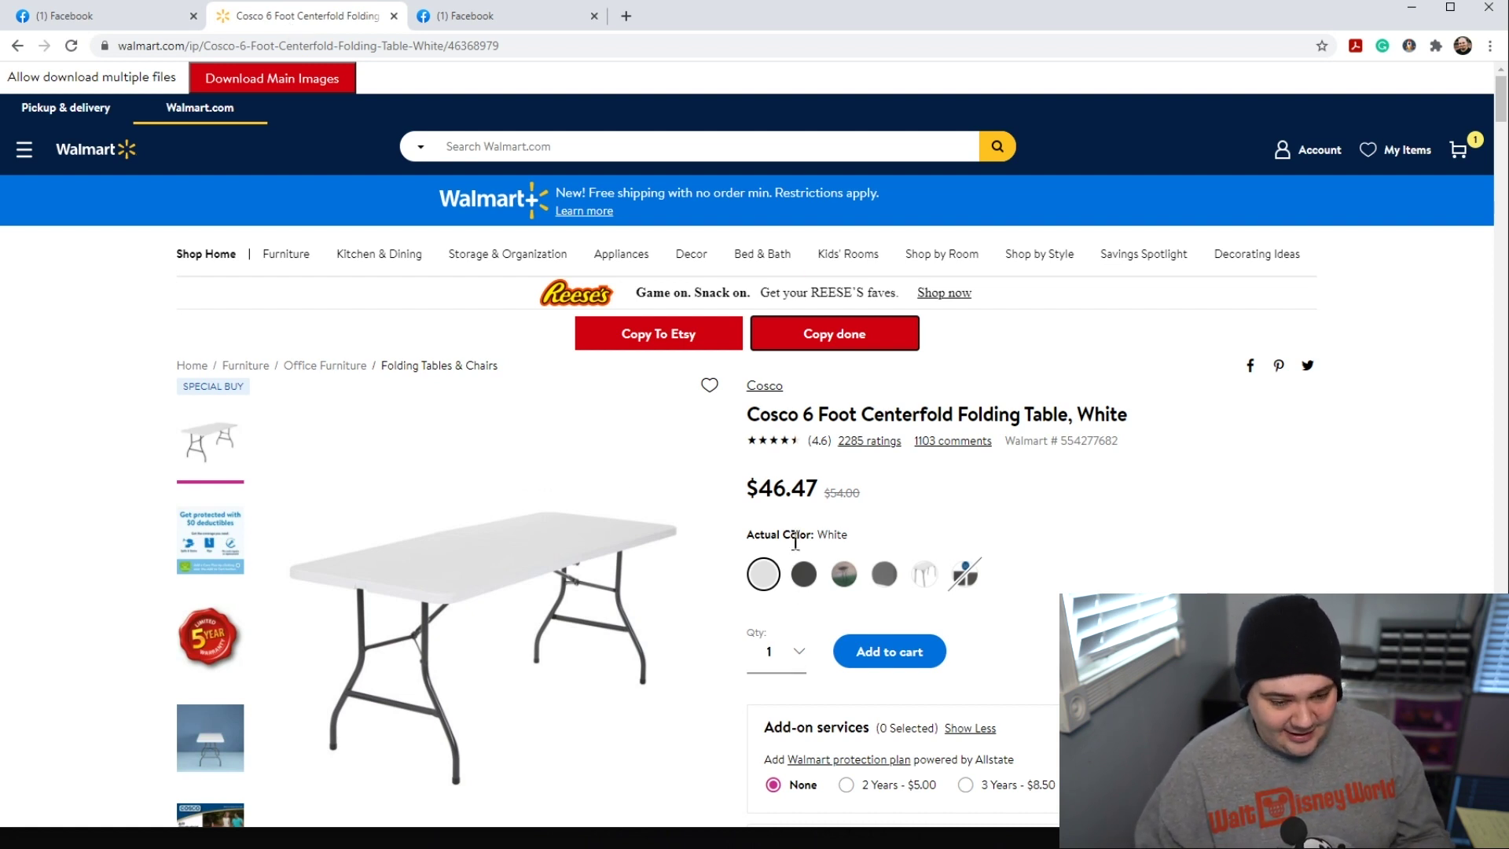
right_click(936, 497)
key(super)
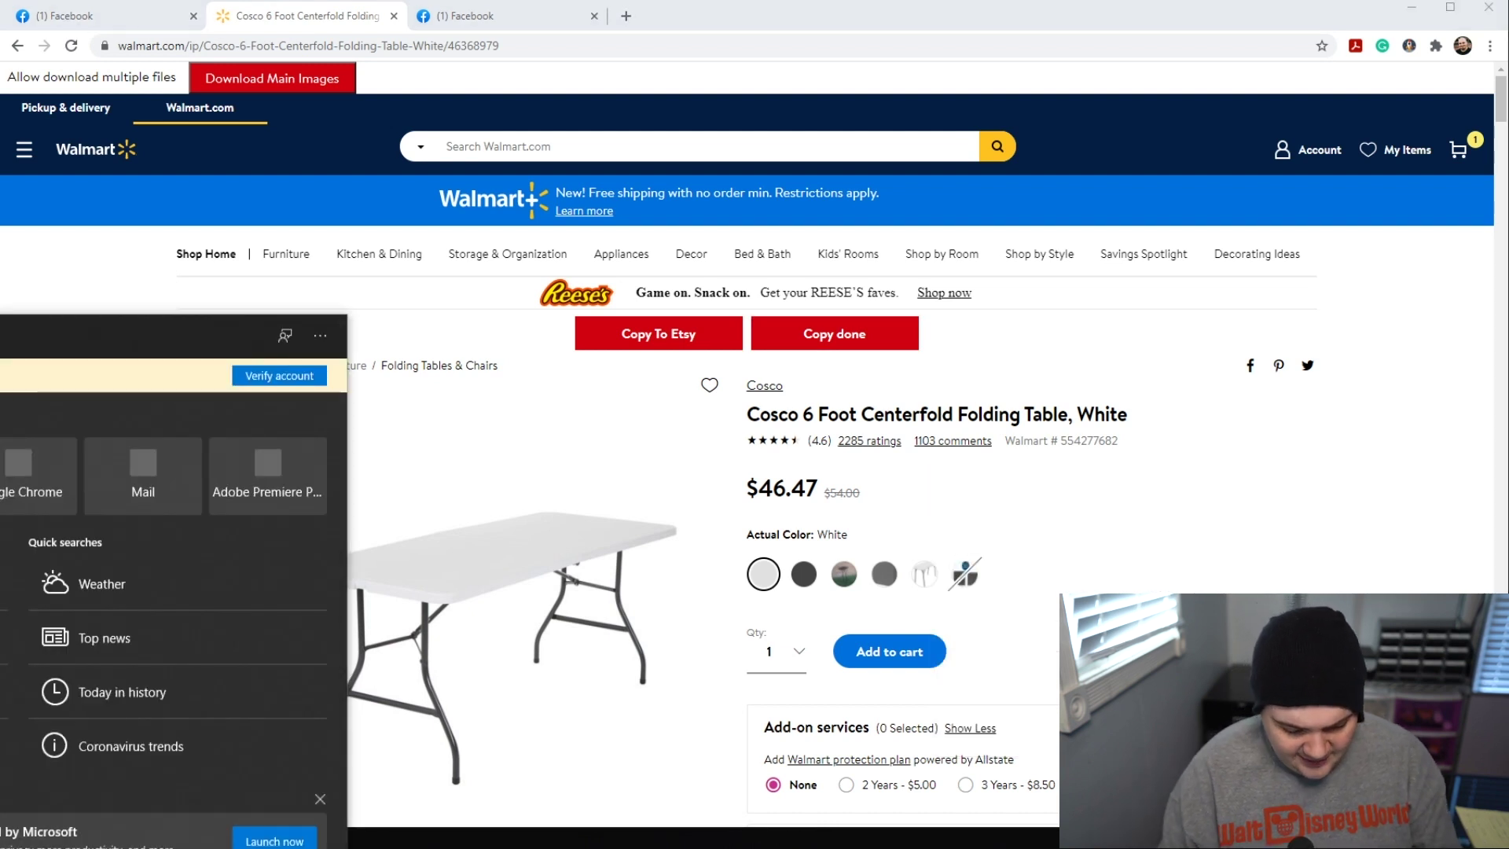
text(calc)
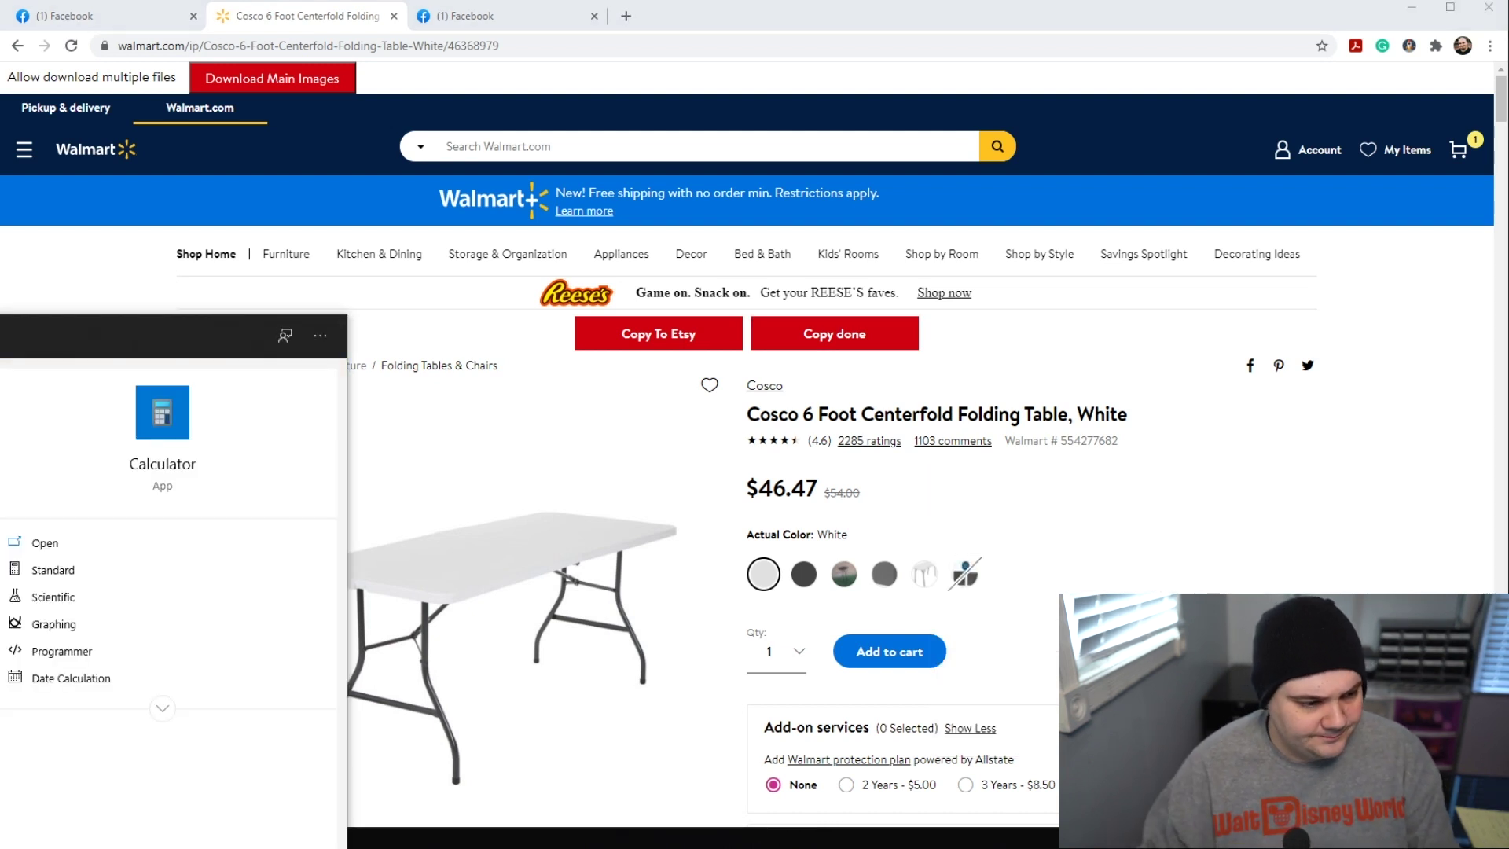
key(Return)
drag(12, 217, 374, 259)
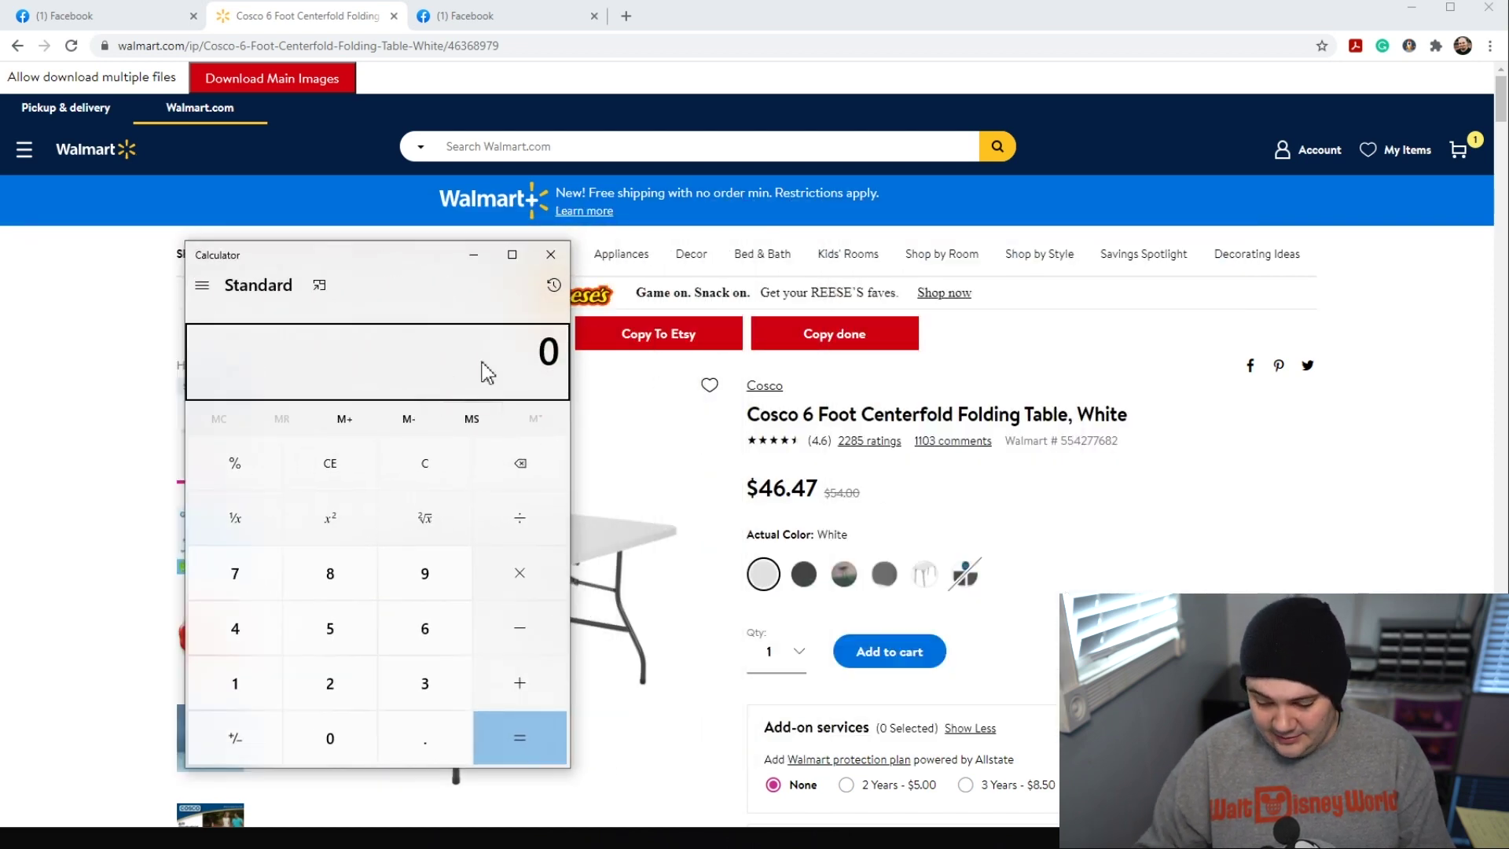
Step: Calculate 47 plus 8% in Calculator
text(47)
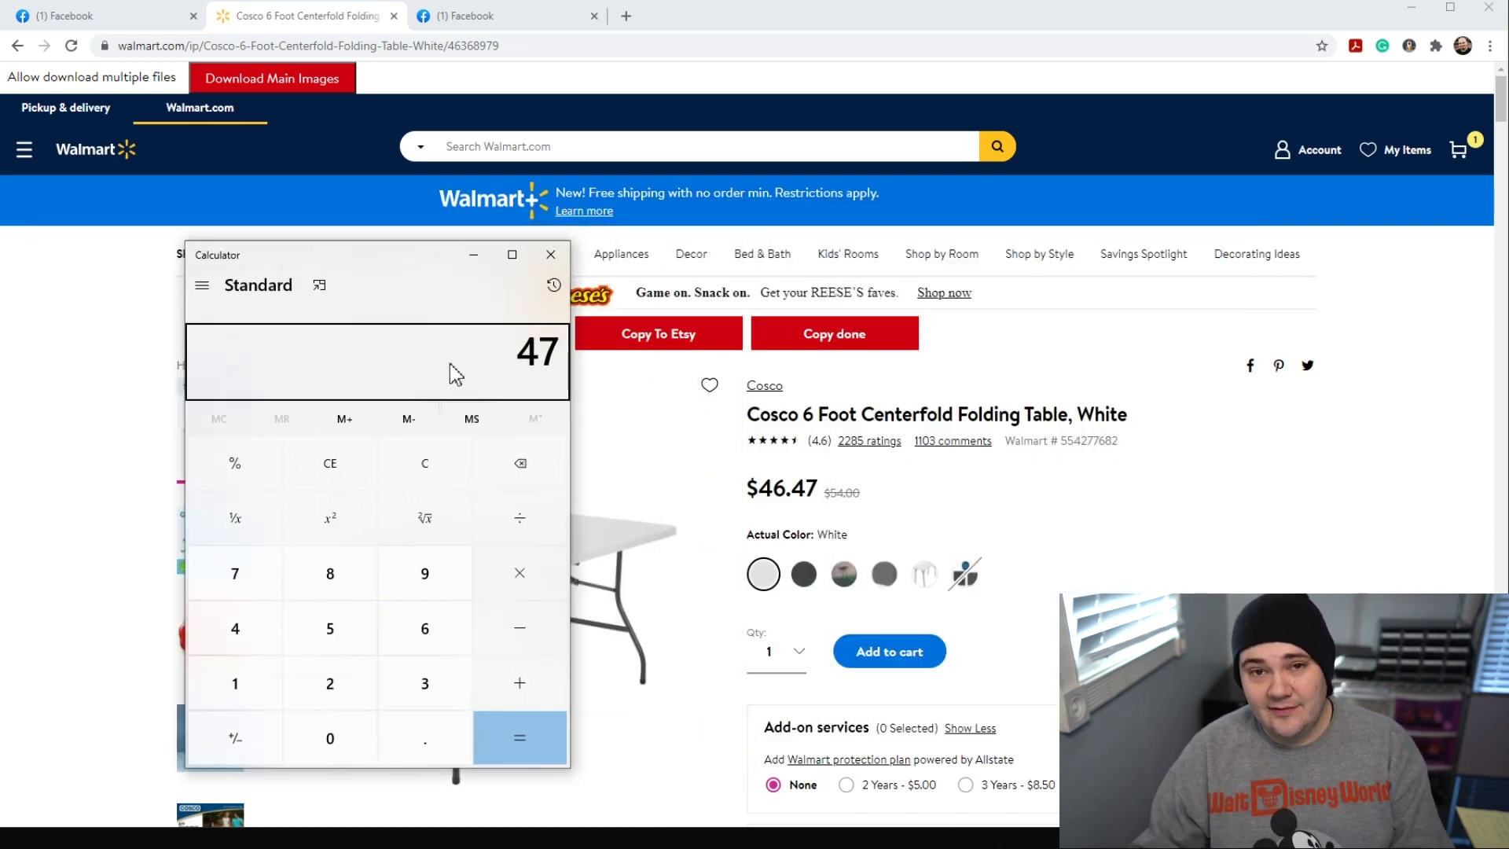
click(535, 684)
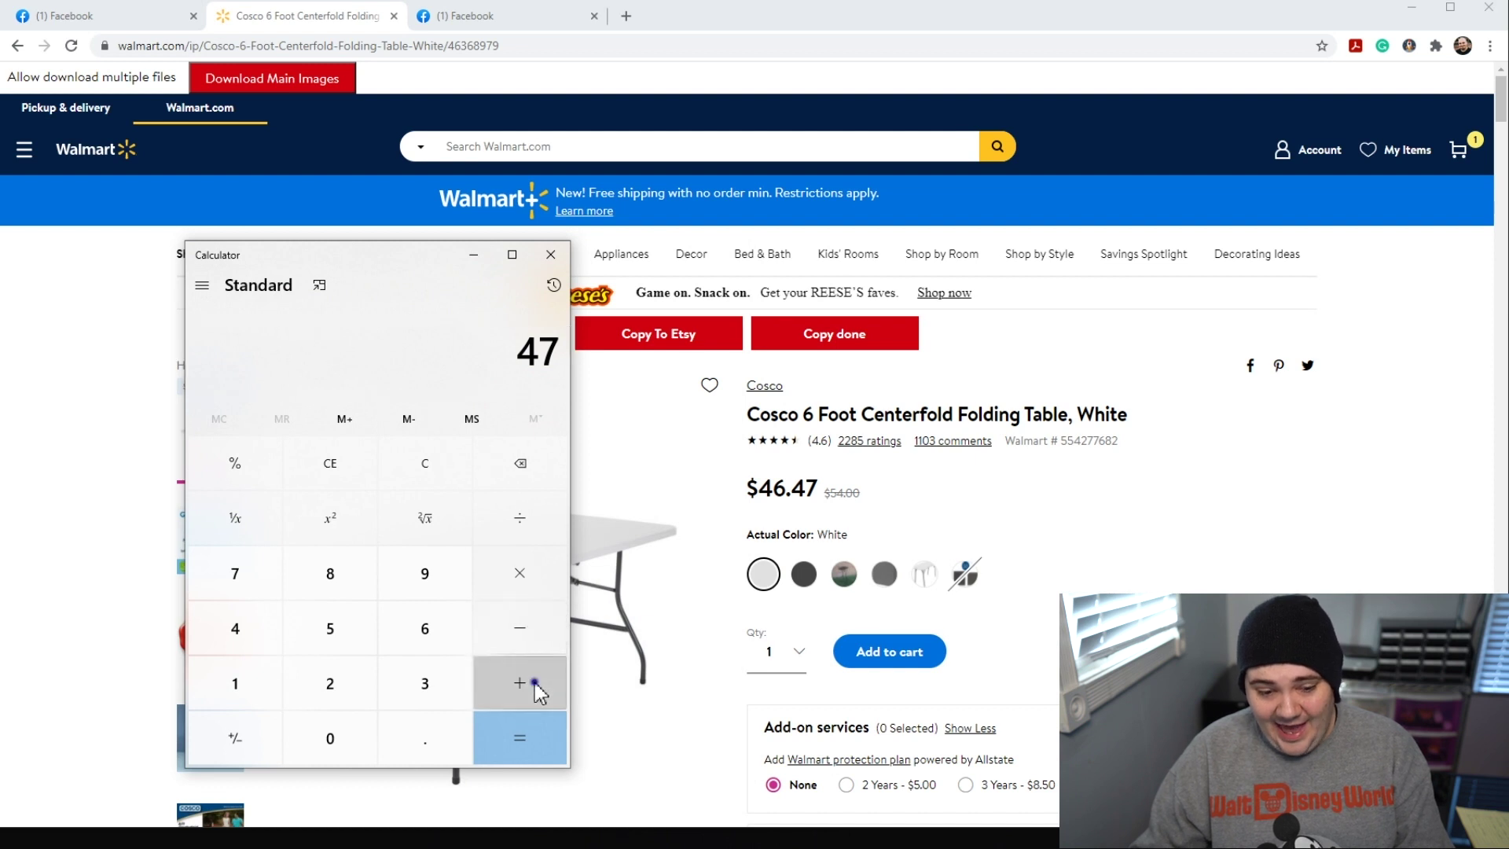
click(347, 570)
click(240, 470)
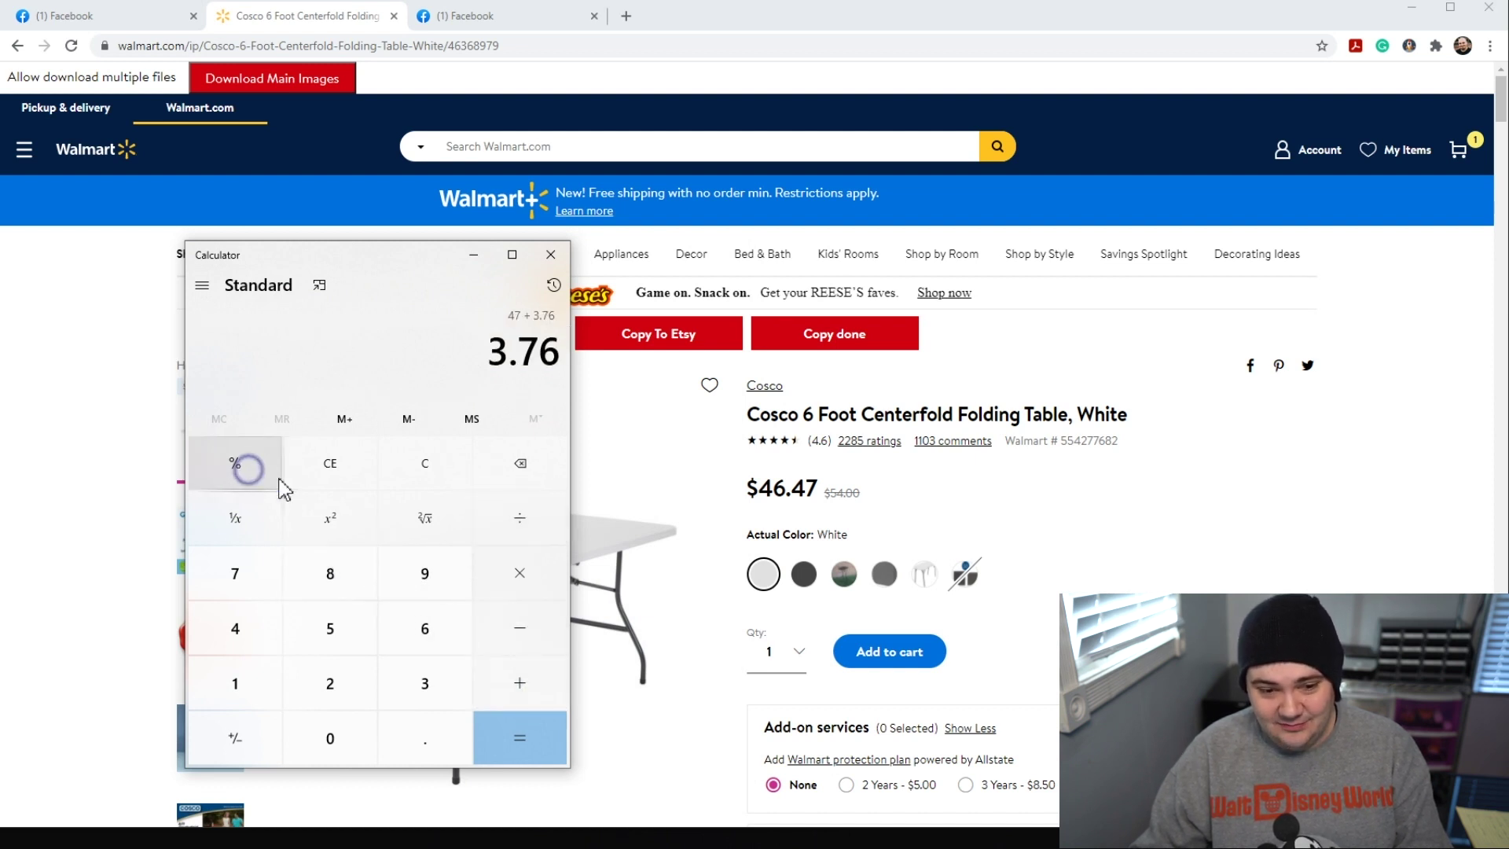
click(528, 744)
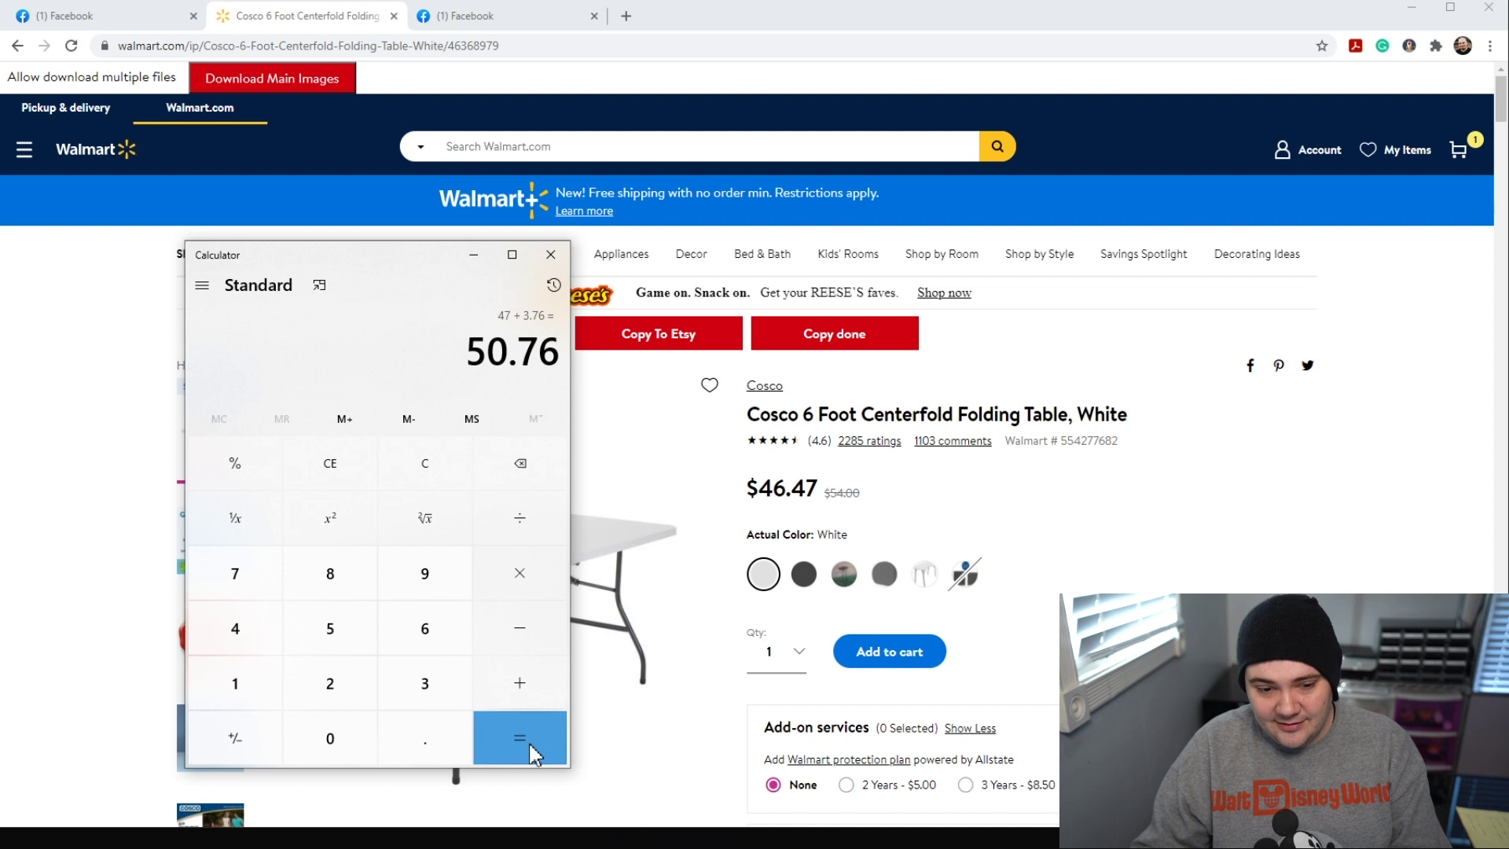
Step: Add a further 5% to the calculated total
click(520, 691)
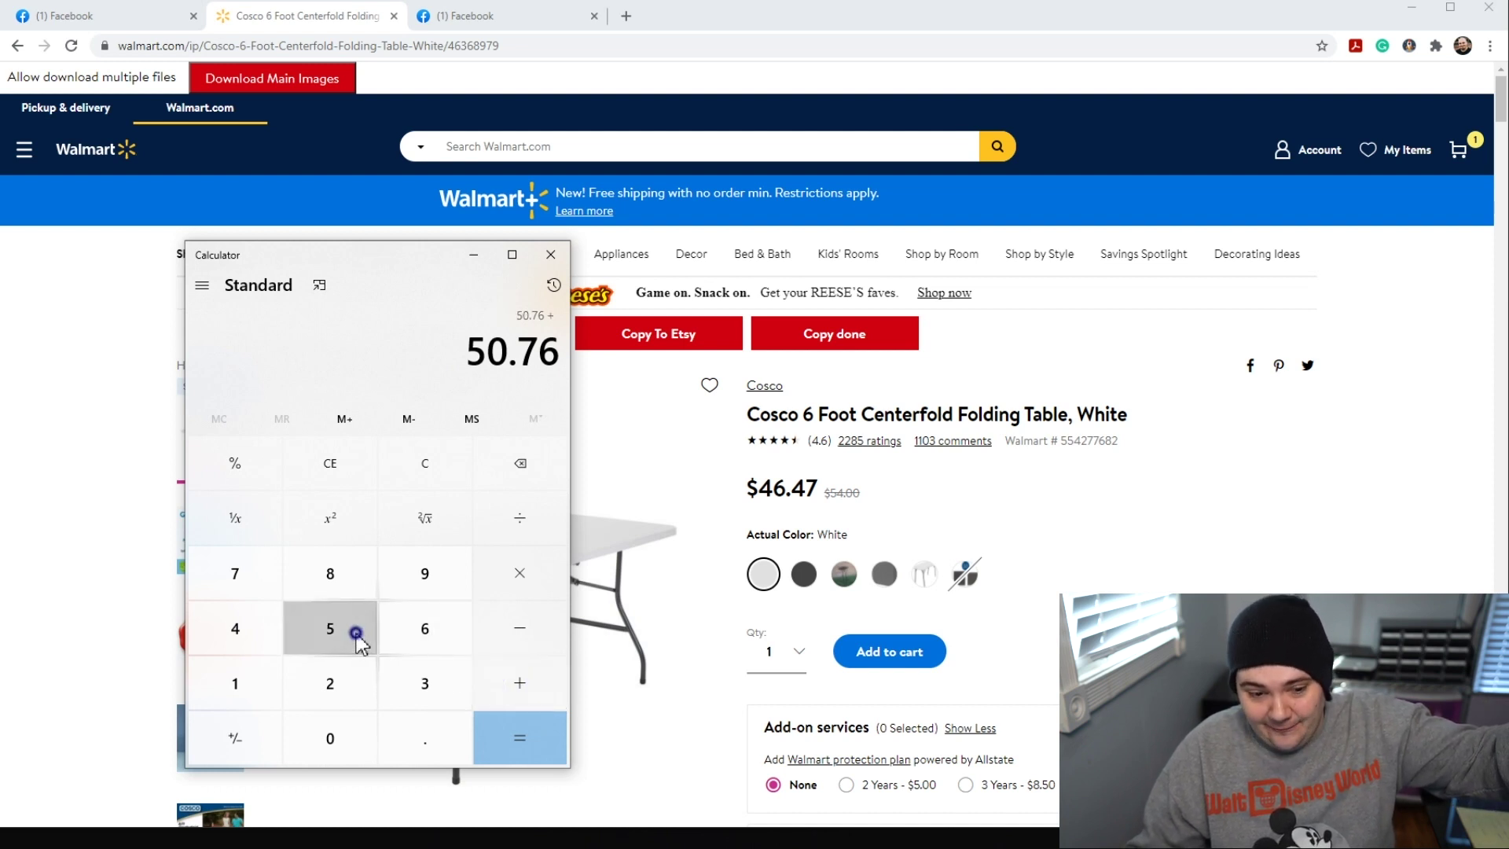
click(330, 625)
click(236, 472)
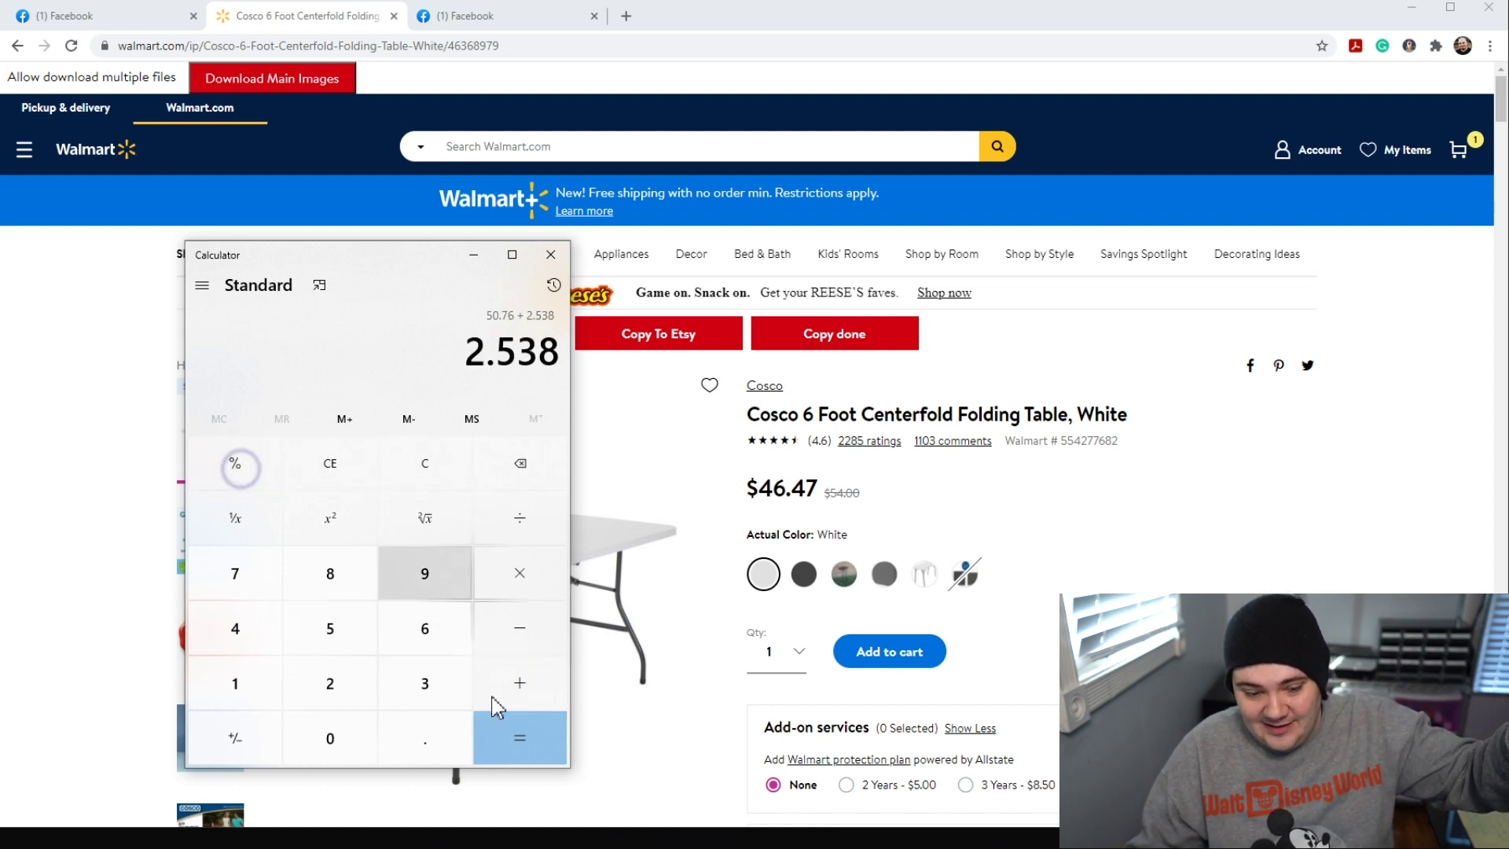
click(520, 743)
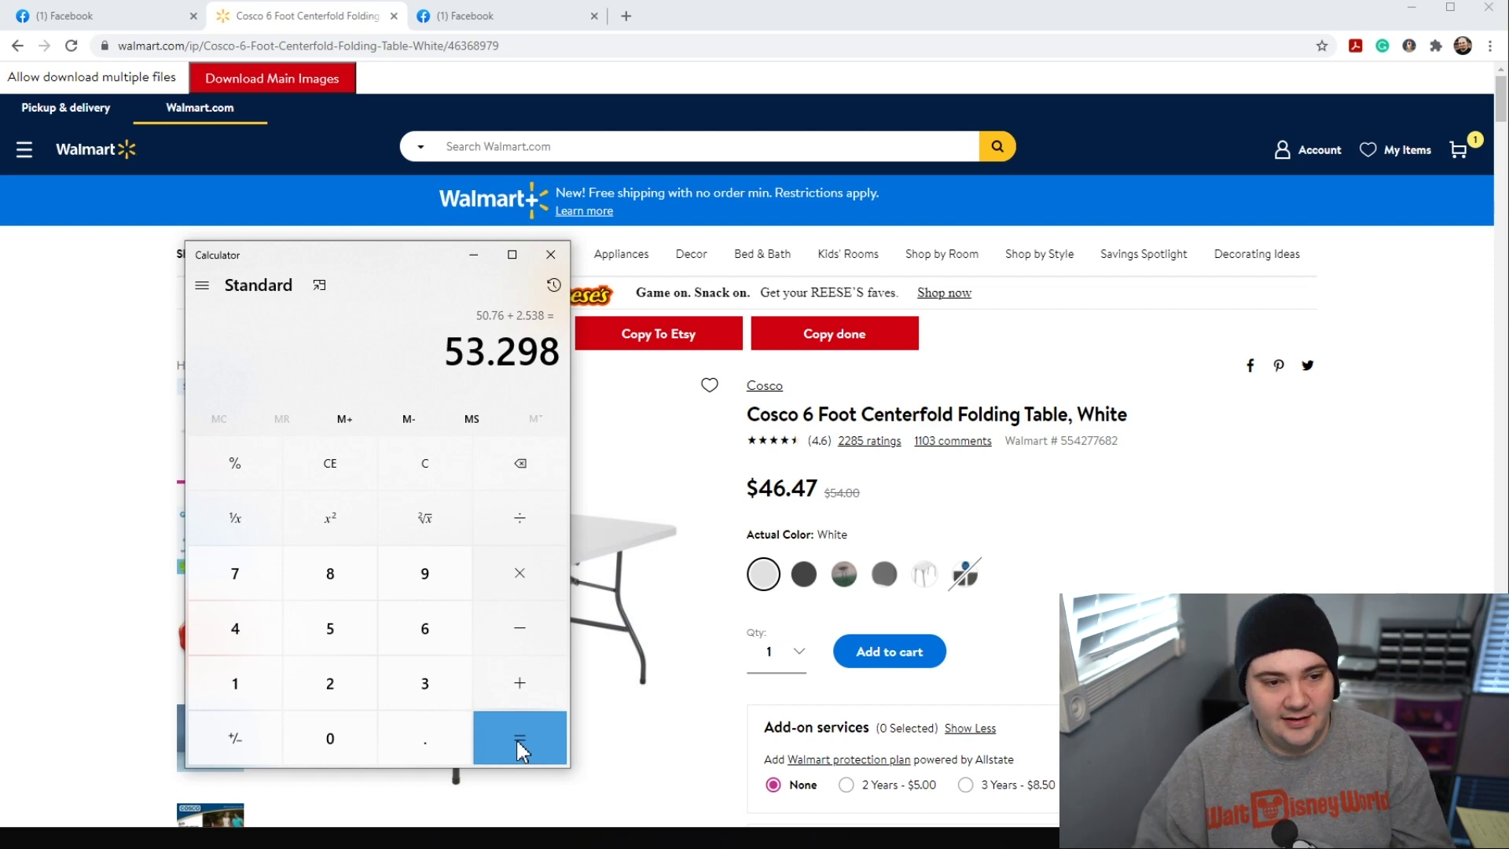
Step: Bring Calculator back over the Walmart page, divide 100000 by 500, and close Calculator
click(500, 17)
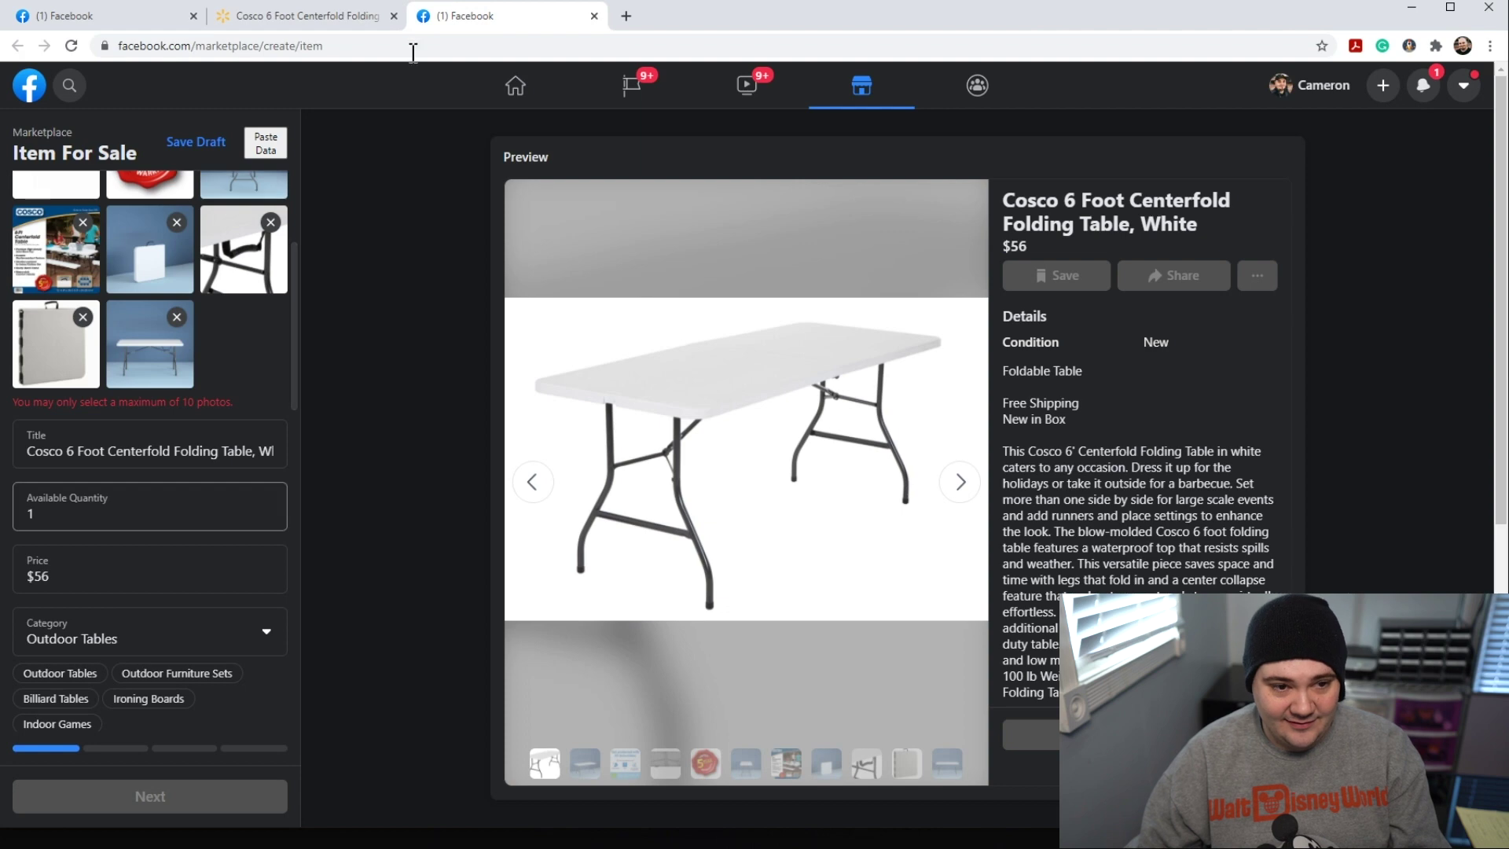
click(316, 22)
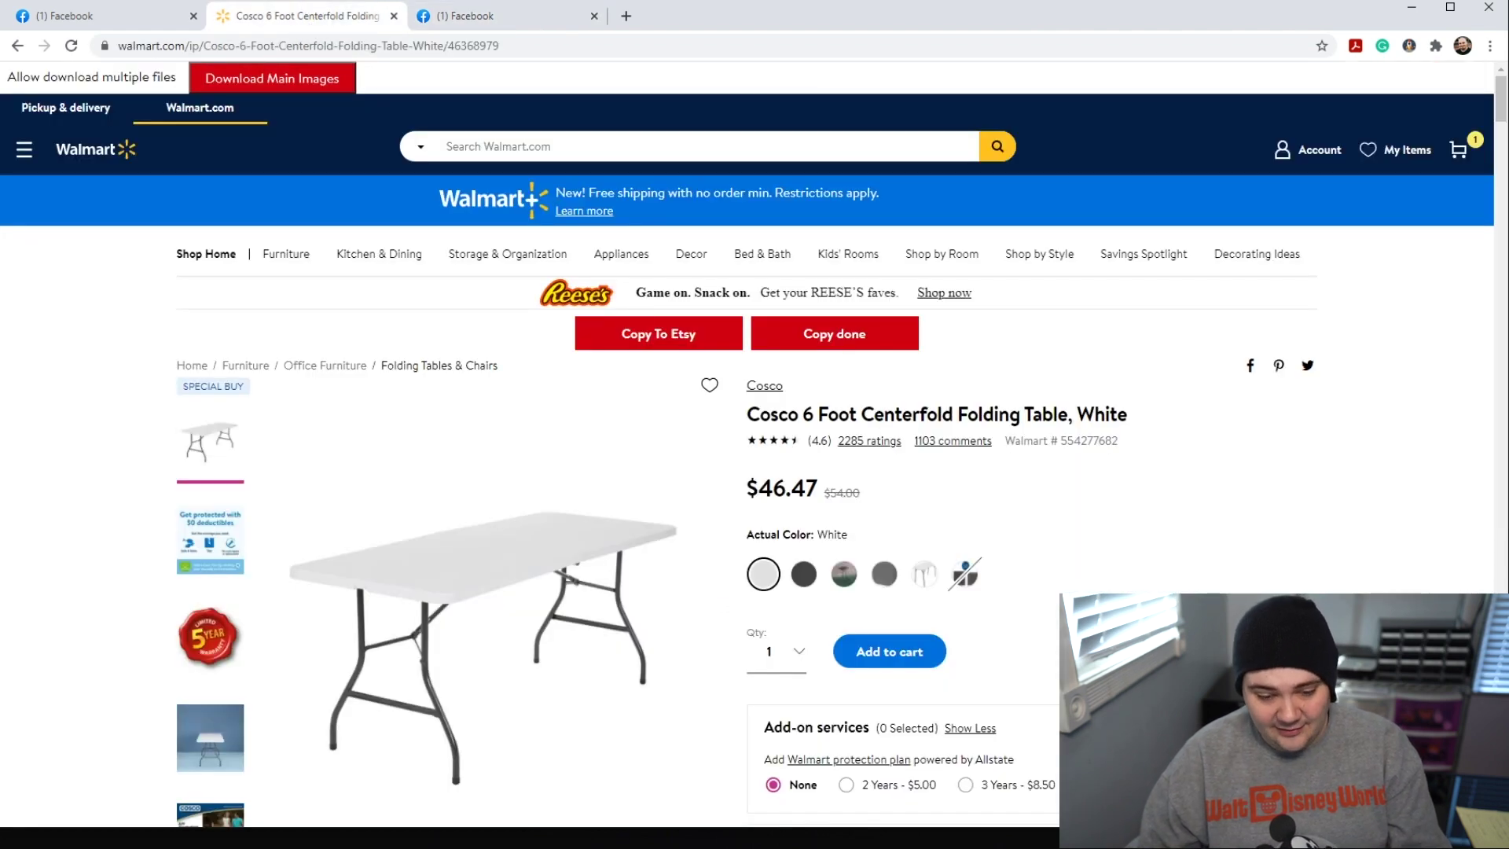
key(alt+Tab)
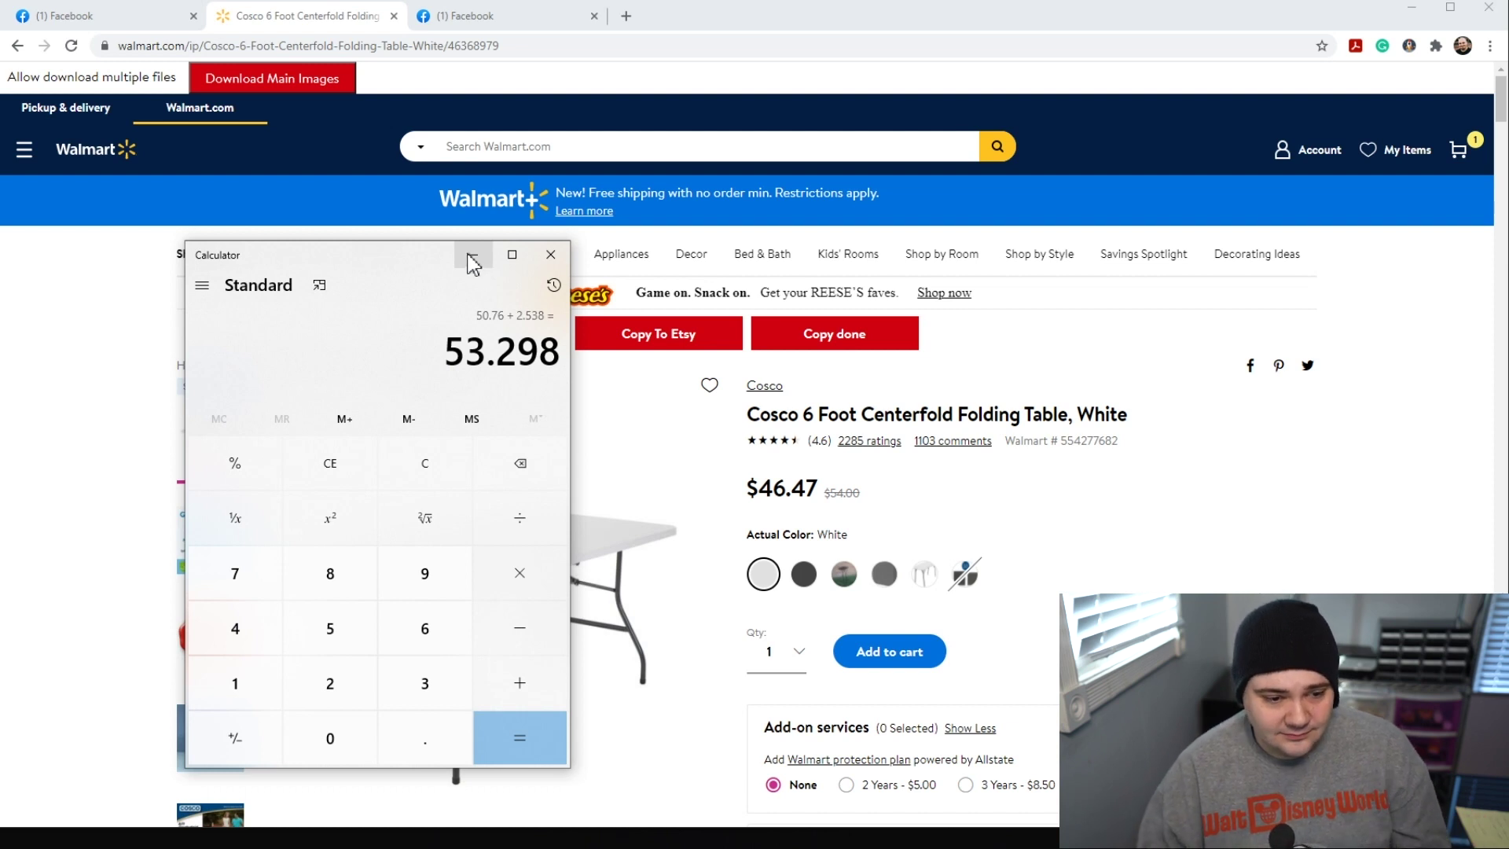
click(372, 446)
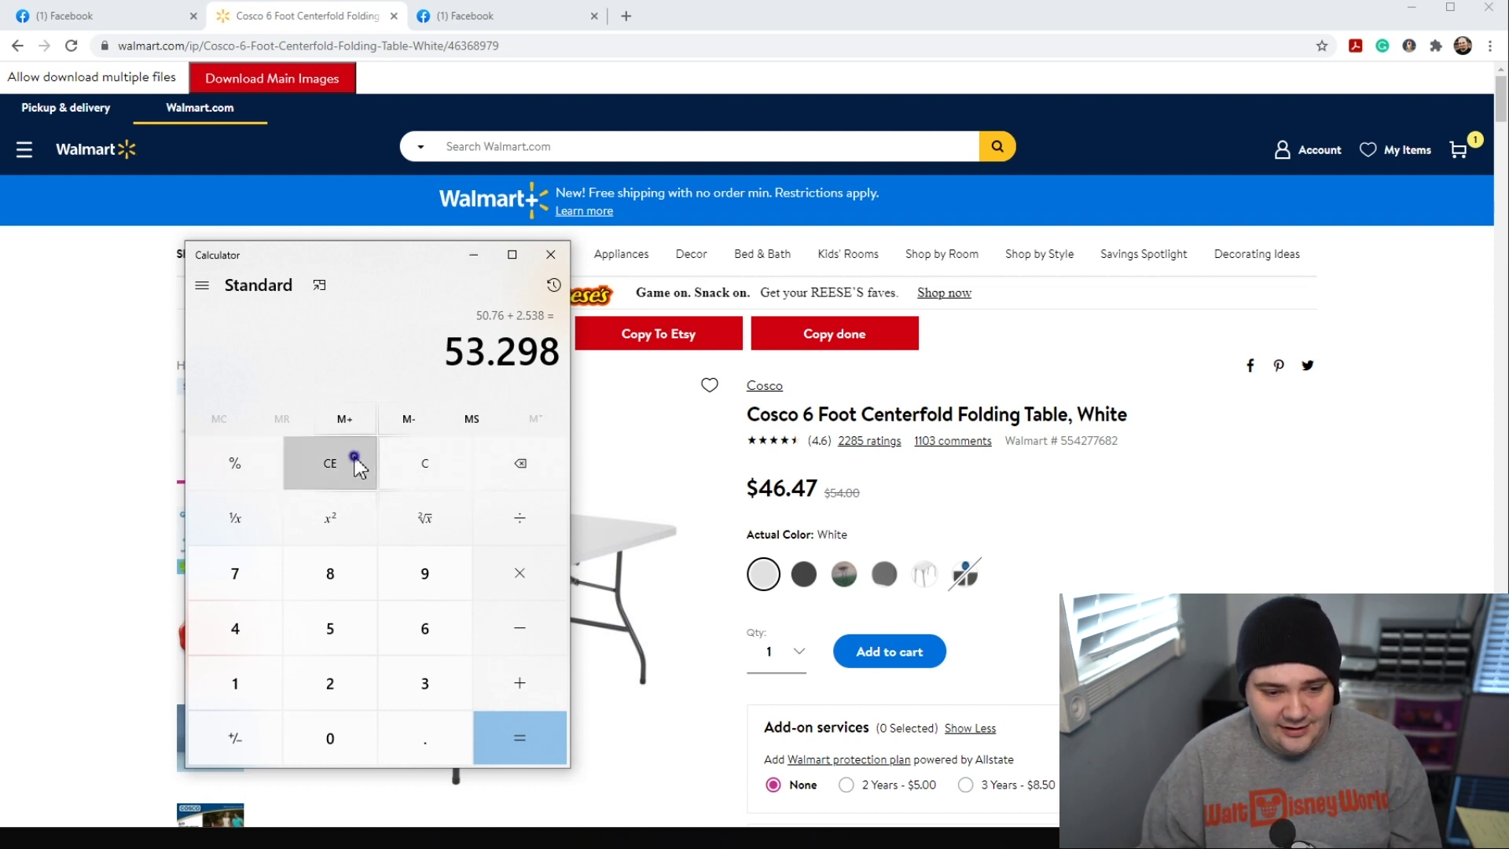
click(247, 703)
double_click(359, 747)
triple_click(359, 747)
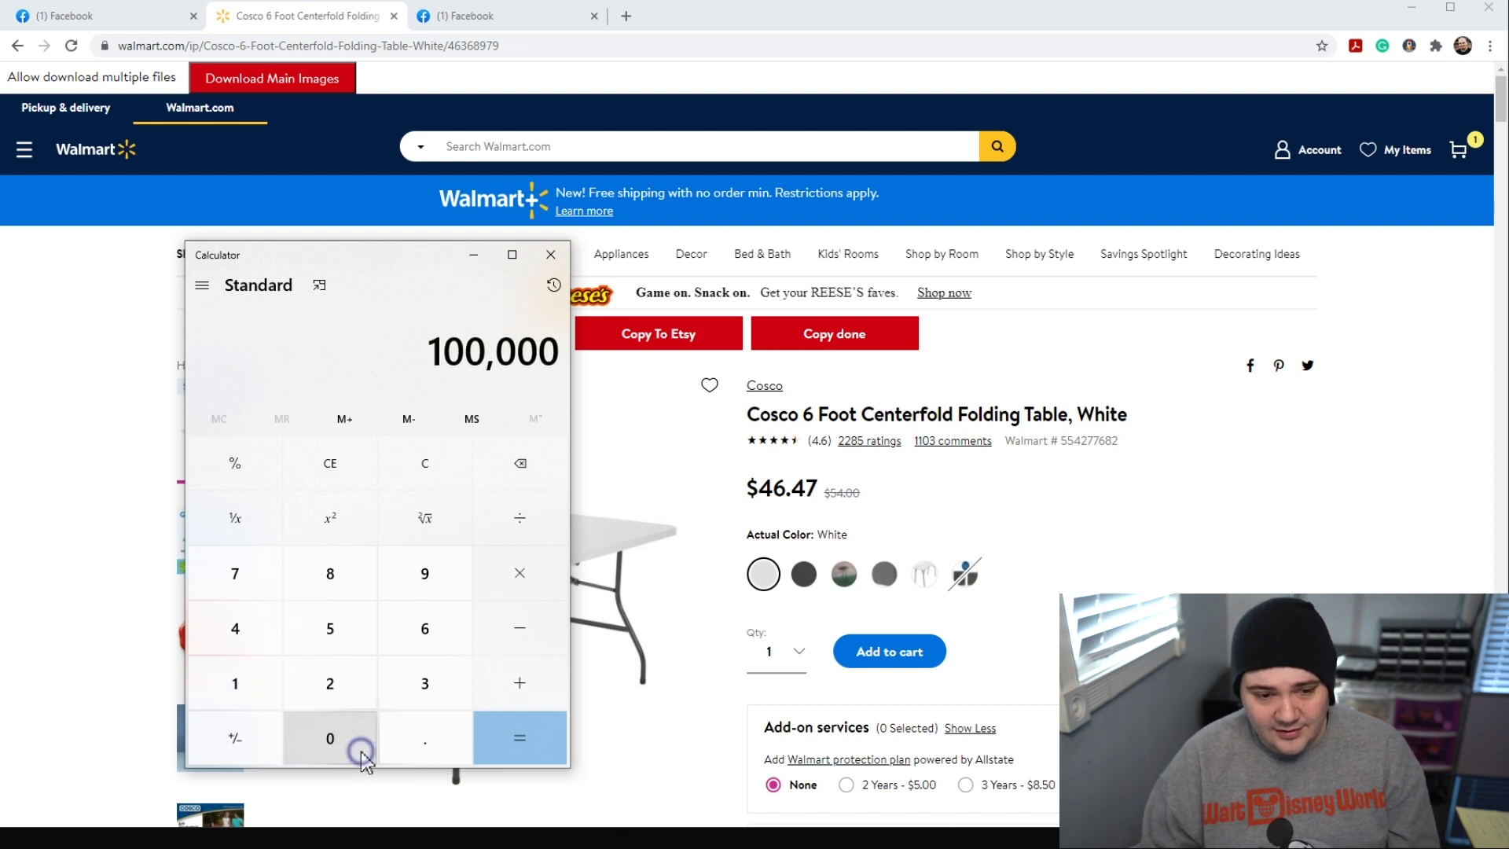
click(517, 534)
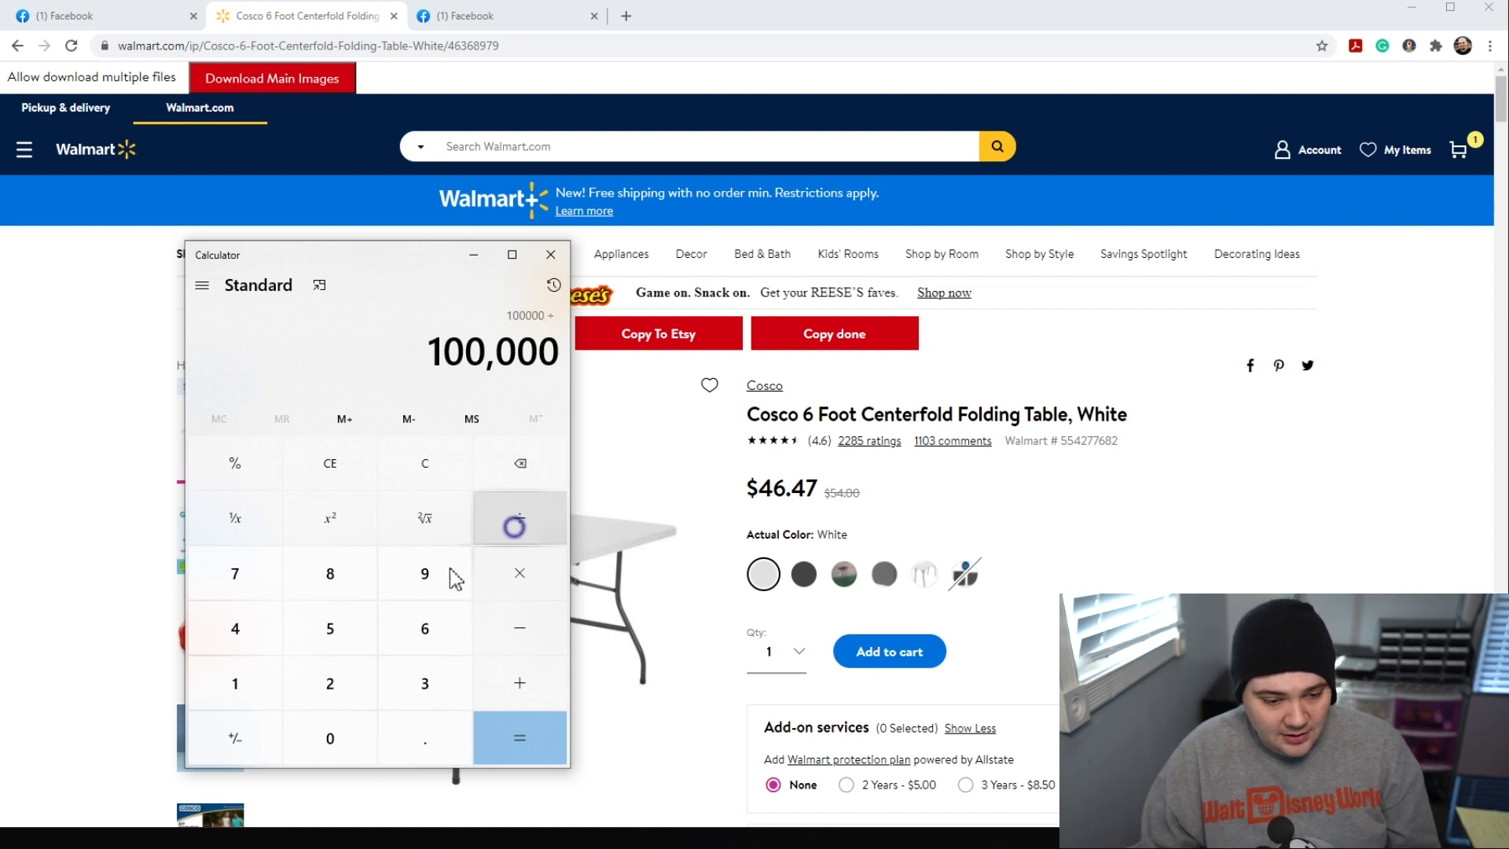
click(359, 625)
double_click(353, 746)
click(519, 737)
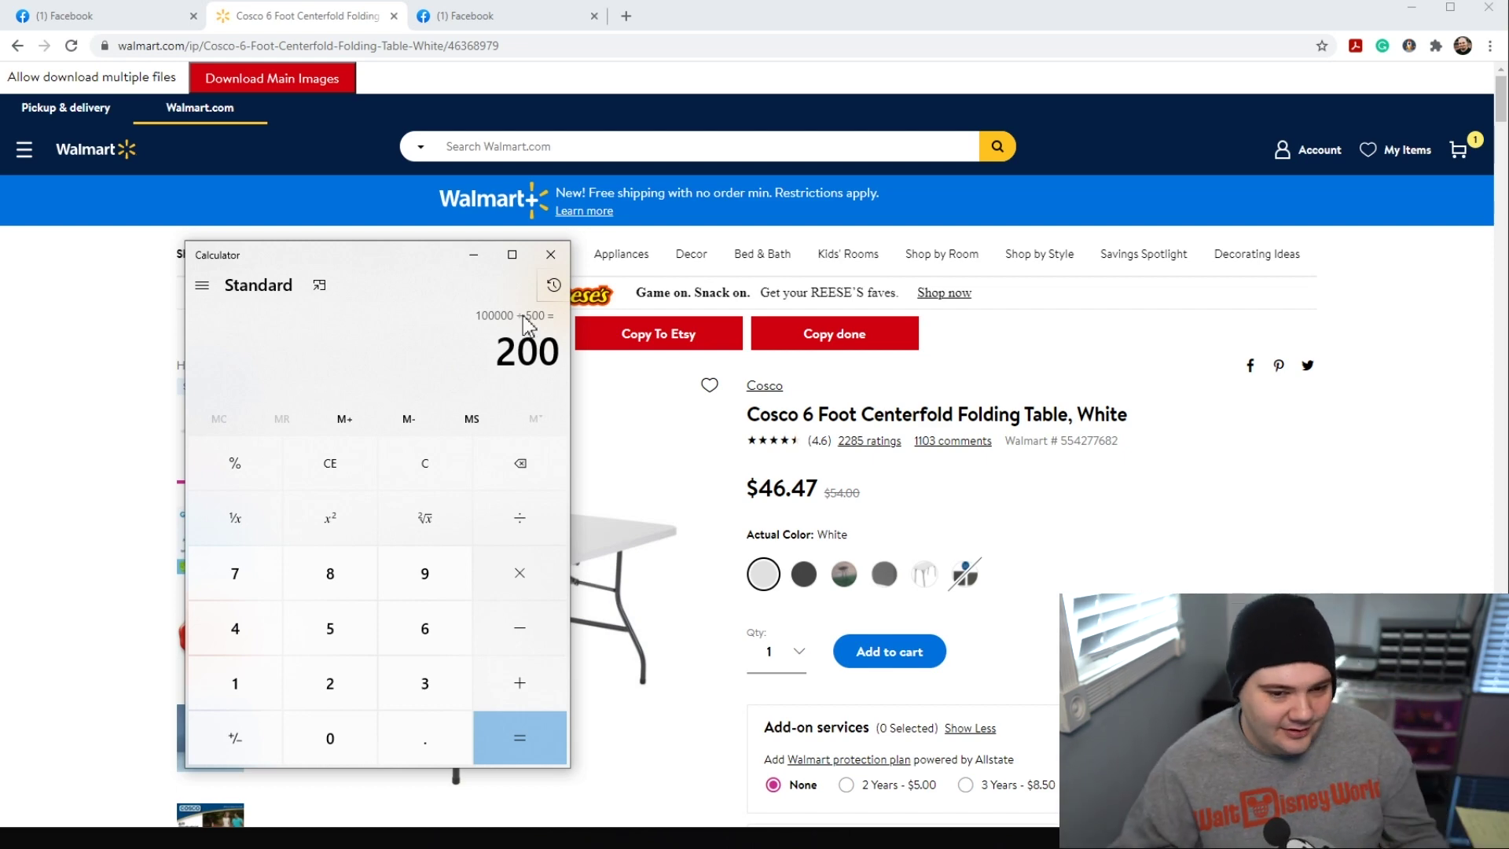
click(551, 254)
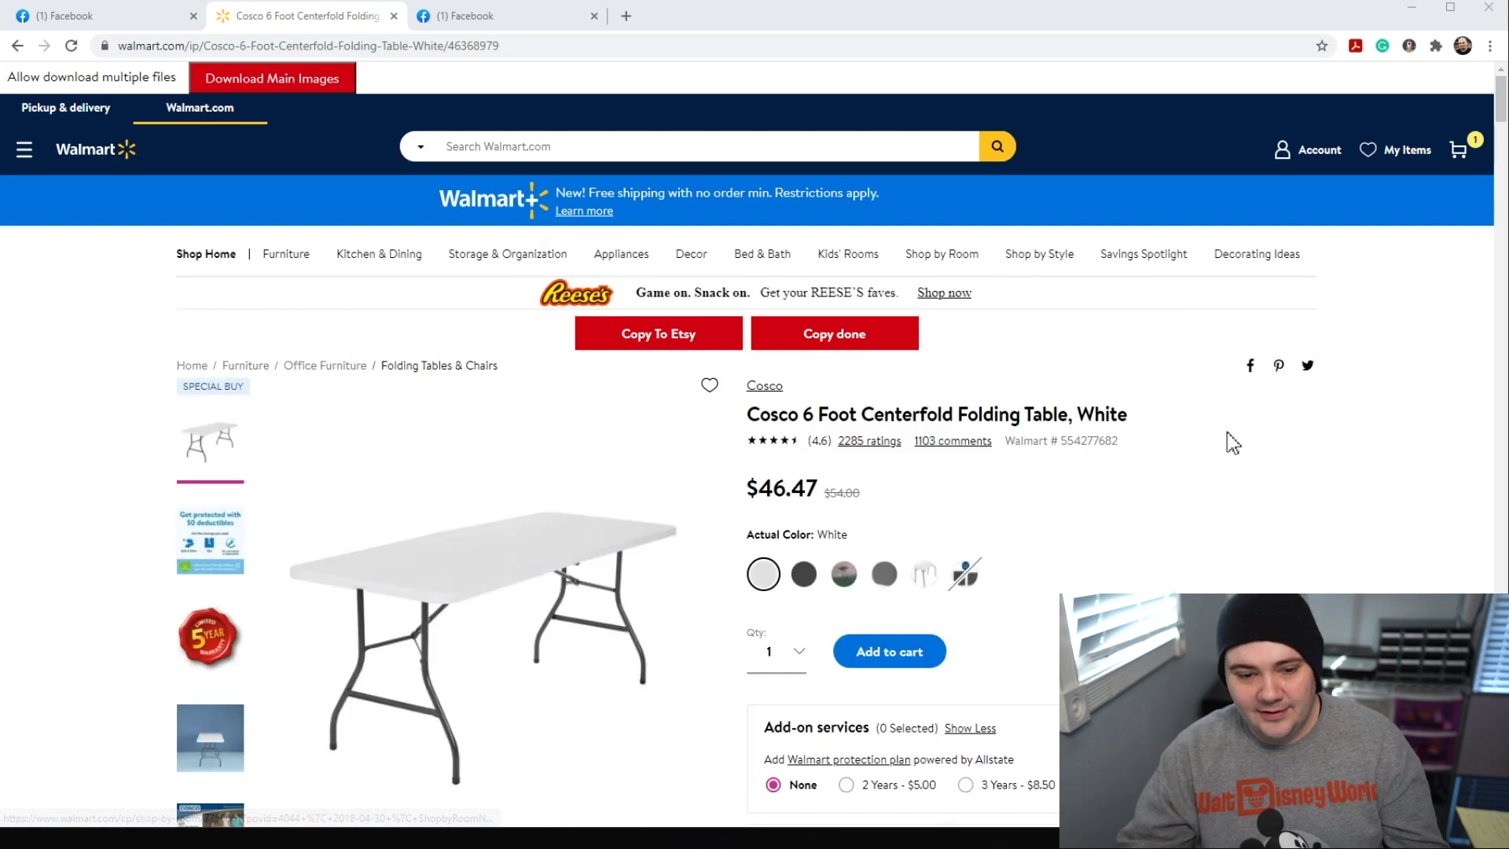
Step: Return to the Facebook Marketplace listing and set the price to $60
click(455, 15)
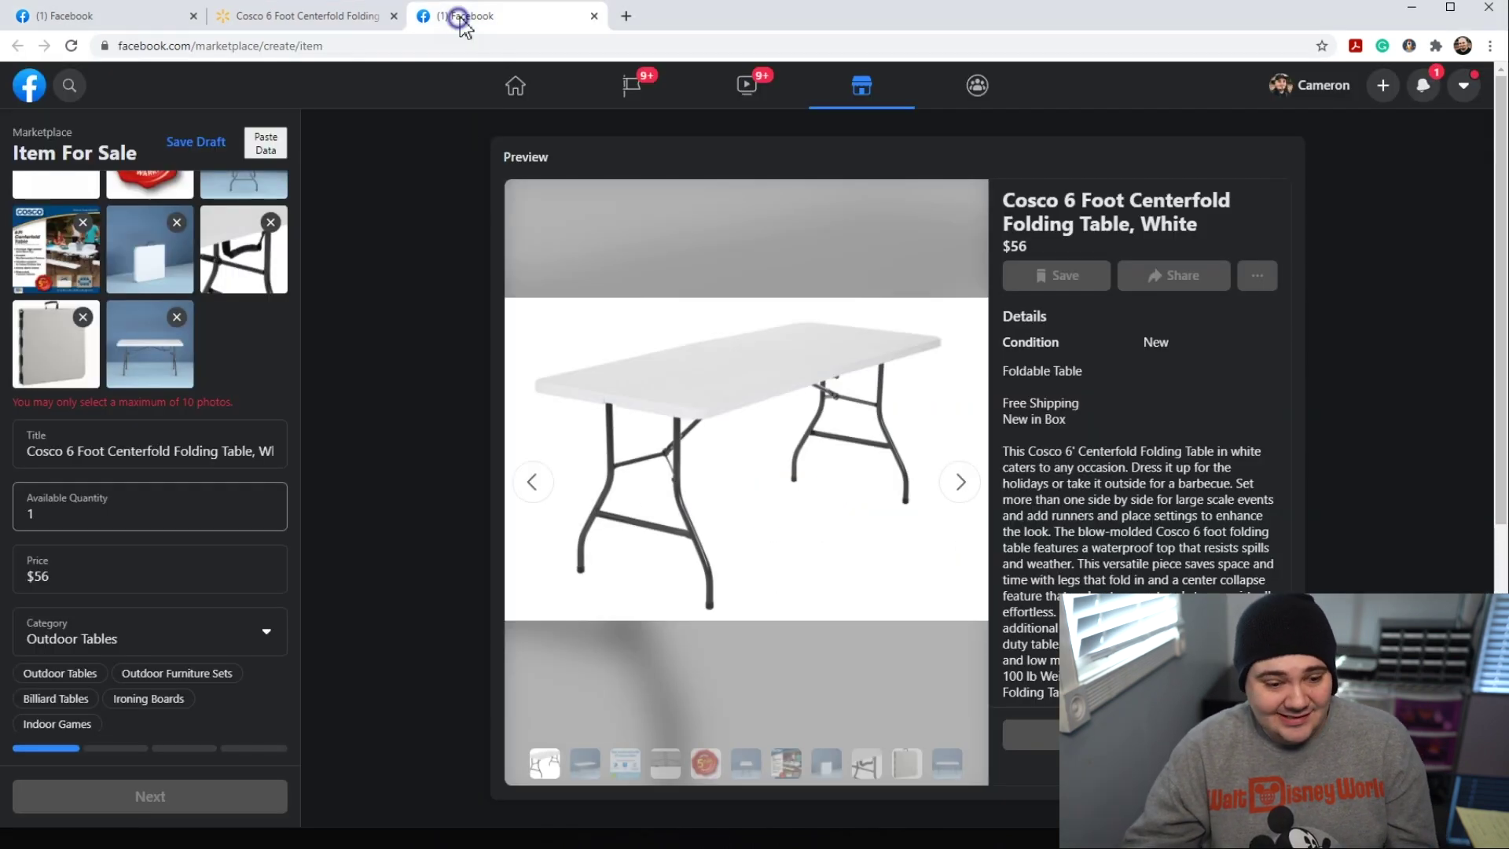
click(94, 579)
key(BackSpace)
text(6)
key(BackSpace)
key(BackSpace)
text(60)
Step: Set the available quantity to 20
click(109, 527)
key(BackSpace)
text(20)
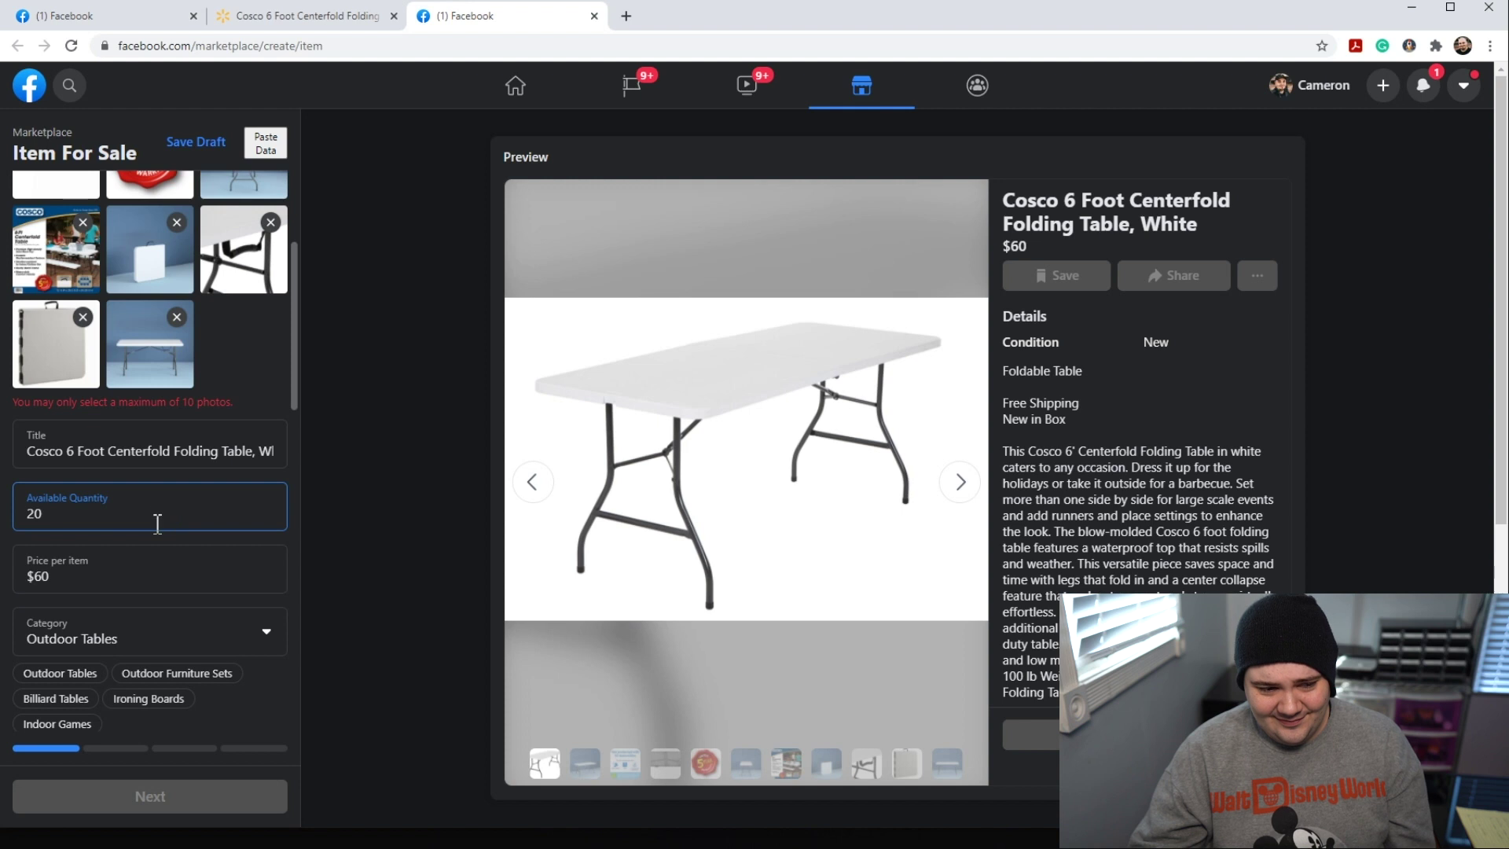
Step: Remove the brand name "Cosco" from the start of the listing title
click(151, 460)
click(68, 451)
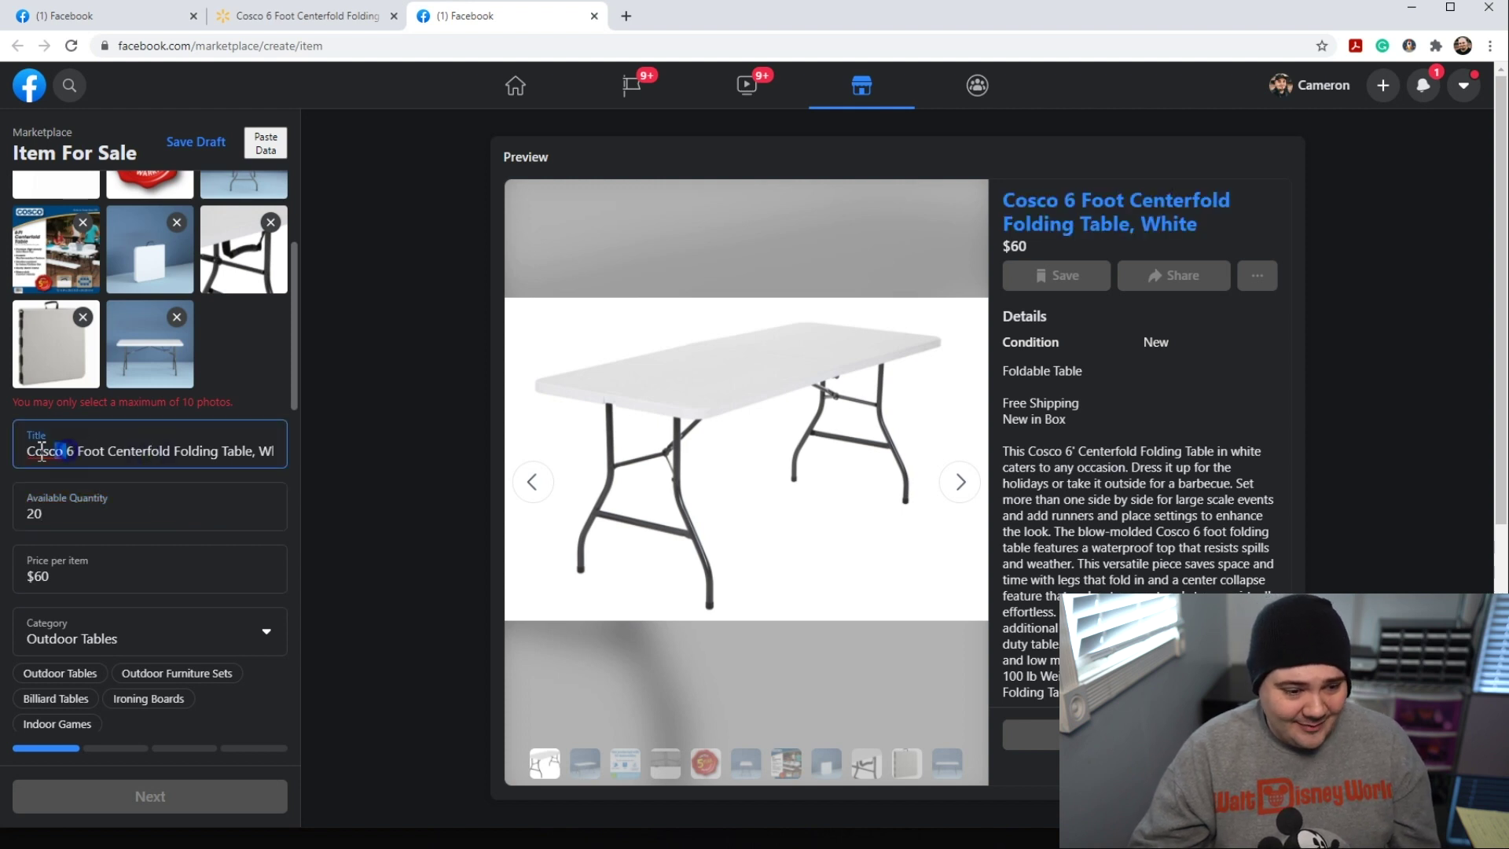
double_click(41, 450)
key(BackSpace)
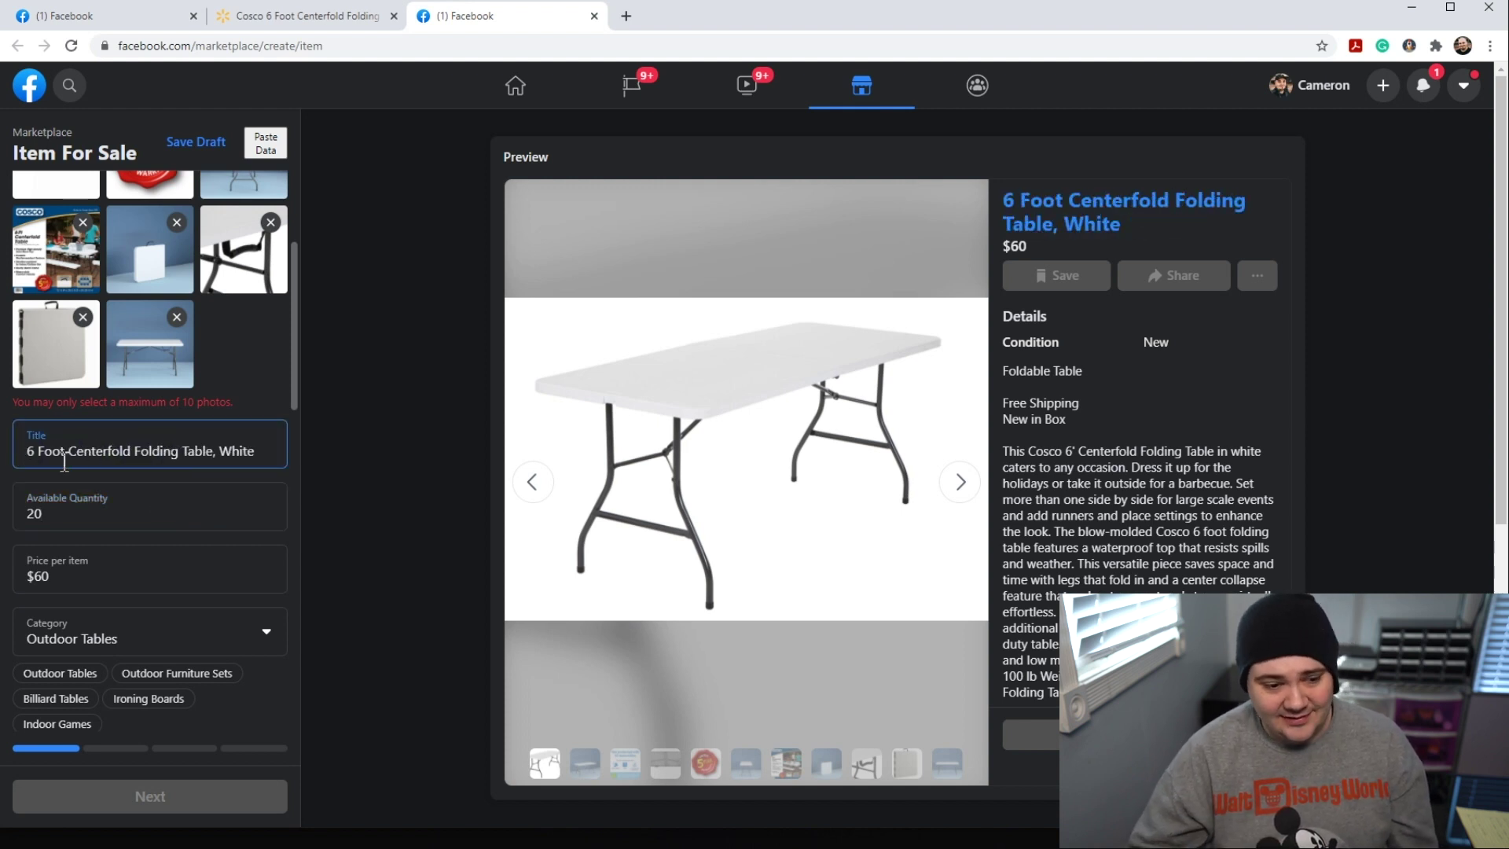
Step: Reword the title as "New 6 Foot Centerfold Folding White Table", without the comma and trailing color
drag(258, 451, 218, 452)
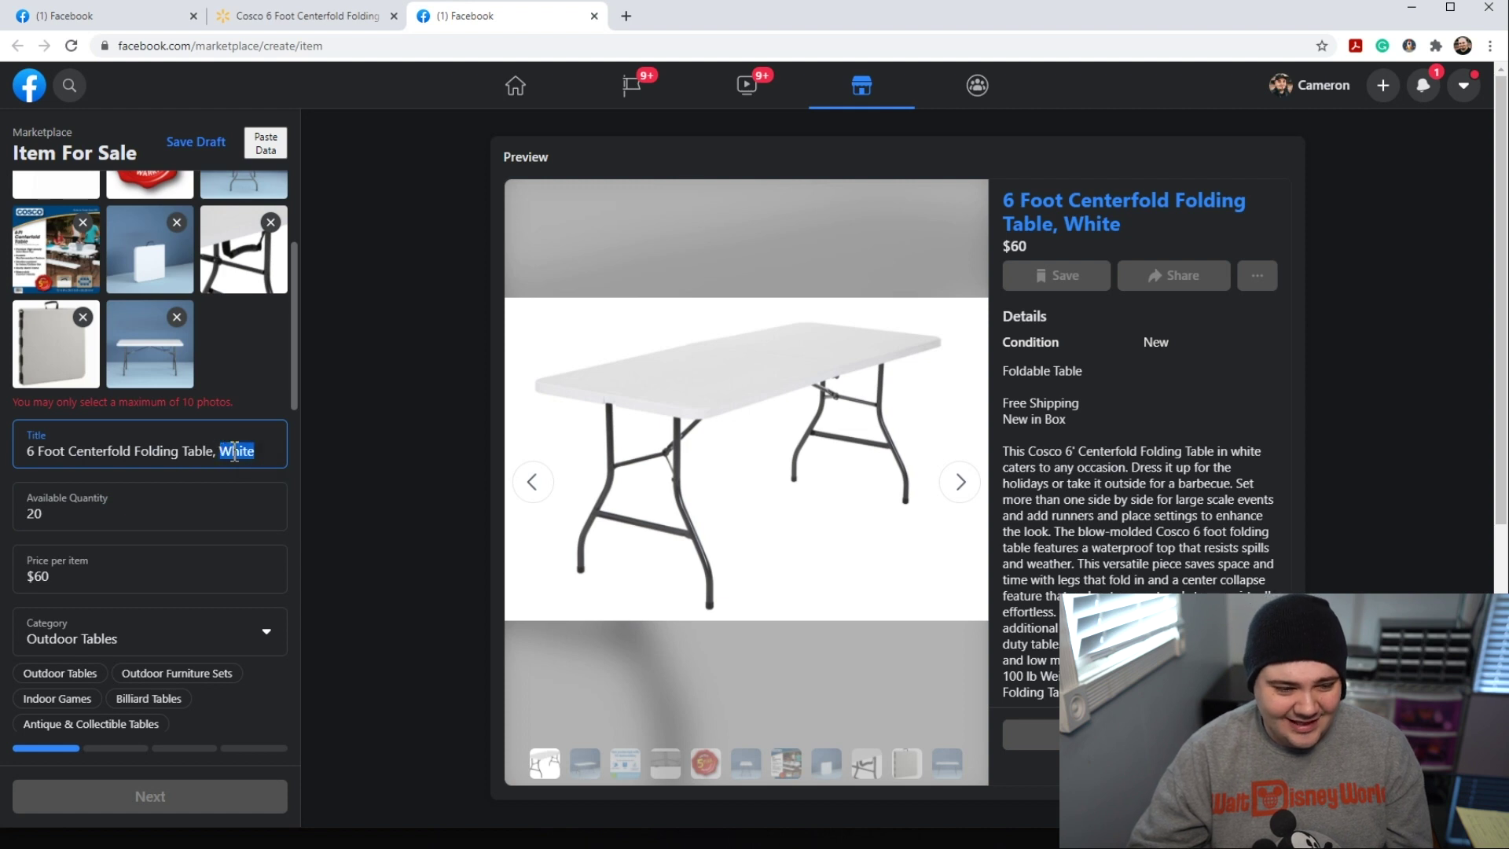
key(BackSpace)
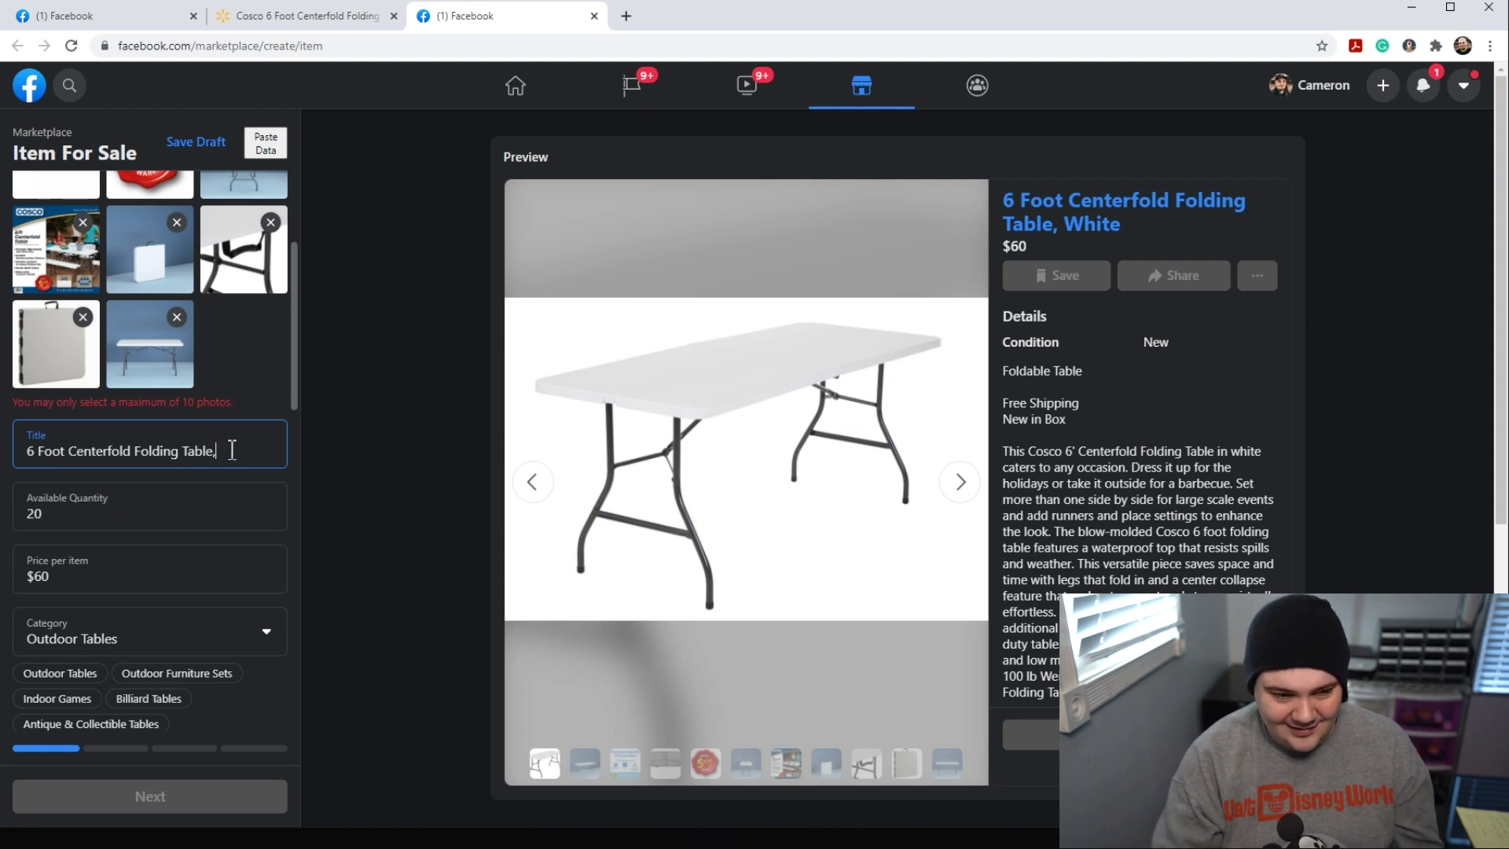
key(BackSpace)
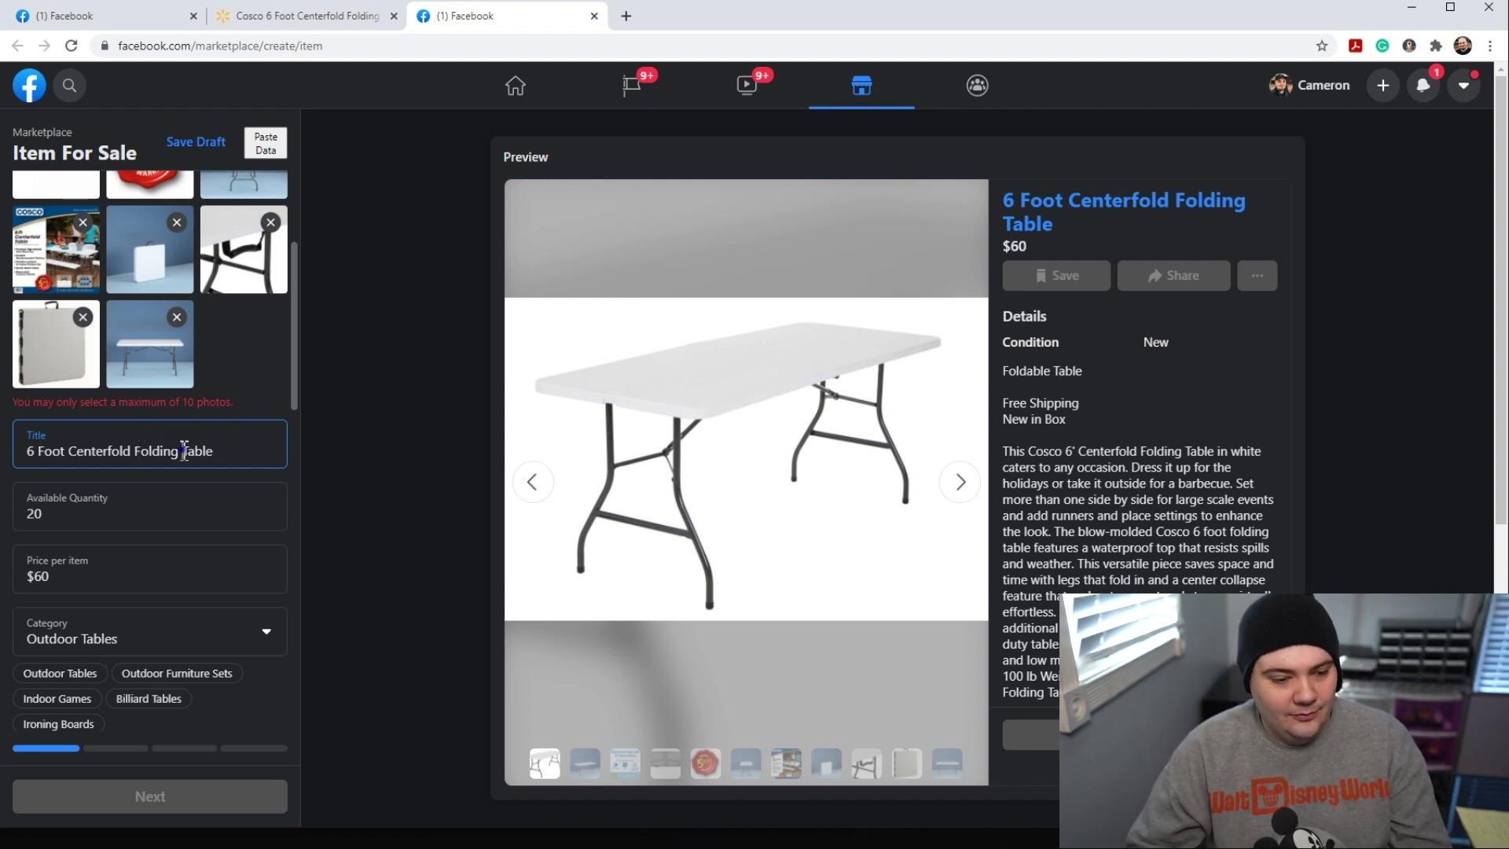
text(White)
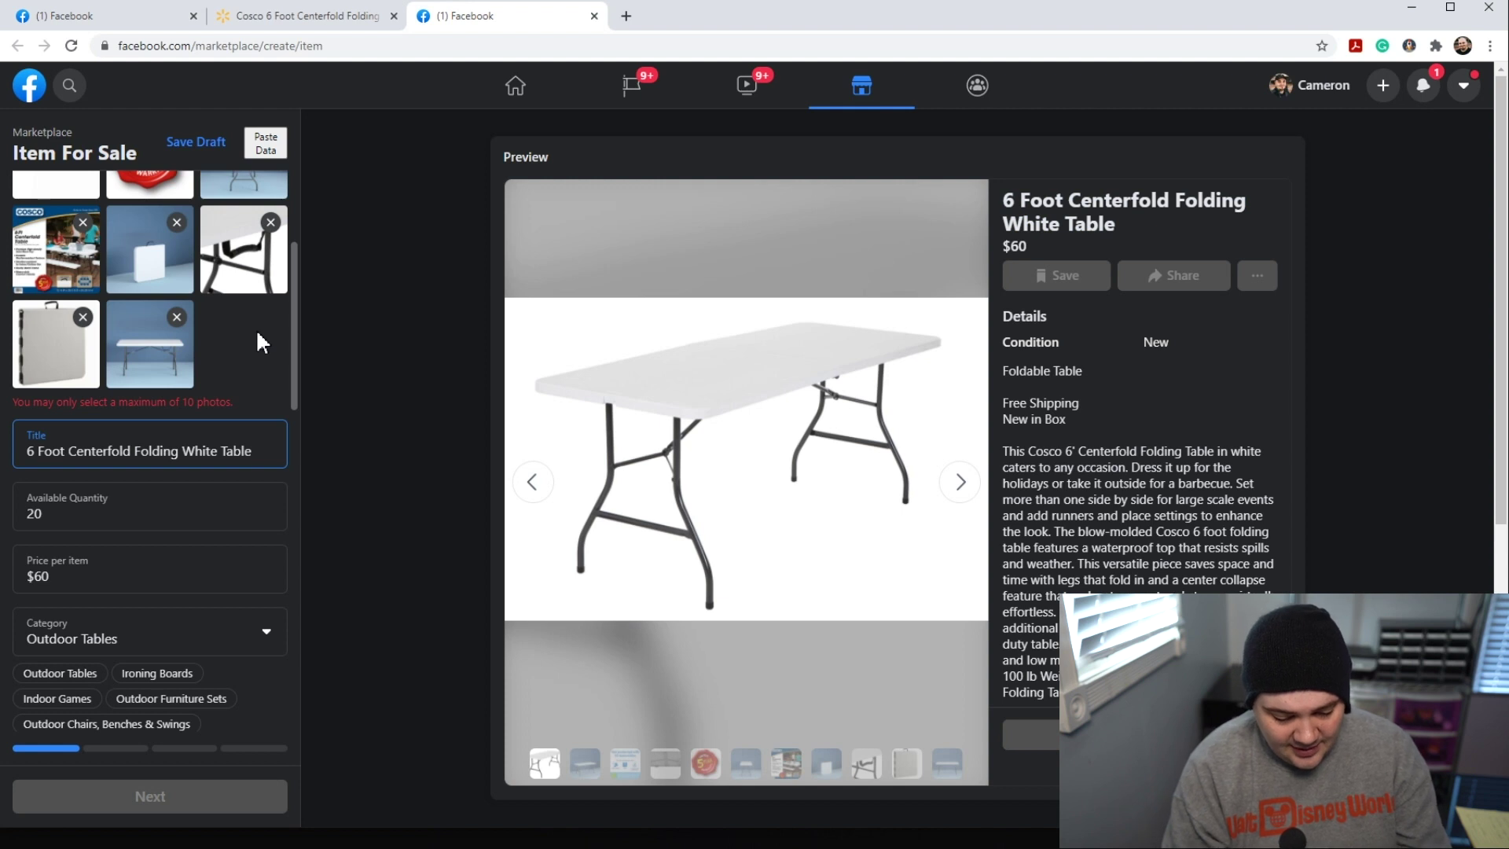
text(New)
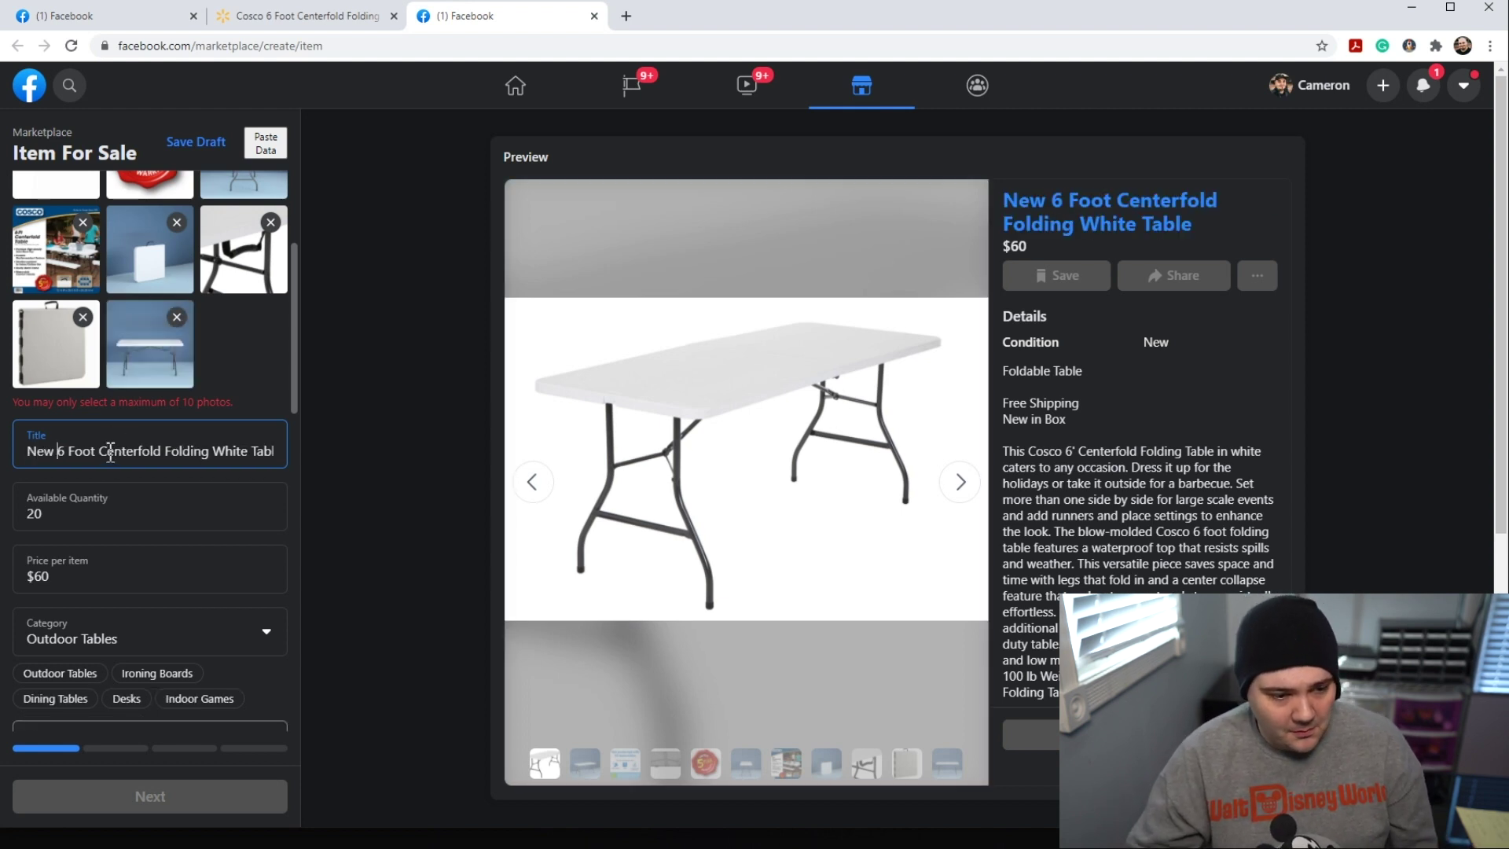
Step: Delete the 5-year warranty photo and place the folded-table and underside close-up photos directly after the main table photo
scroll(176, 448, up, 3)
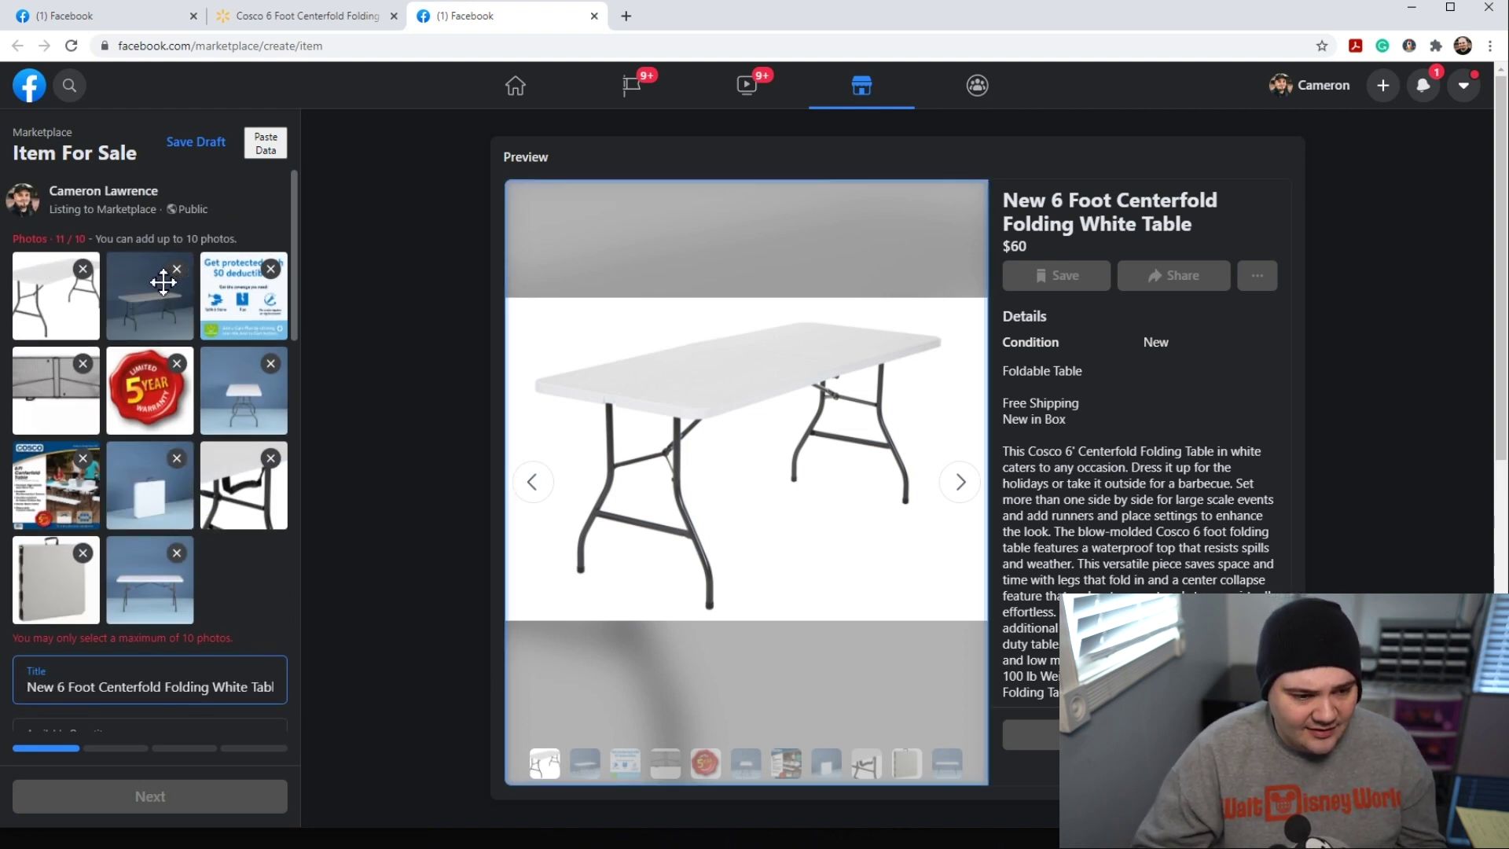
click(177, 363)
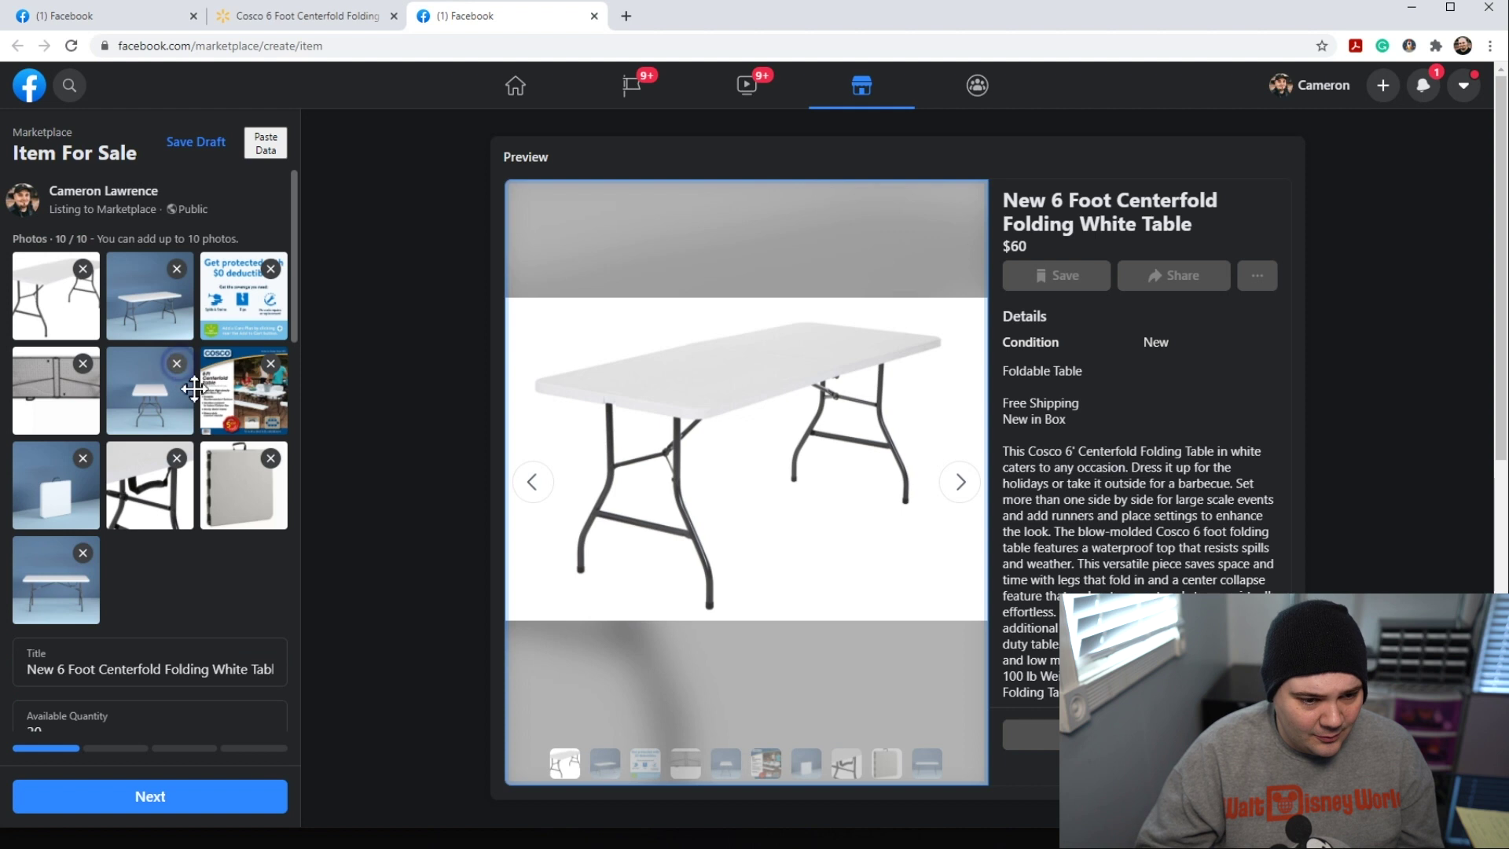
drag(256, 472, 179, 293)
drag(138, 417, 182, 421)
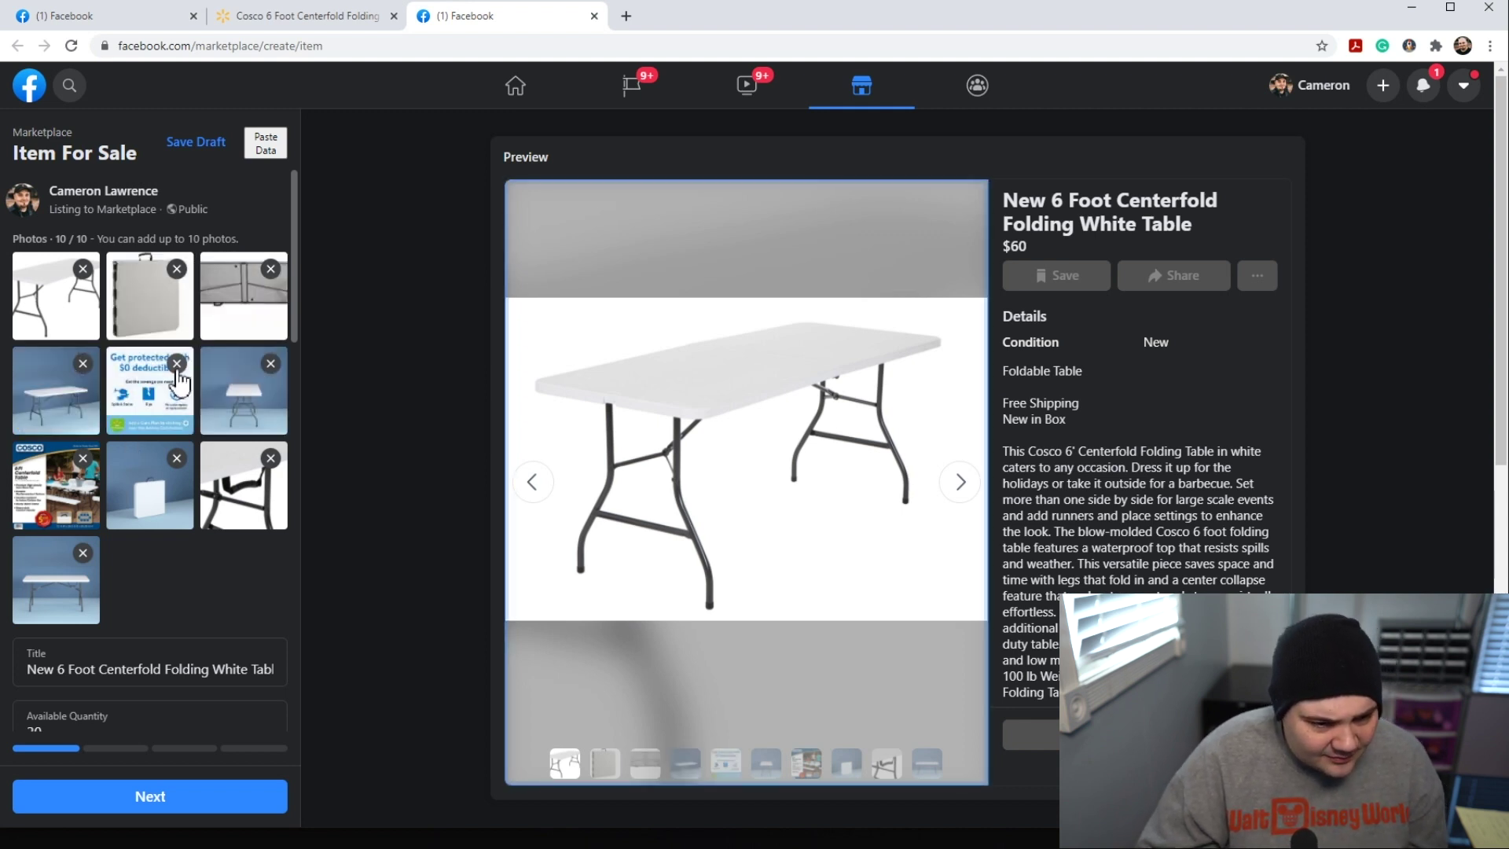
Step: Move the "Get protected with $0 deductibles" image to the first photo position
drag(171, 399, 55, 295)
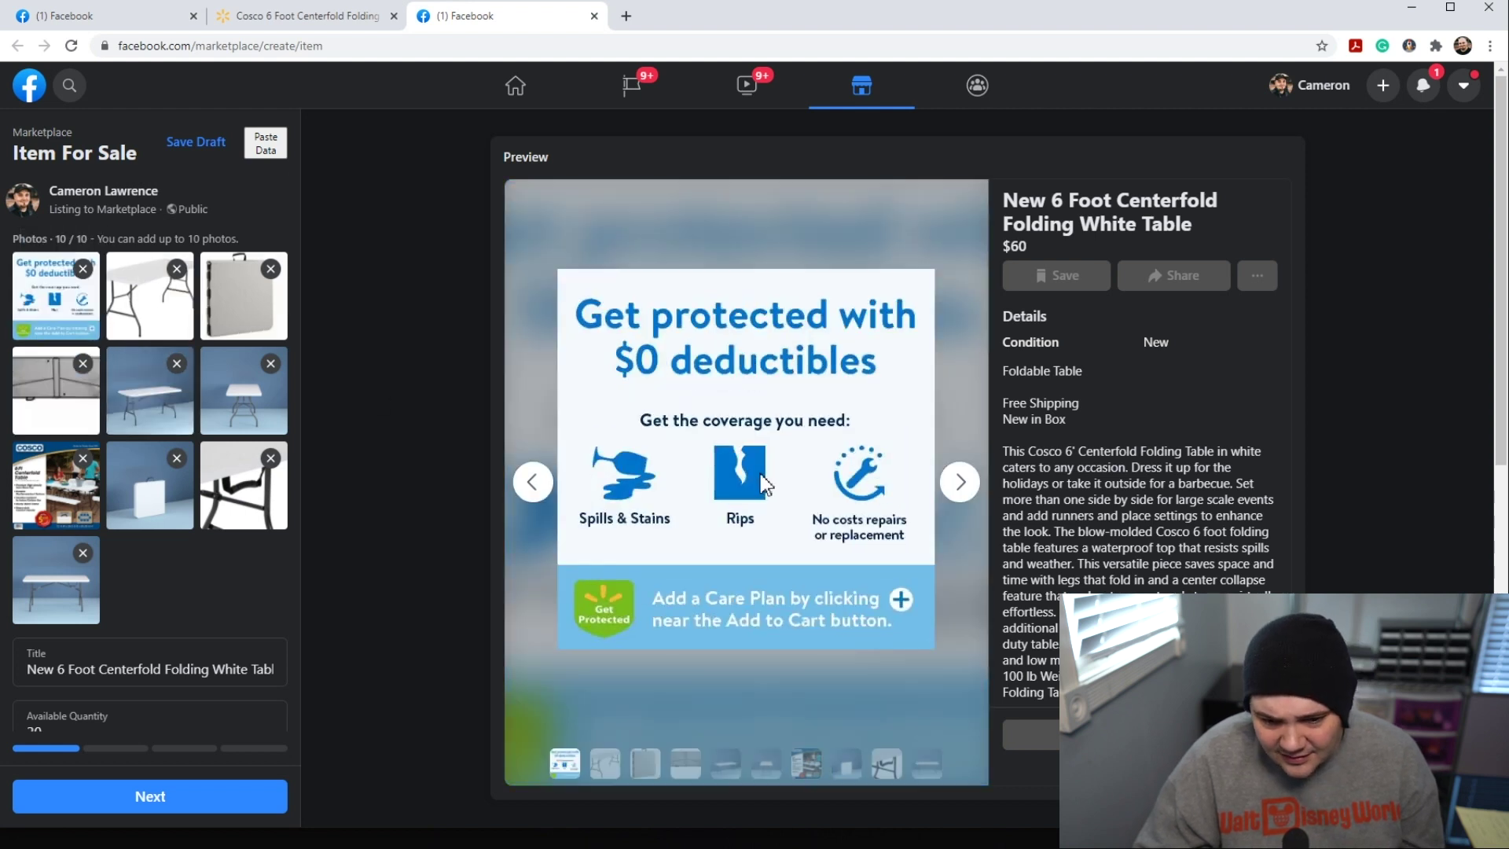
Step: Delete the "Get protected with $0 deductibles" and Cosco-branded photos, and move the table-leg close-up to fourth position
click(83, 269)
drag(253, 425, 83, 280)
click(82, 269)
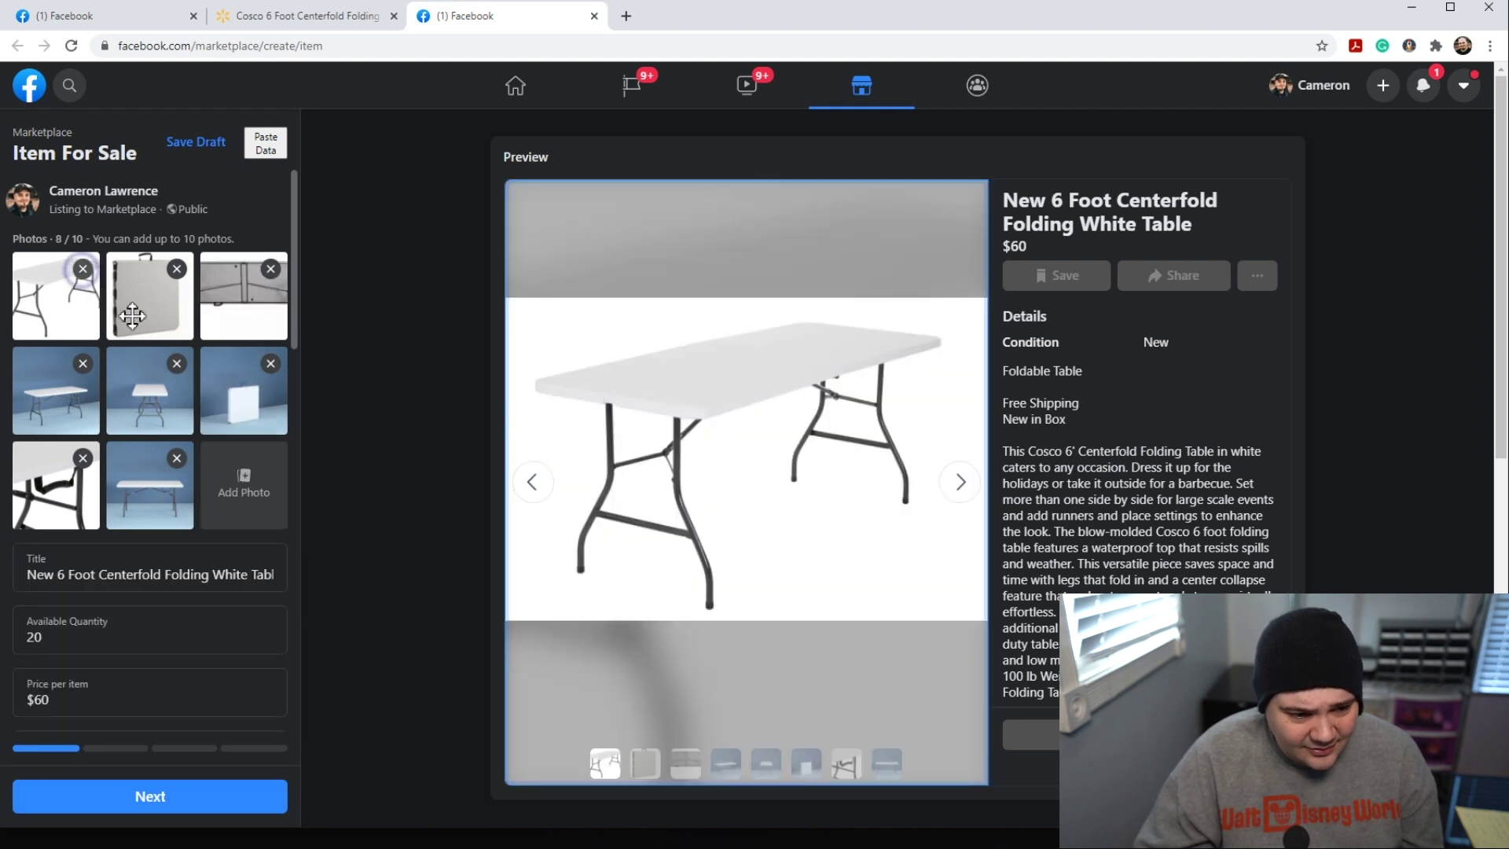
drag(178, 497, 56, 385)
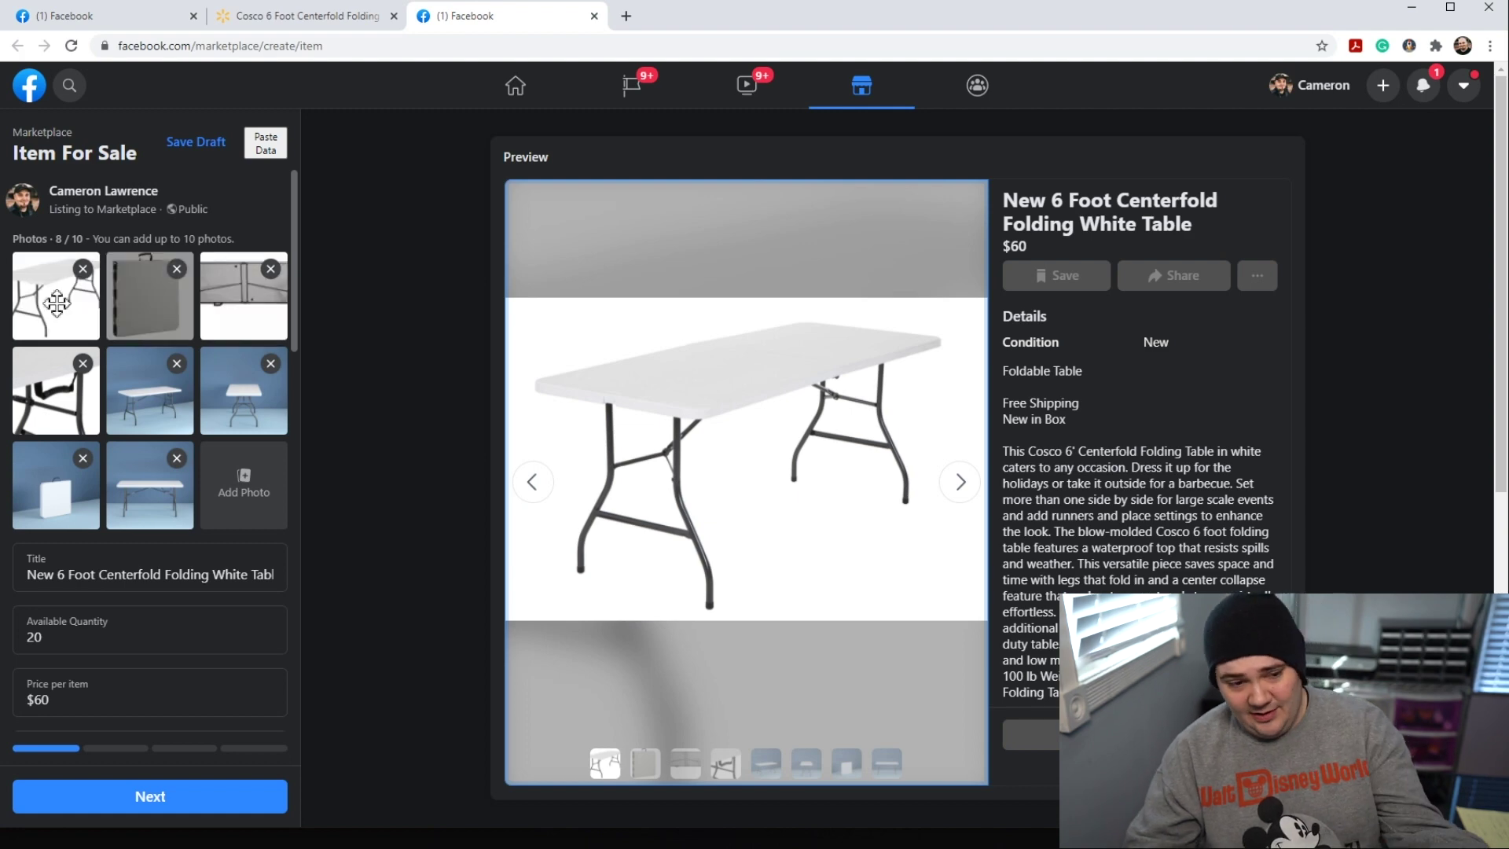
drag(159, 318, 172, 510)
Step: Enter "Folding Table" as the listing's brand
scroll(172, 509, down, 6)
click(166, 422)
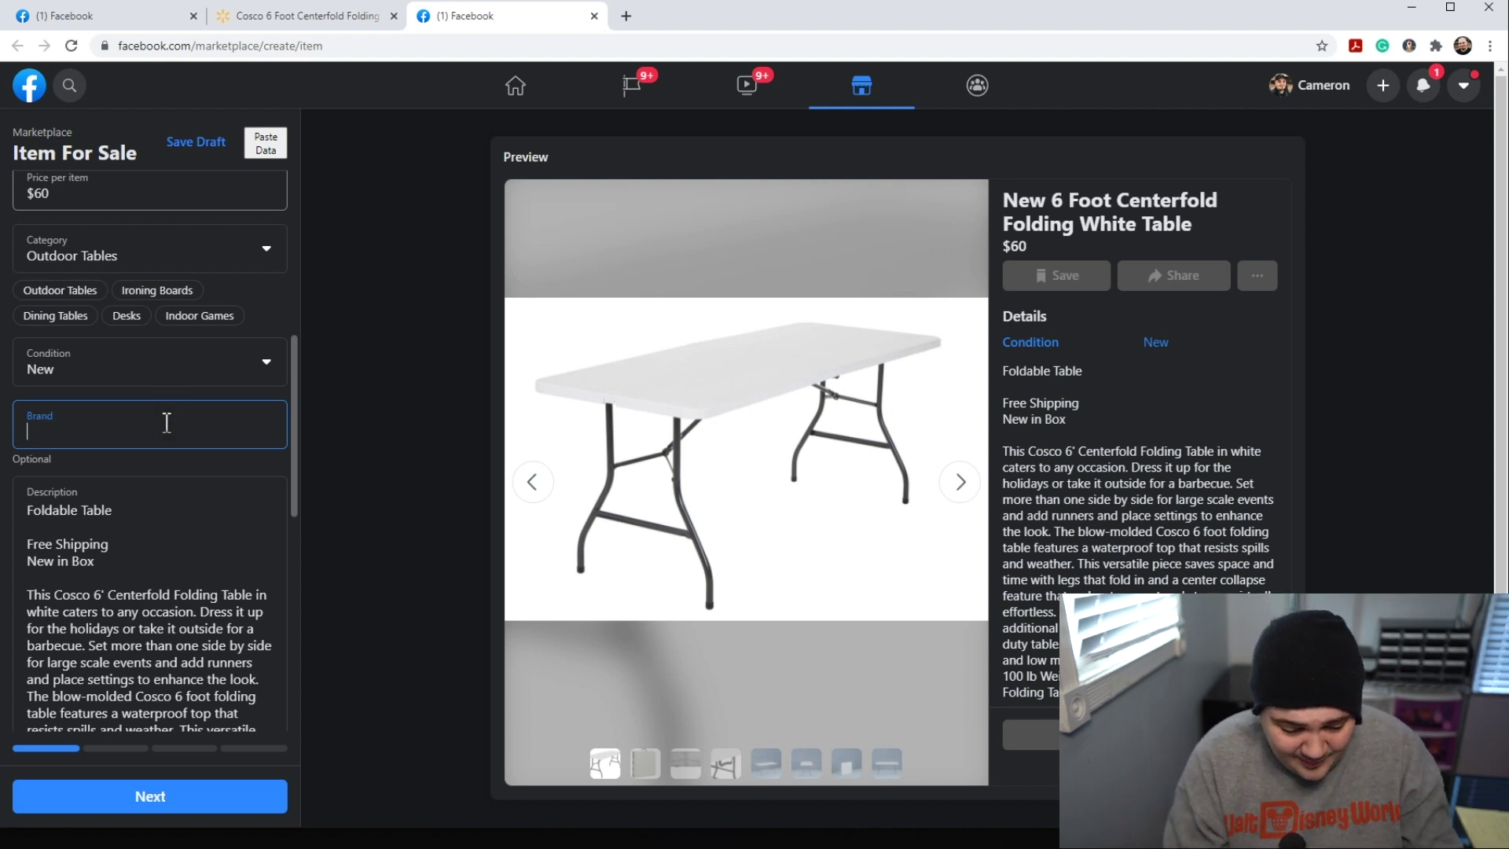
text(Folding Table)
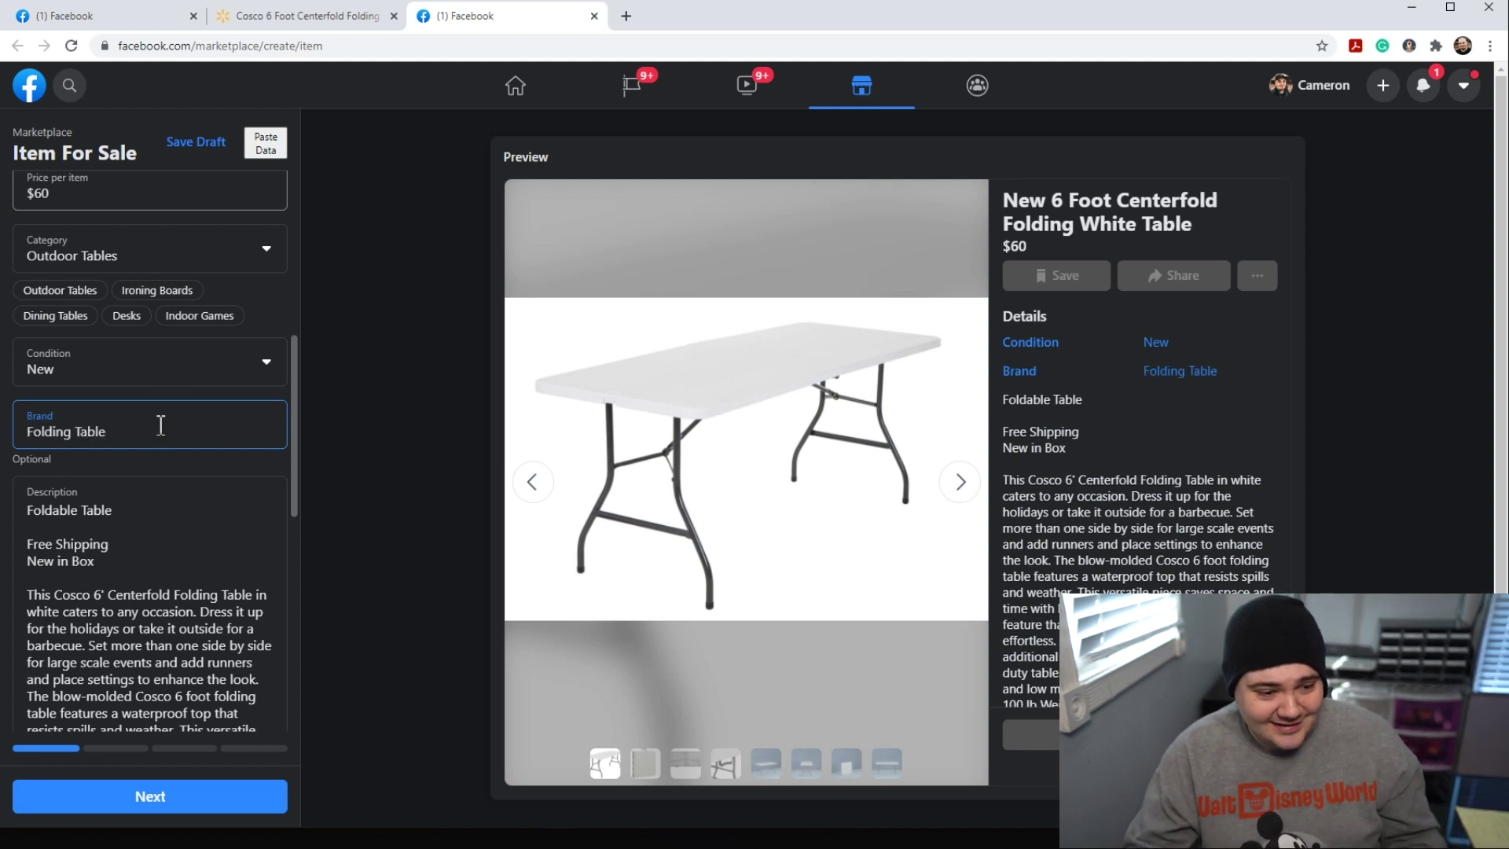
click(149, 466)
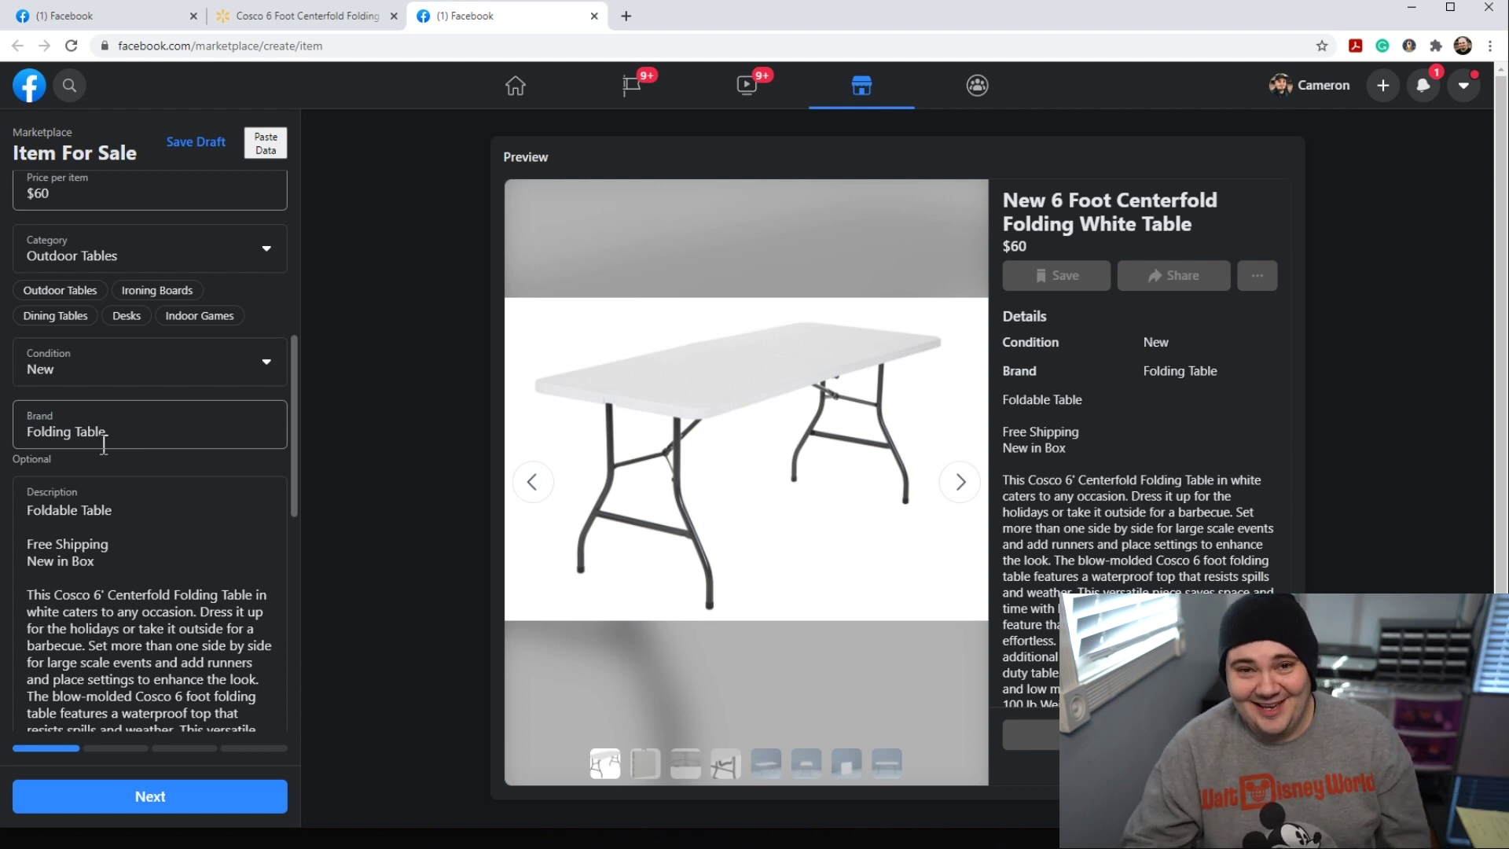
Step: Turn on hiding the listing from friends and continue to the delivery method settings
scroll(196, 472, down, 8)
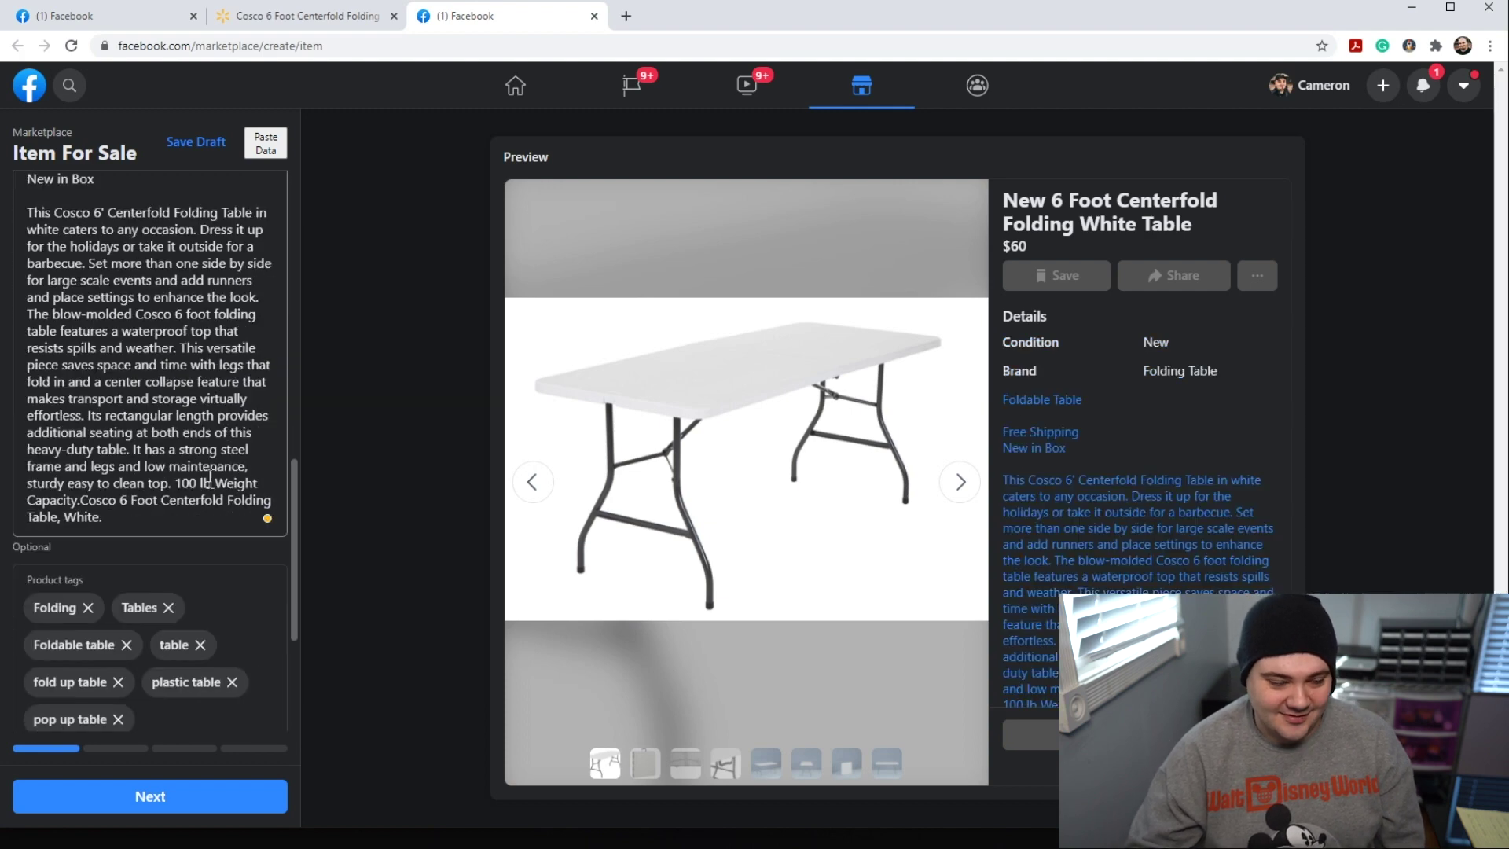
click(275, 568)
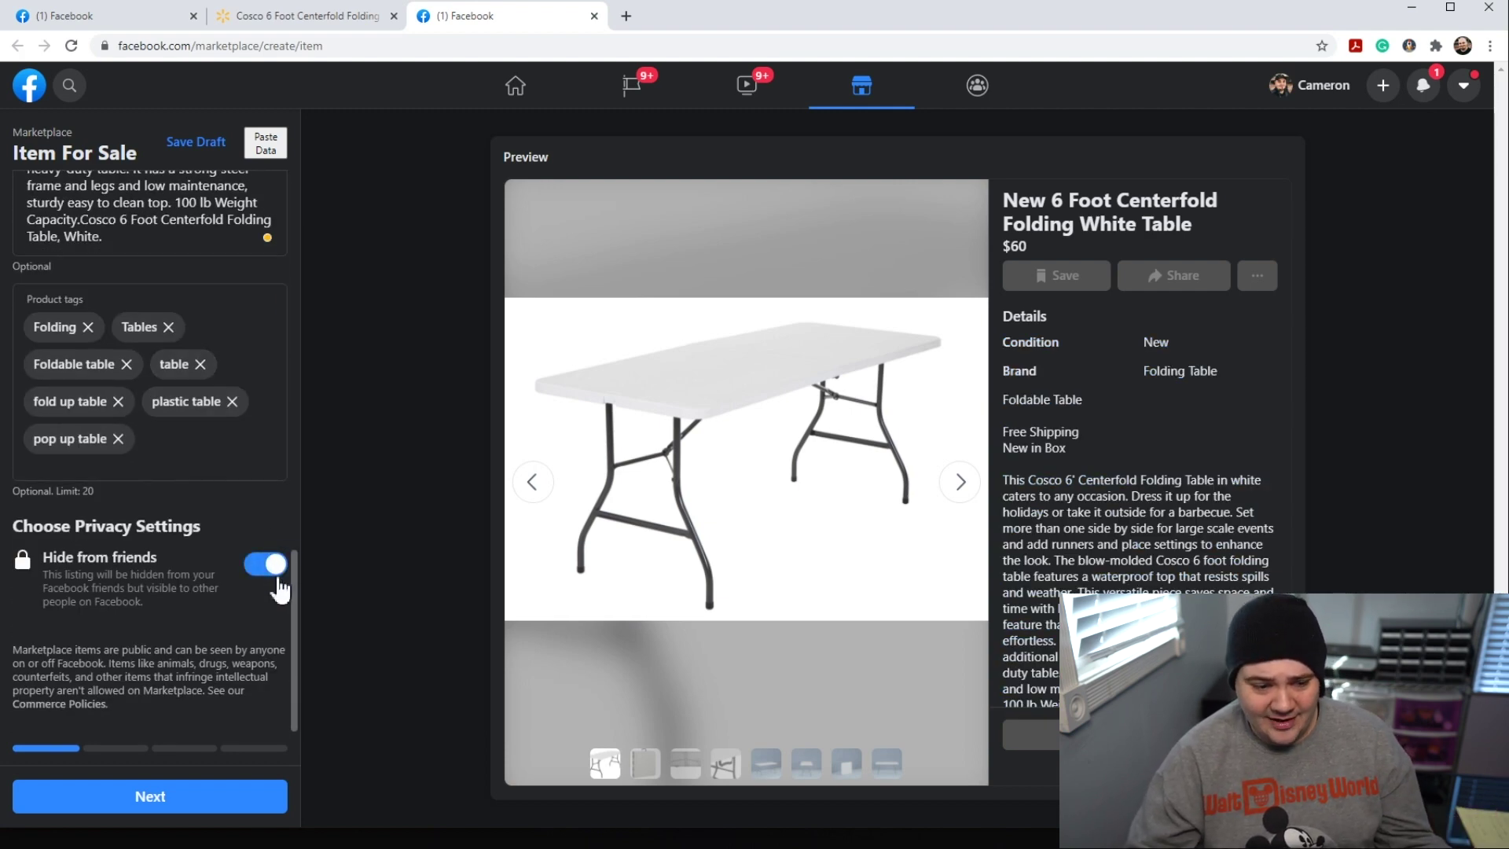
click(217, 797)
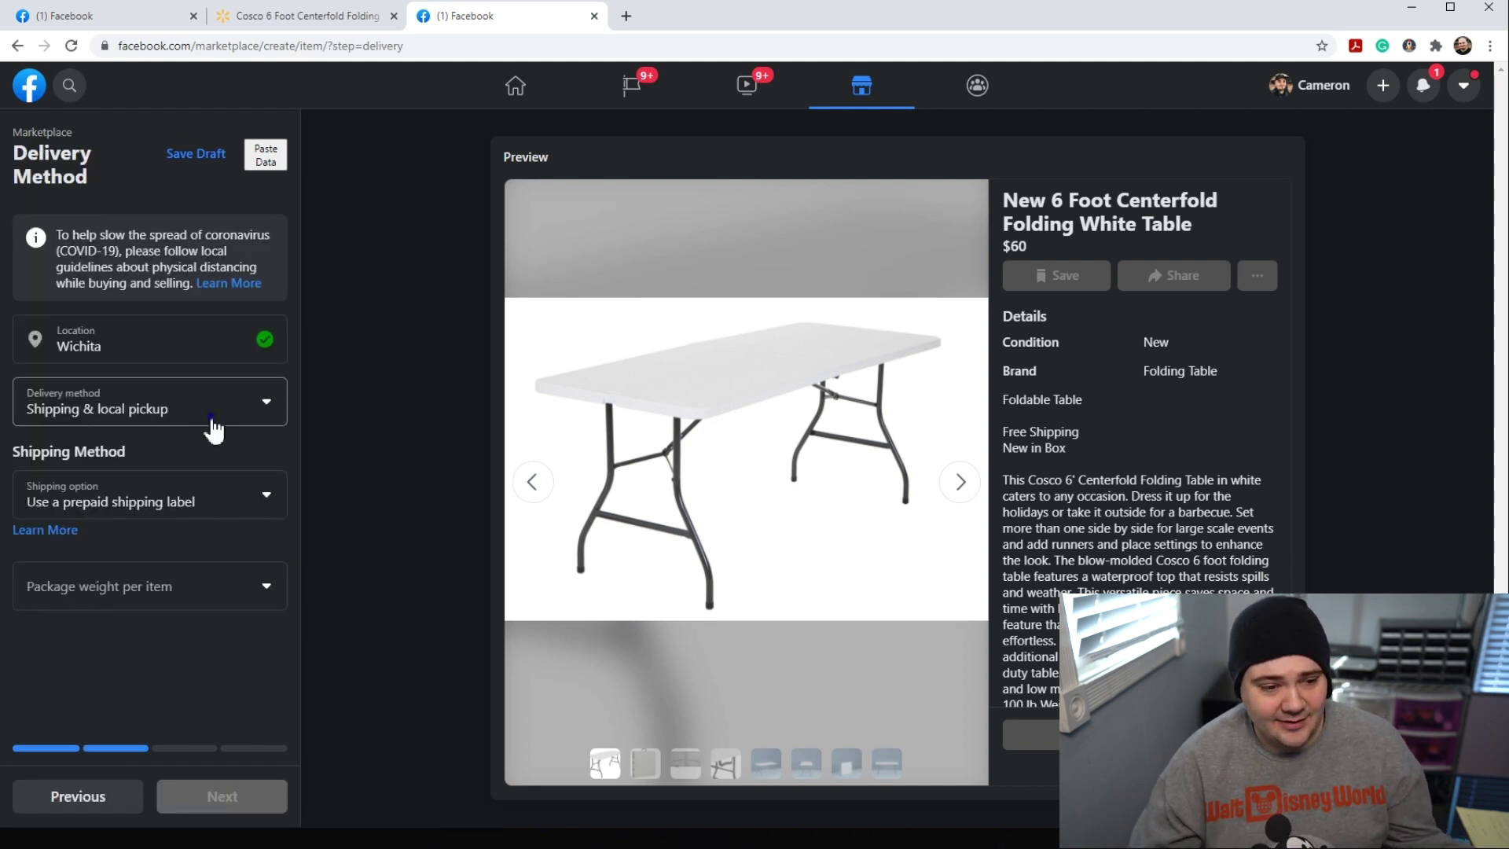
Step: Set delivery to Shipping only, using your own shipping label with a shipping rate of $0 per item
click(213, 425)
click(207, 517)
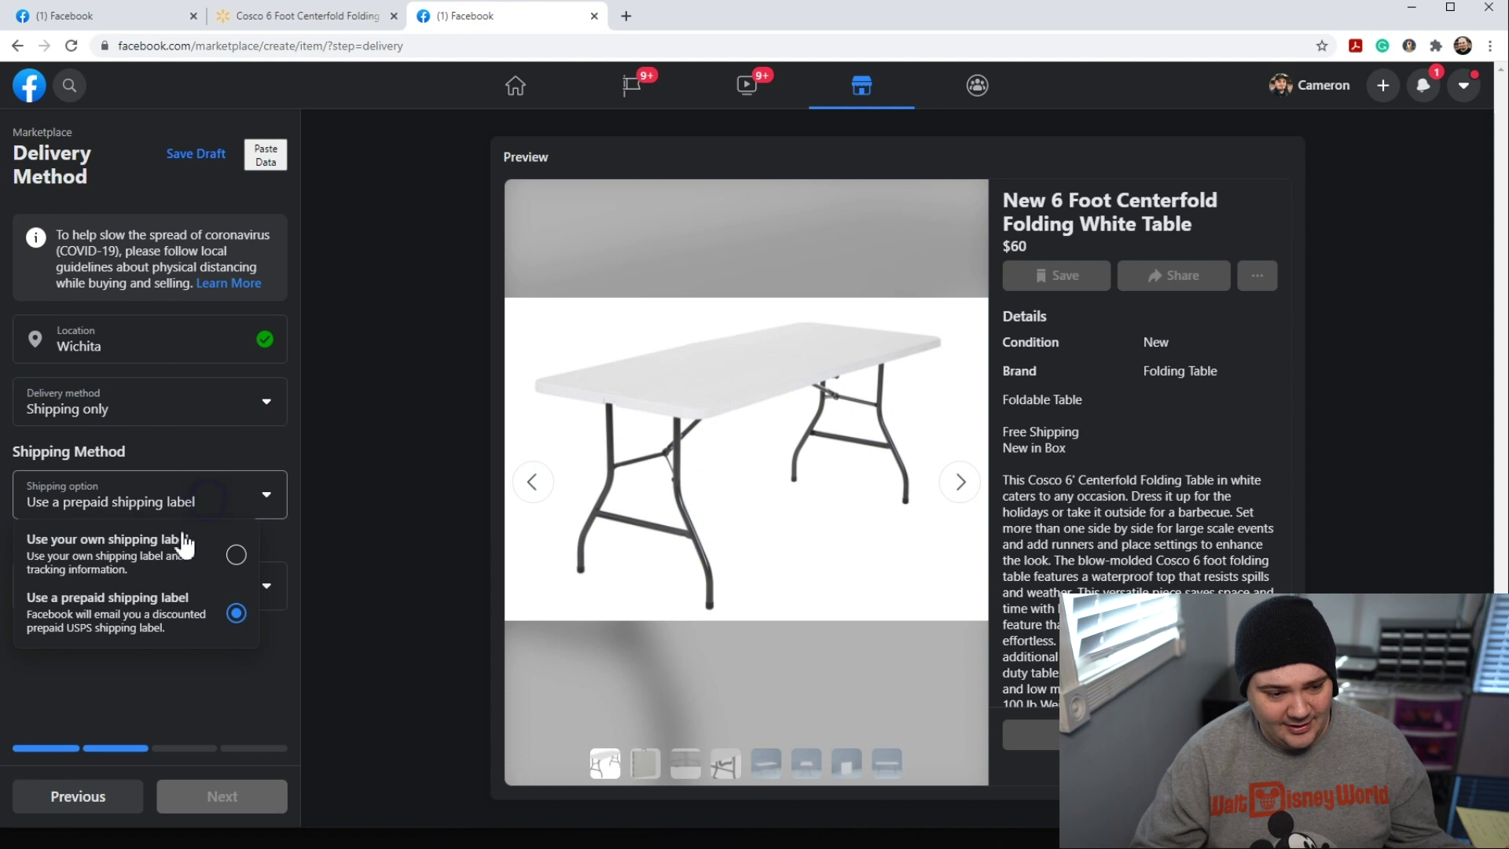
click(185, 540)
click(176, 554)
text(0)
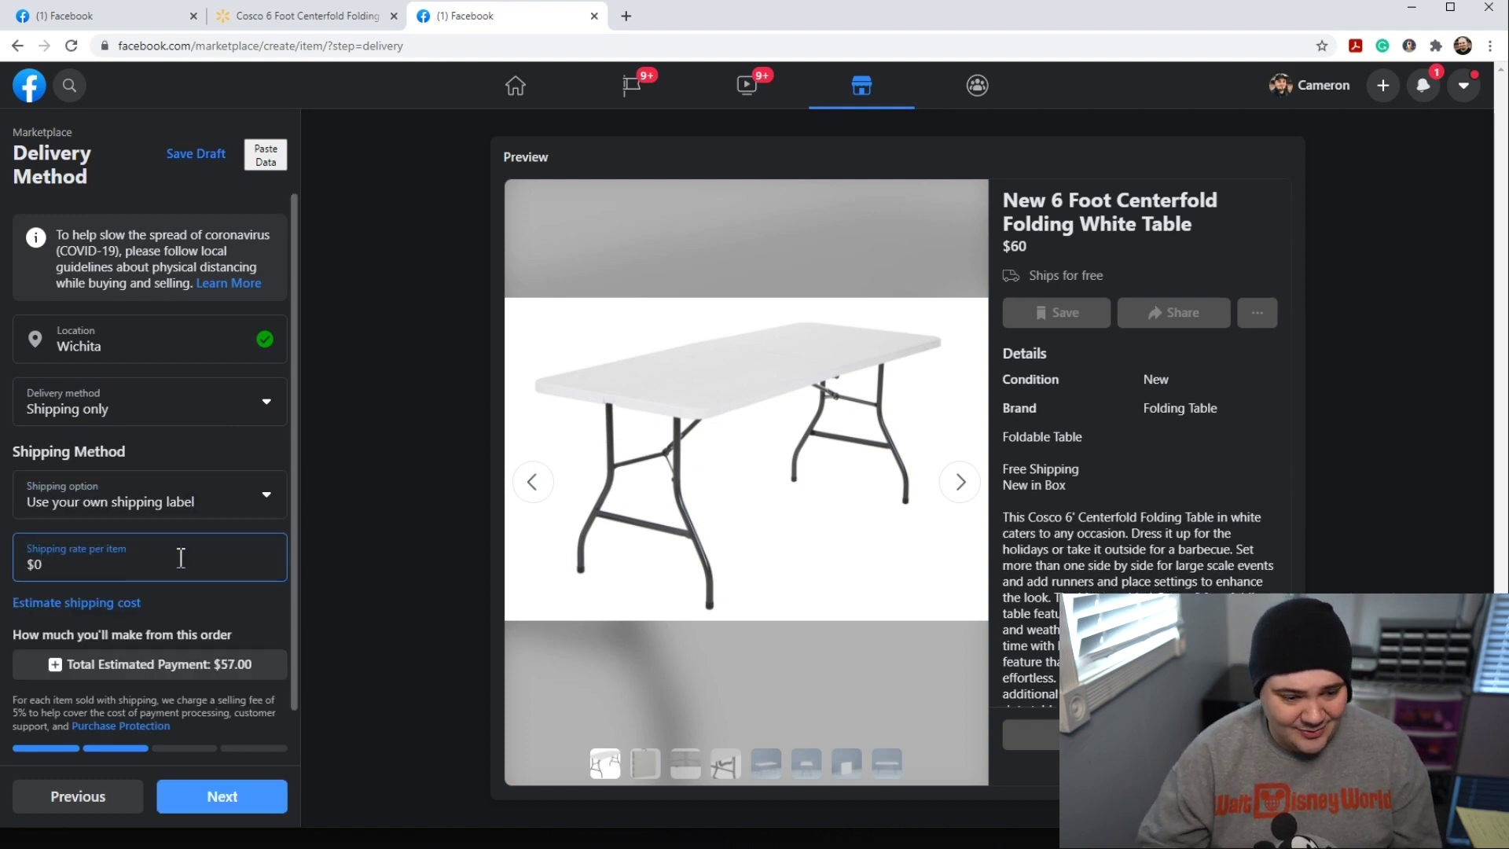
Step: Check the estimated shipping rates and compare them with the delivery options on the table's Walmart product page
click(206, 602)
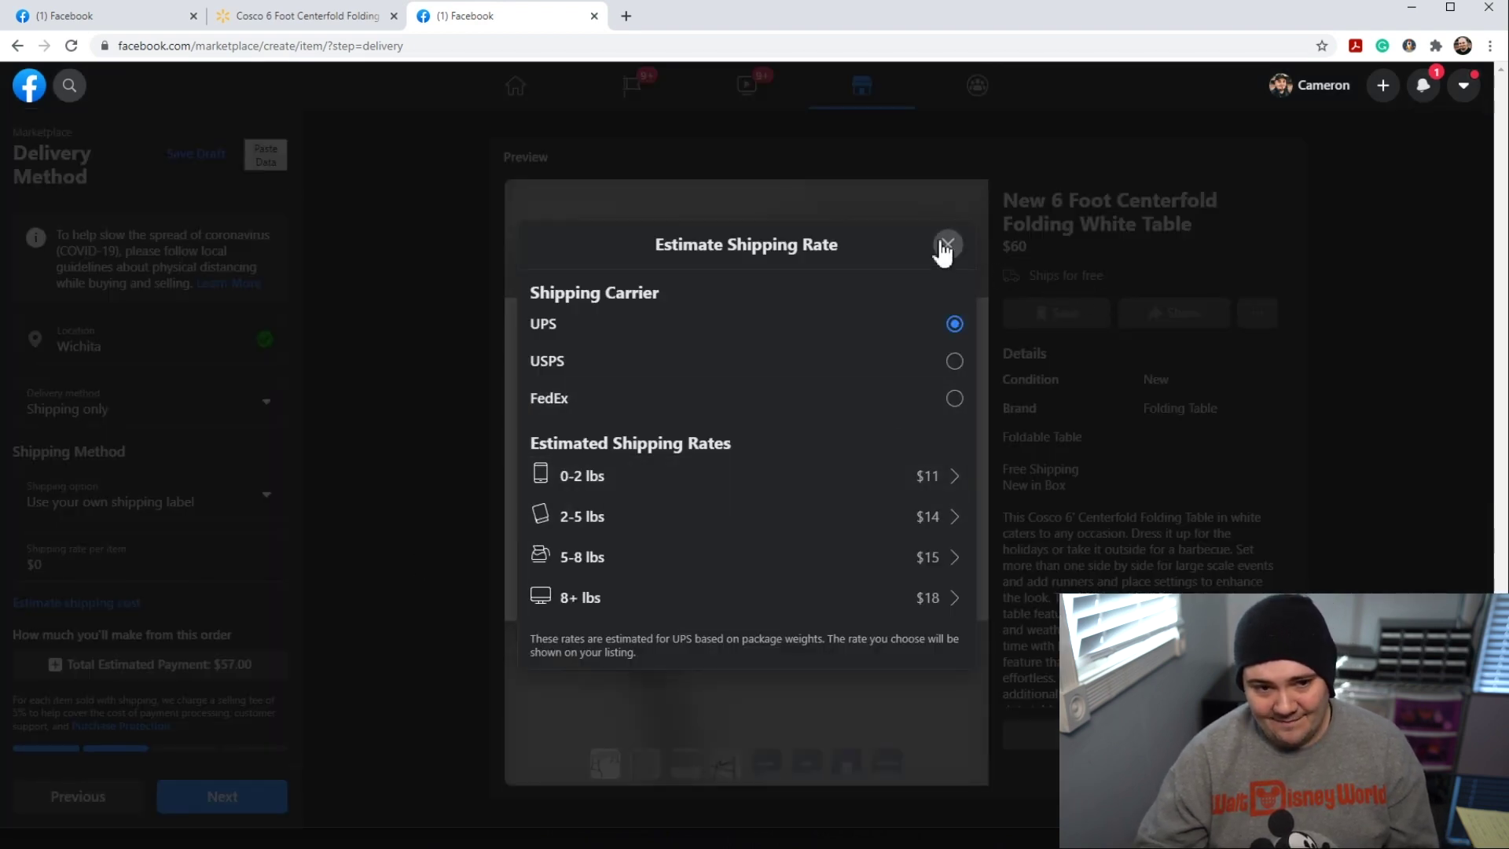
click(308, 16)
scroll(914, 511, down, 5)
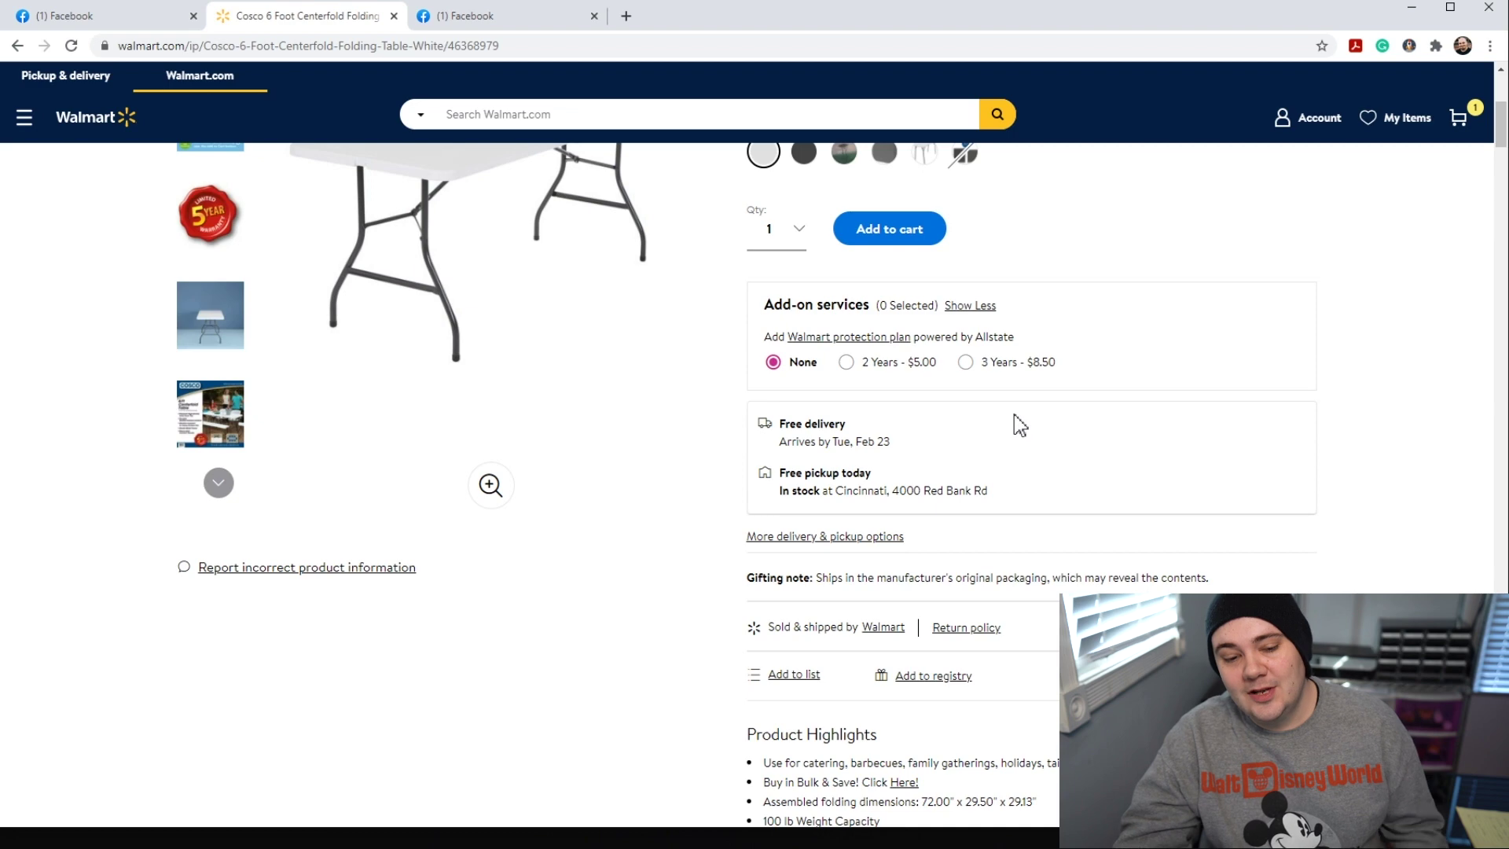
click(493, 17)
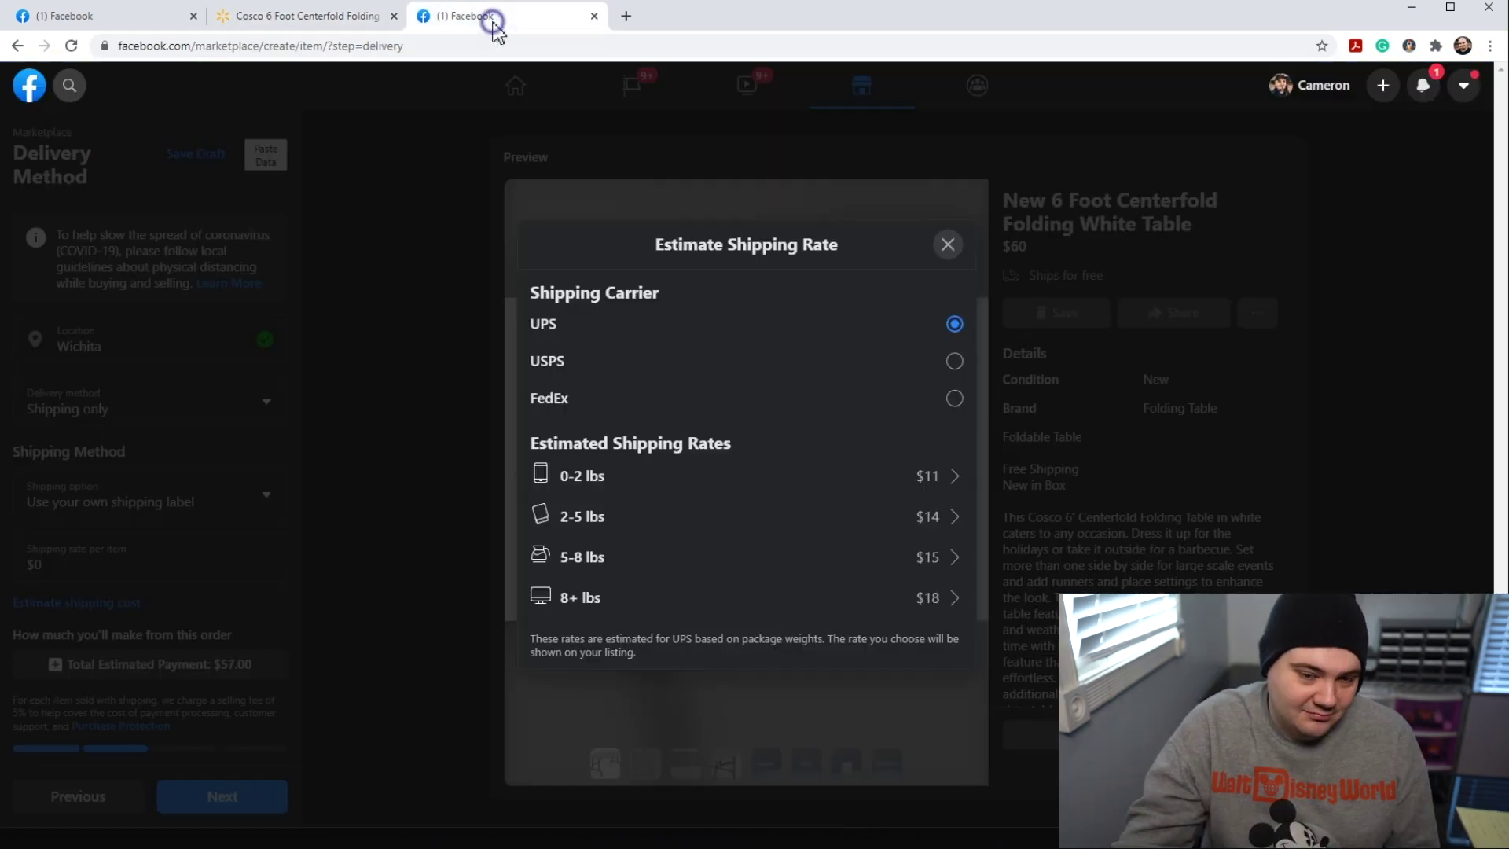
click(948, 244)
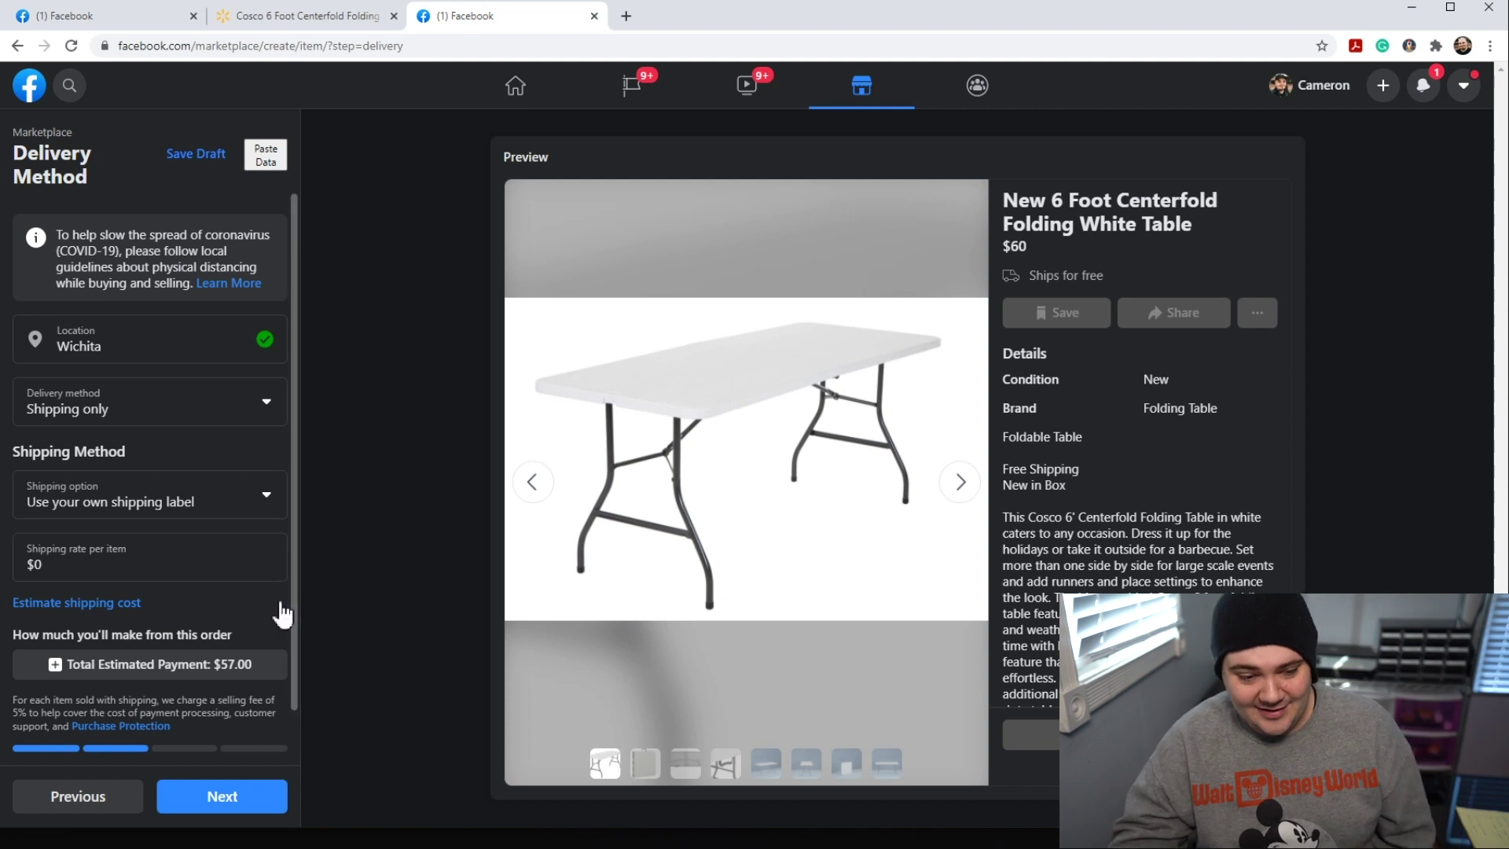
Step: Accept the delivery settings and continue past the offers page, leaving buyer price negotiation off
scroll(290, 601, down, 2)
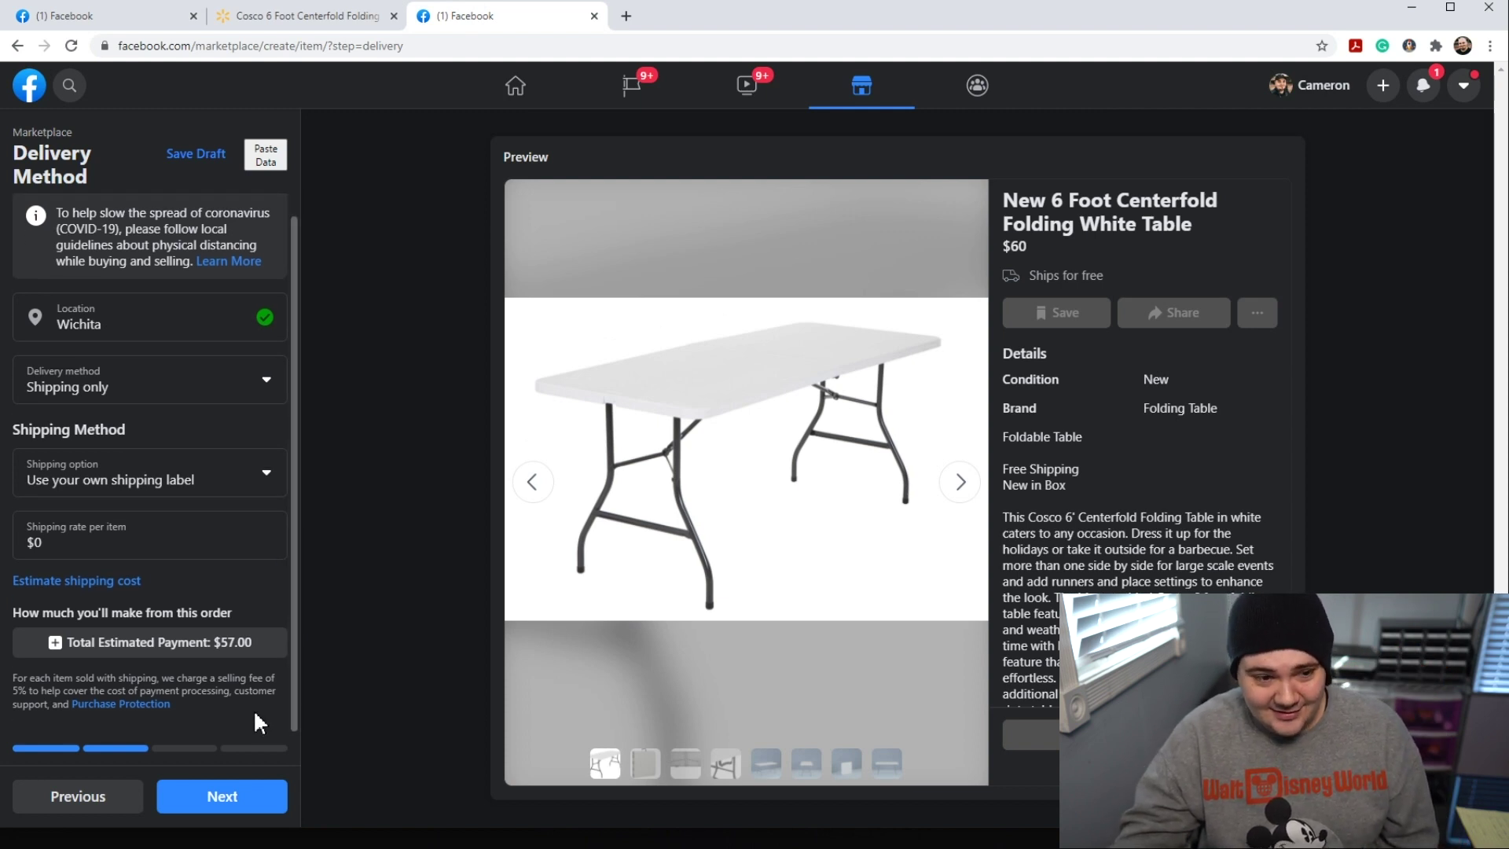
click(233, 802)
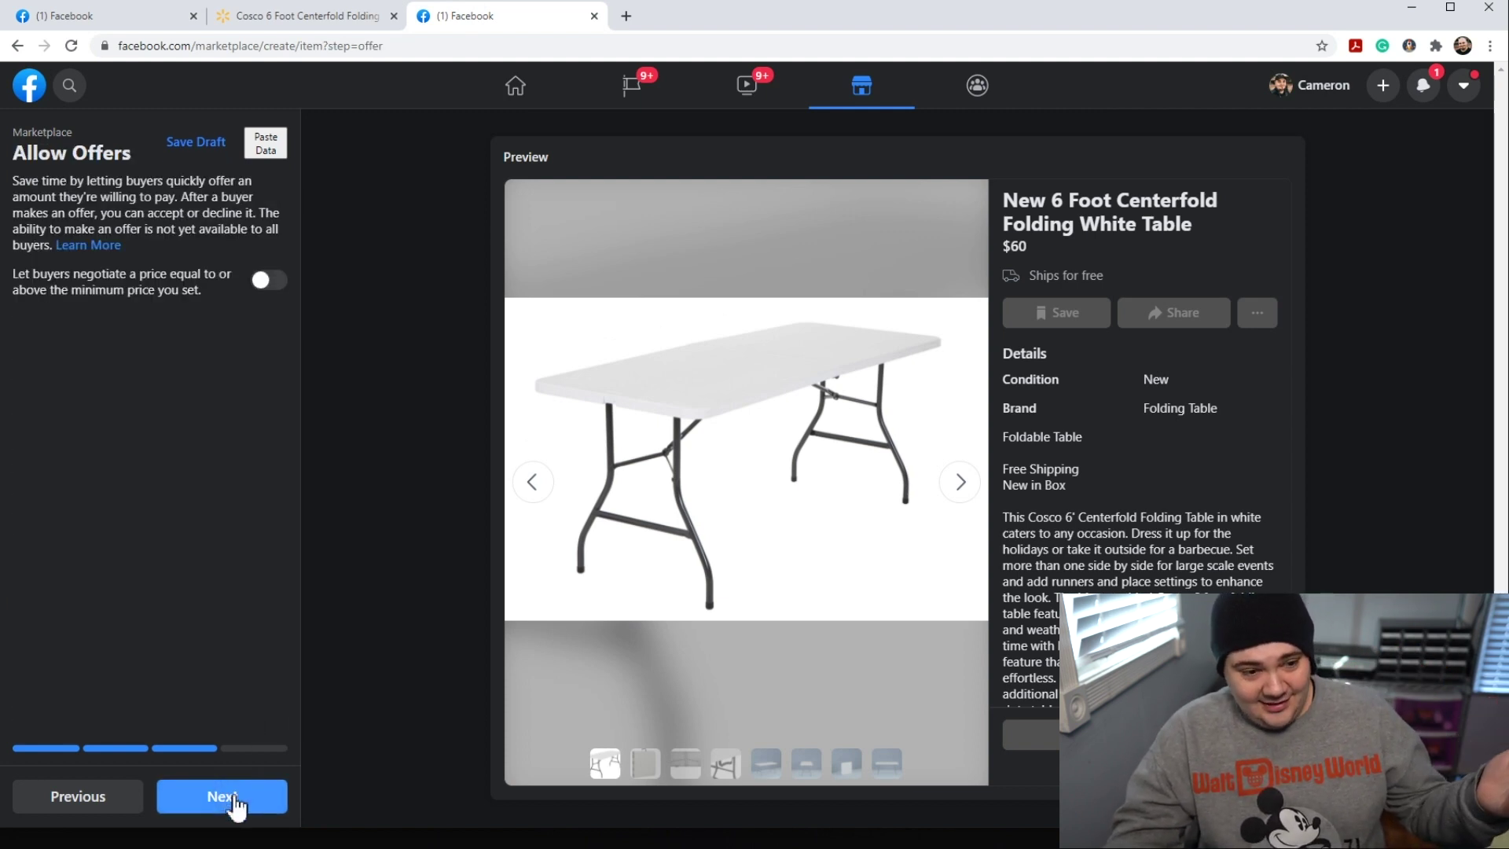
click(234, 800)
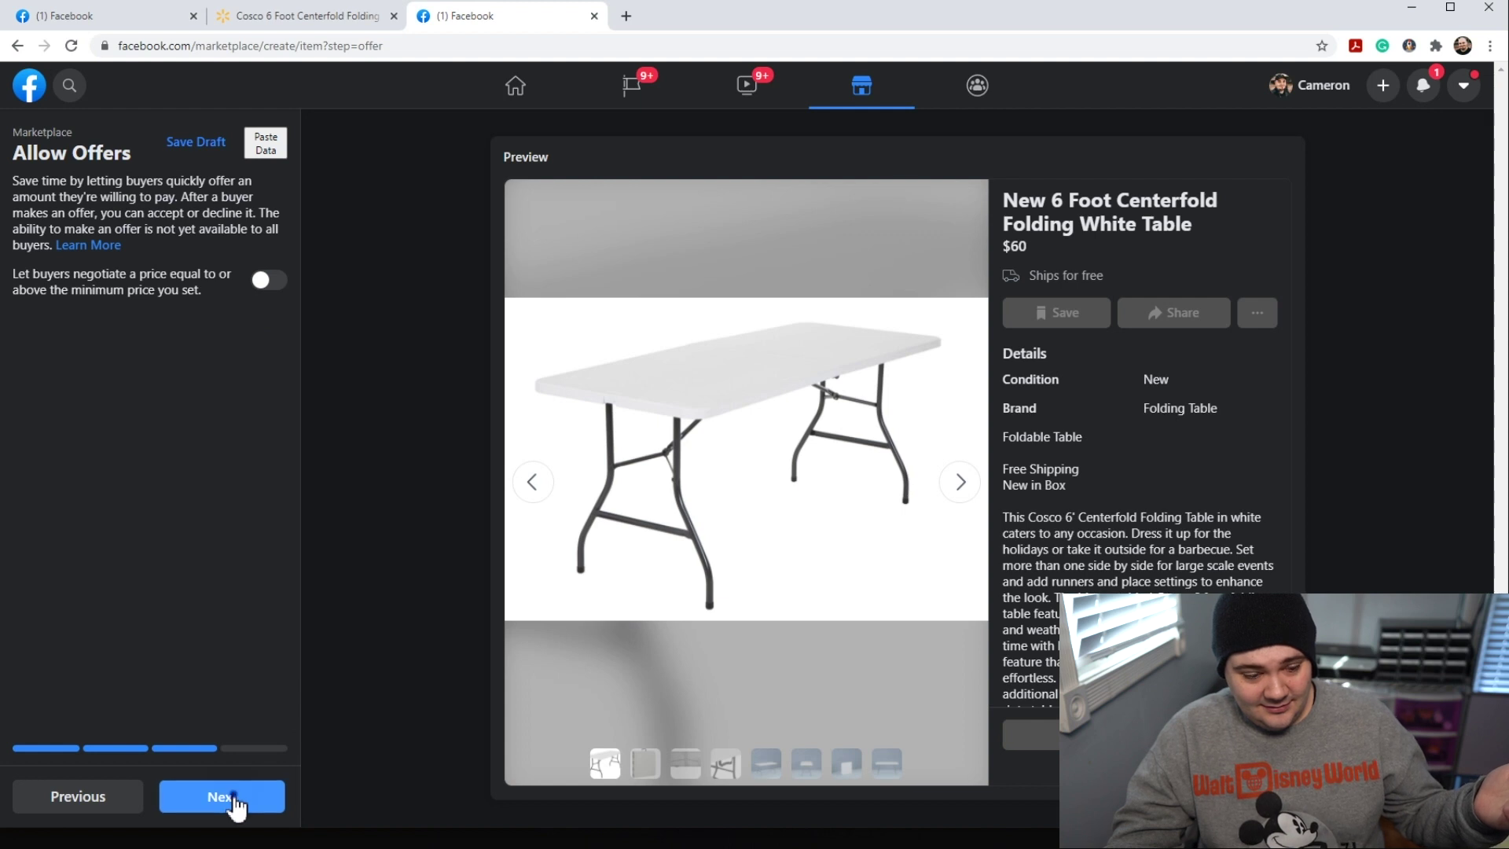